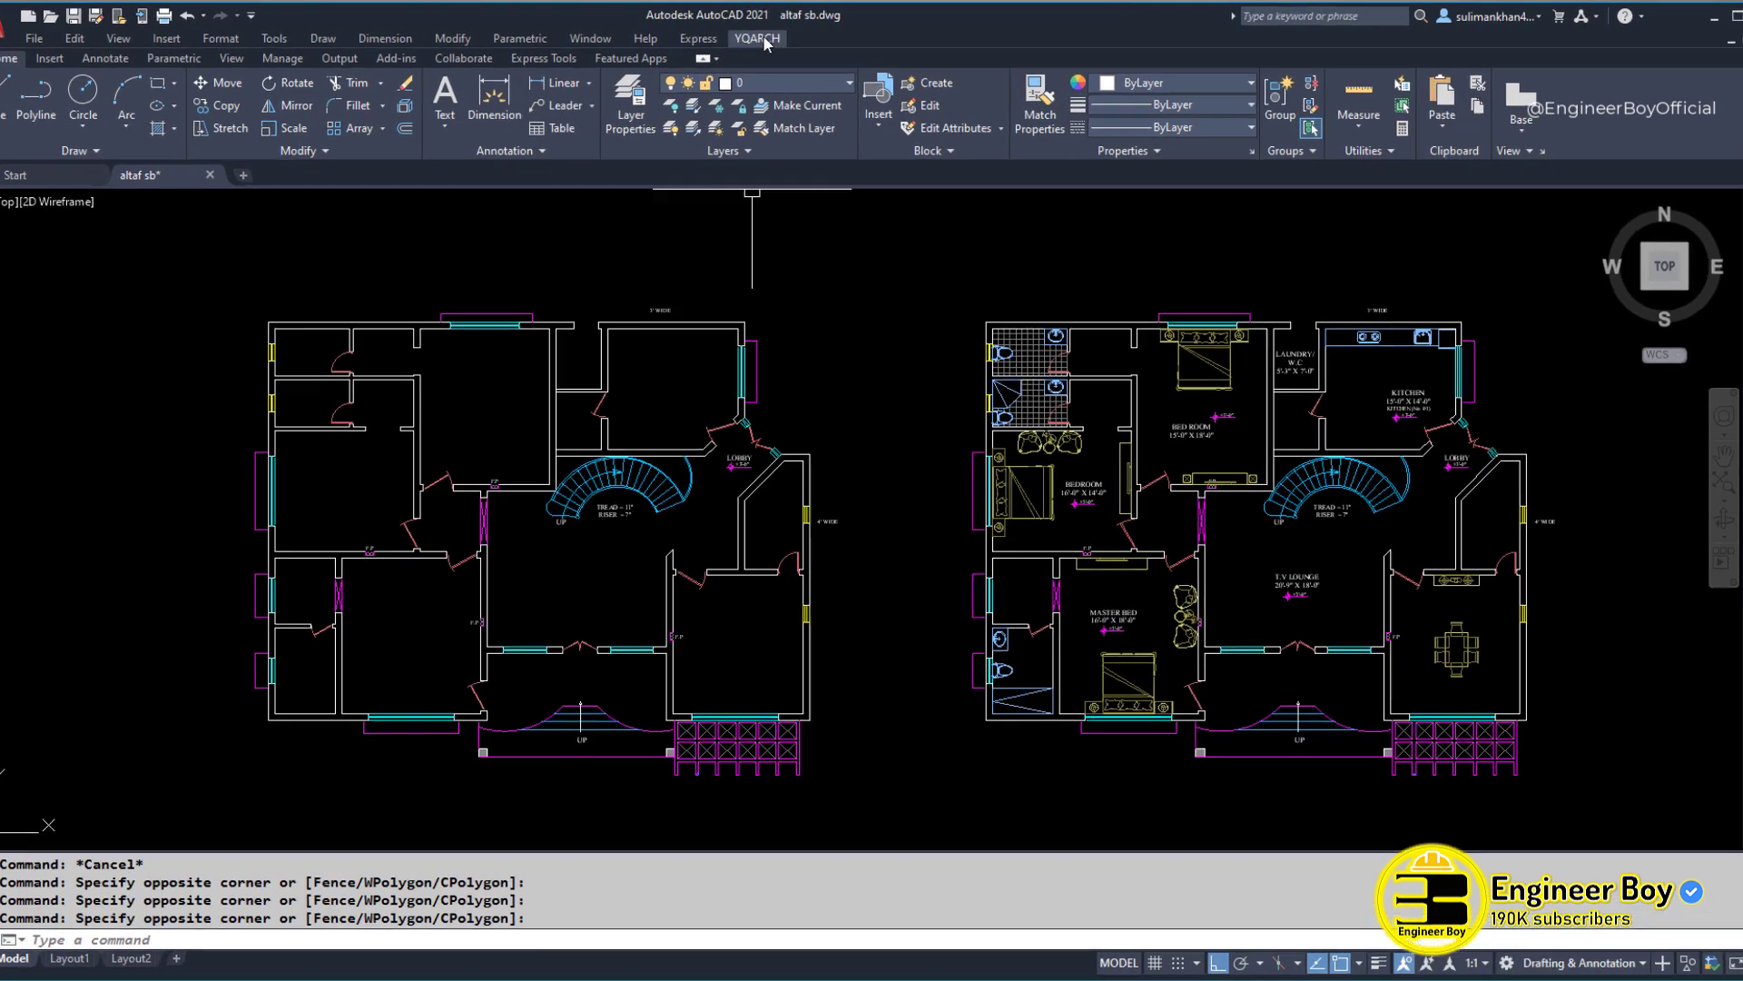
Browse the YQArch plugin menu and close it without choosing a tool
left_click(763, 36)
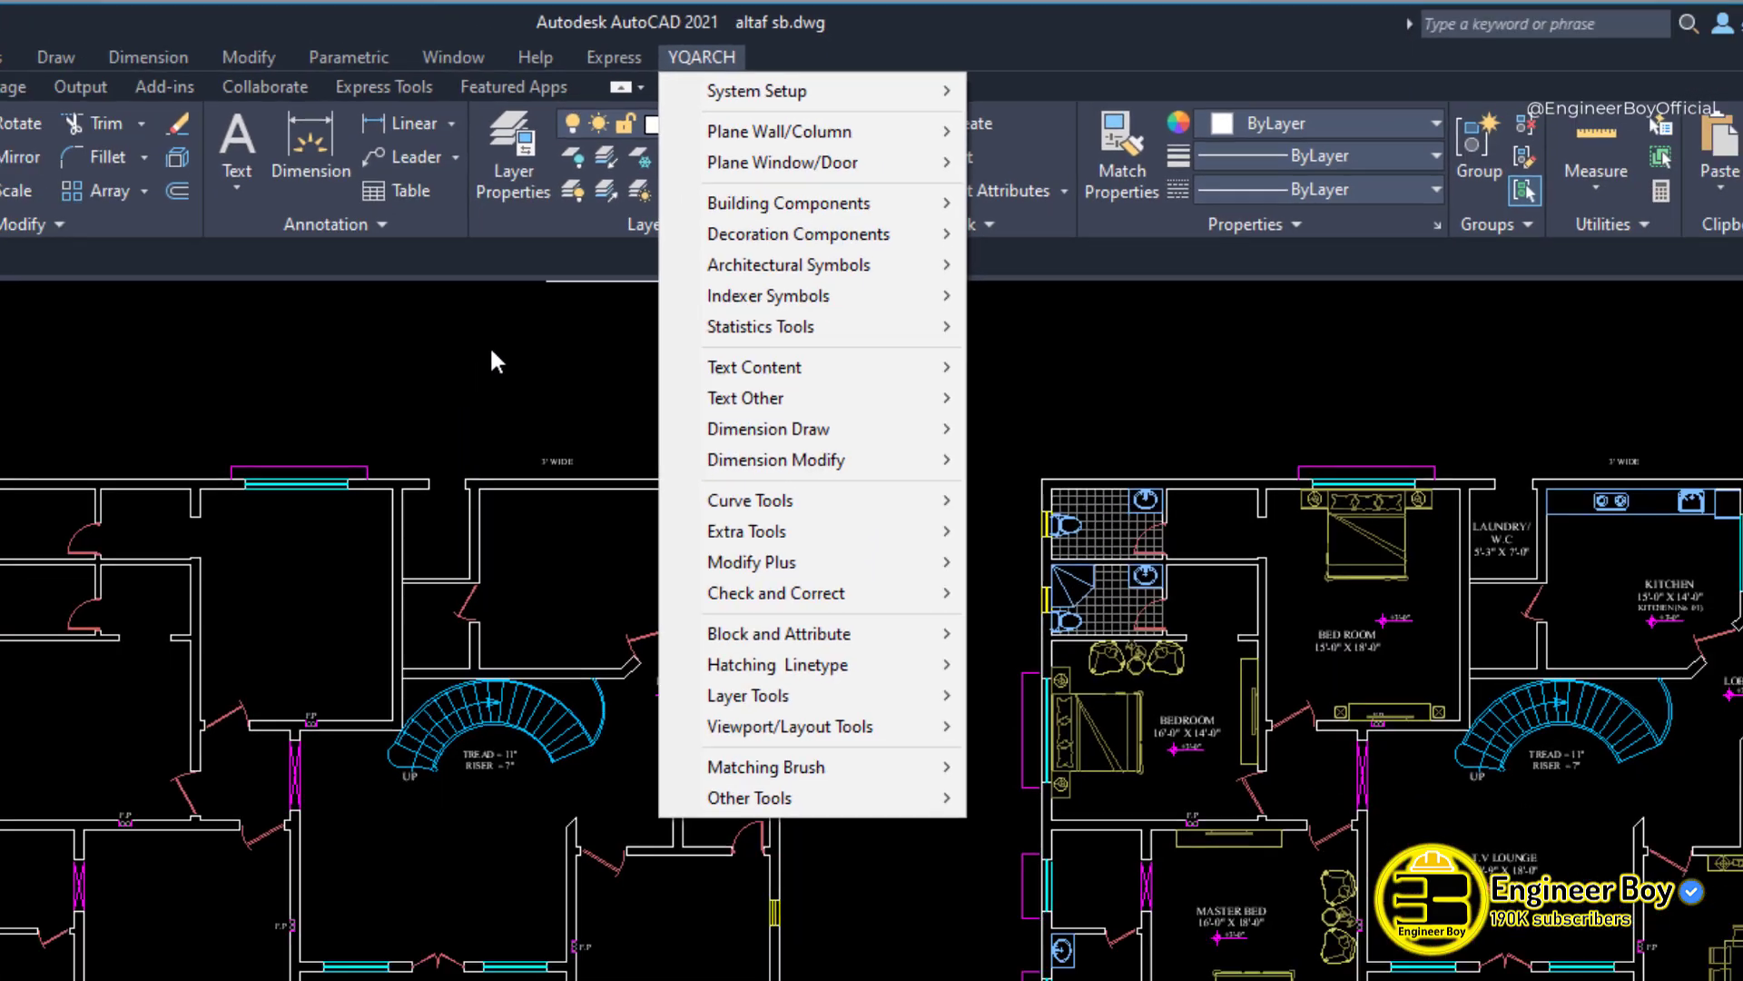
left_click(556, 233)
left_click(590, 263)
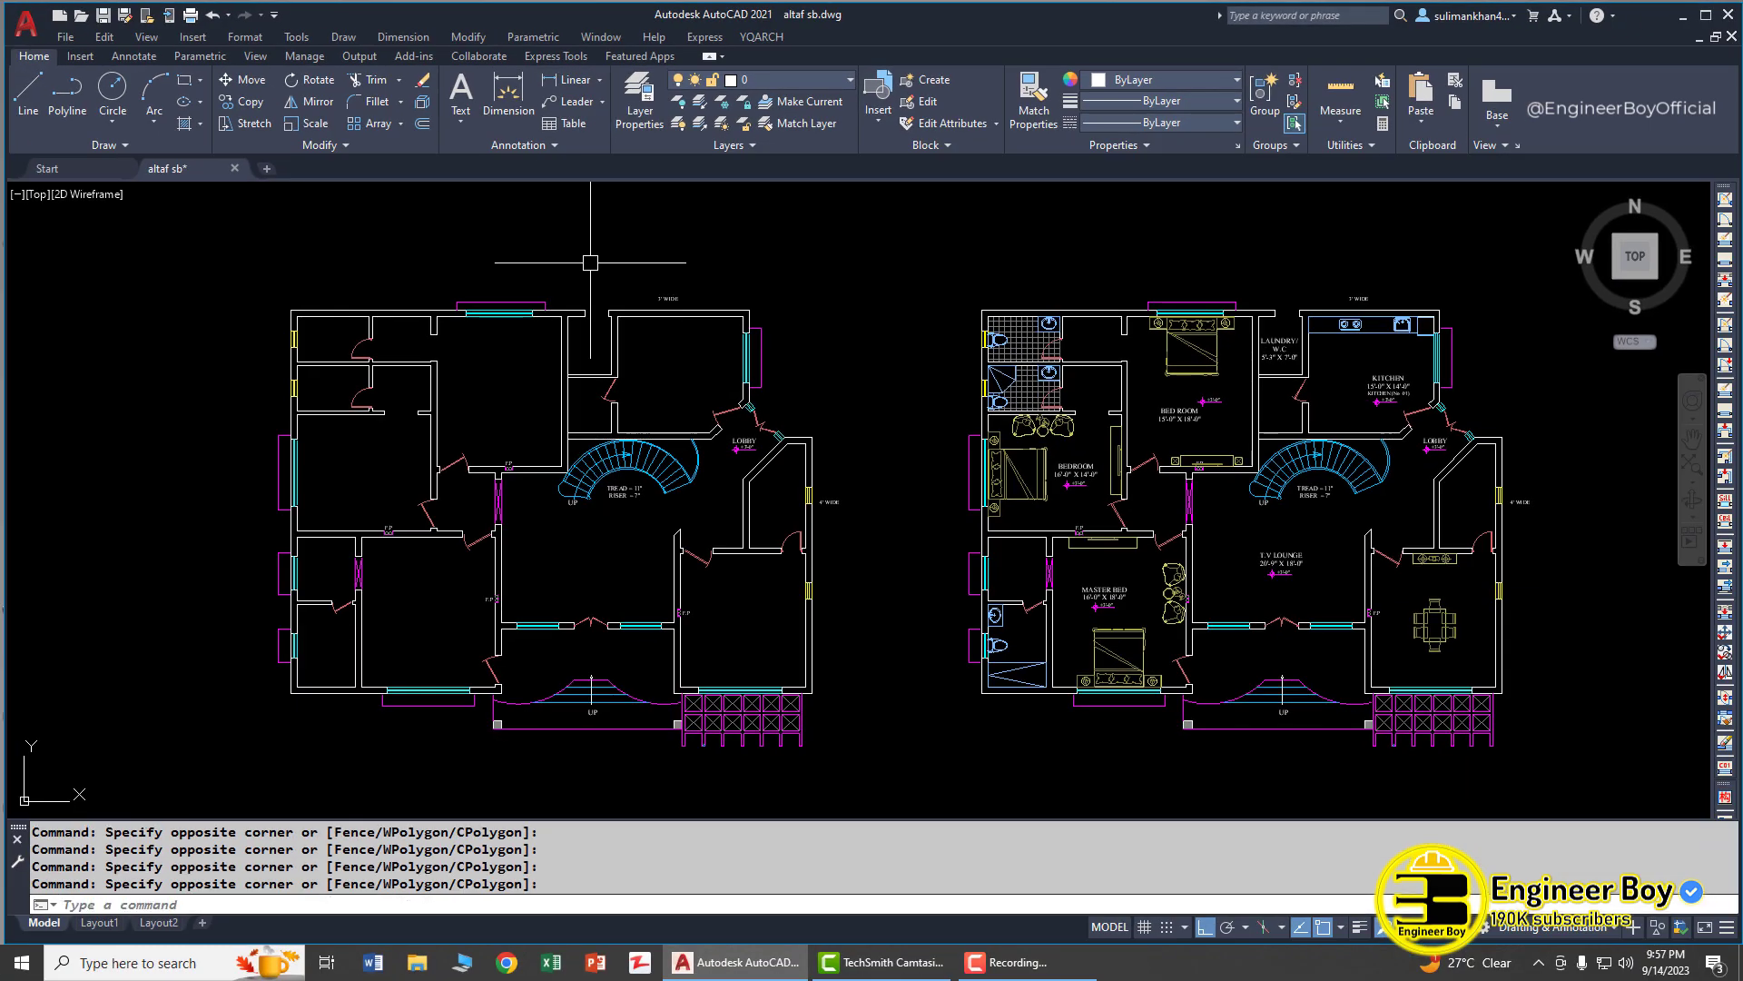
Set the YQArch drawing units to inch
type("y")
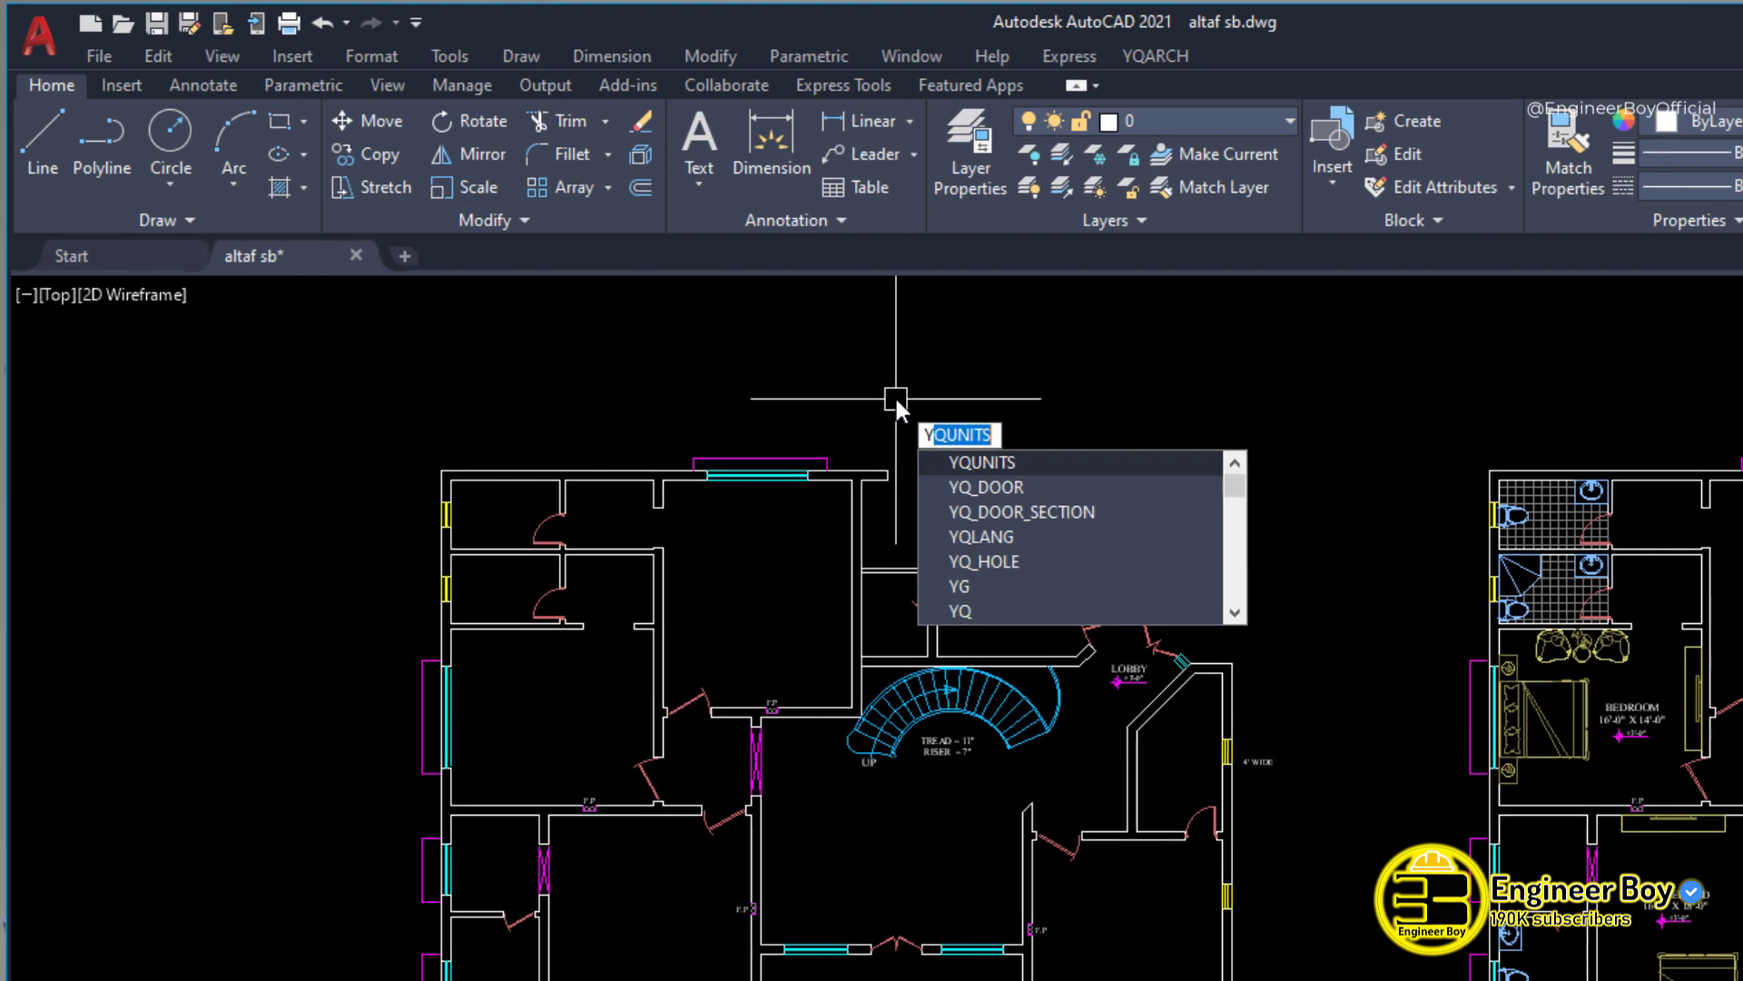
key("Return")
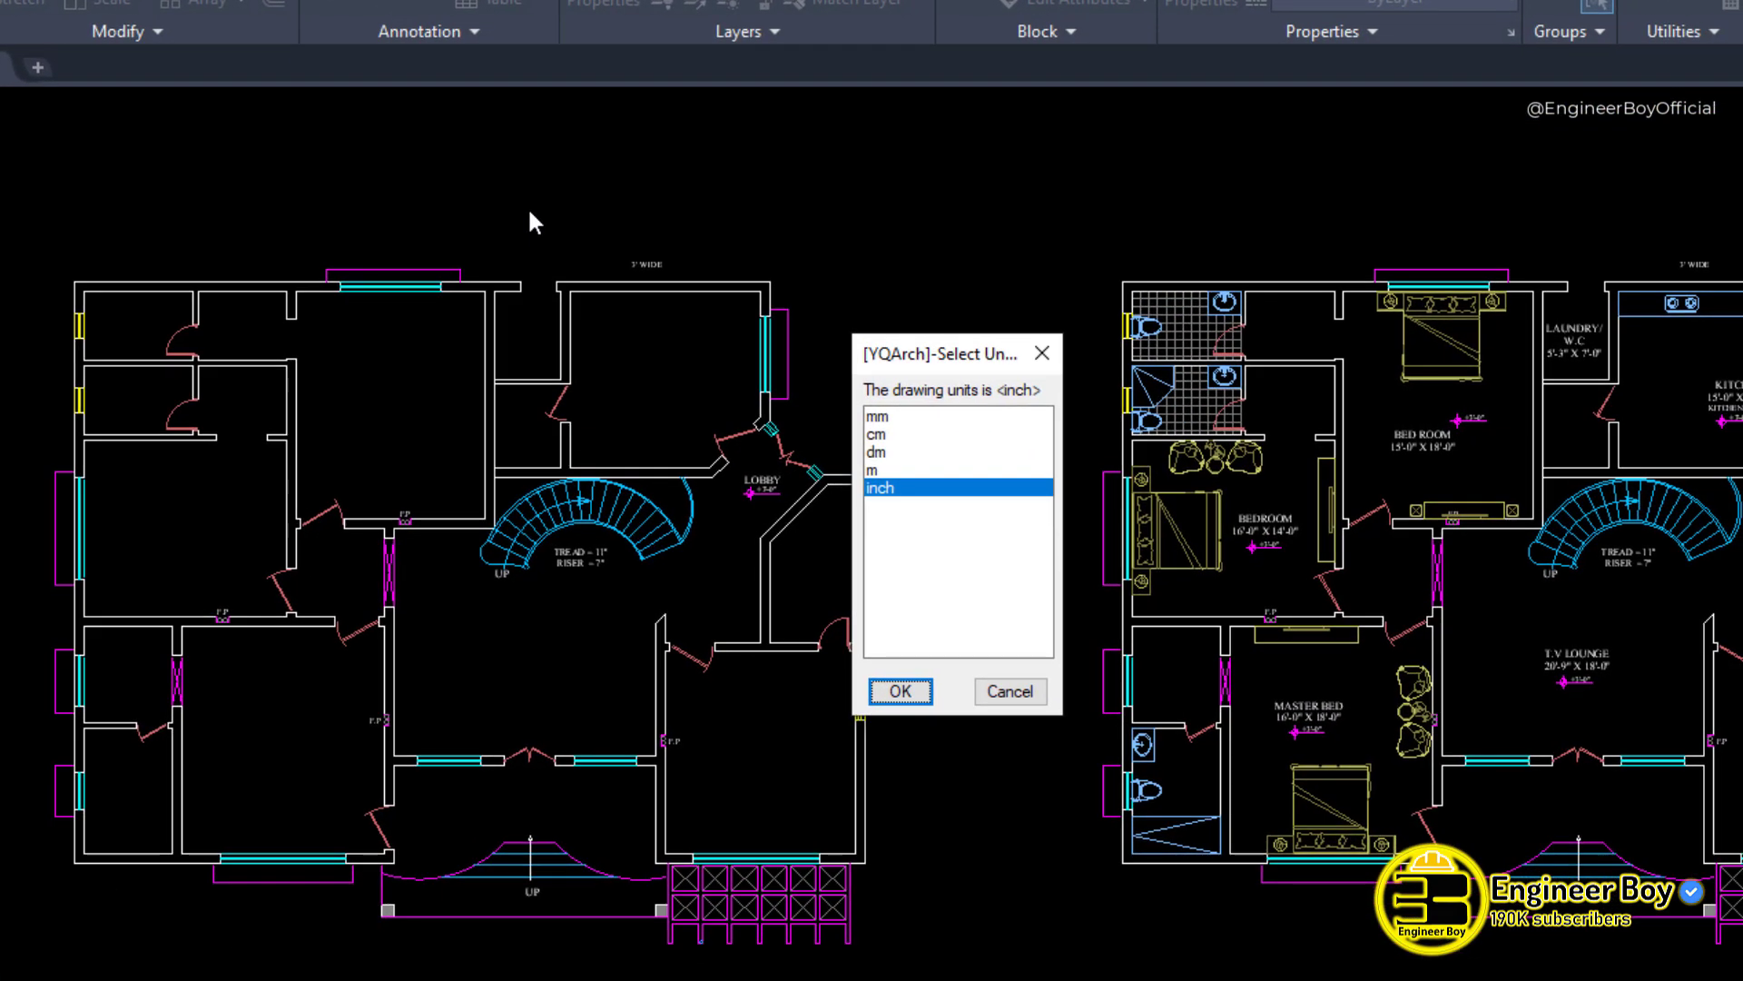
left_click(888, 470)
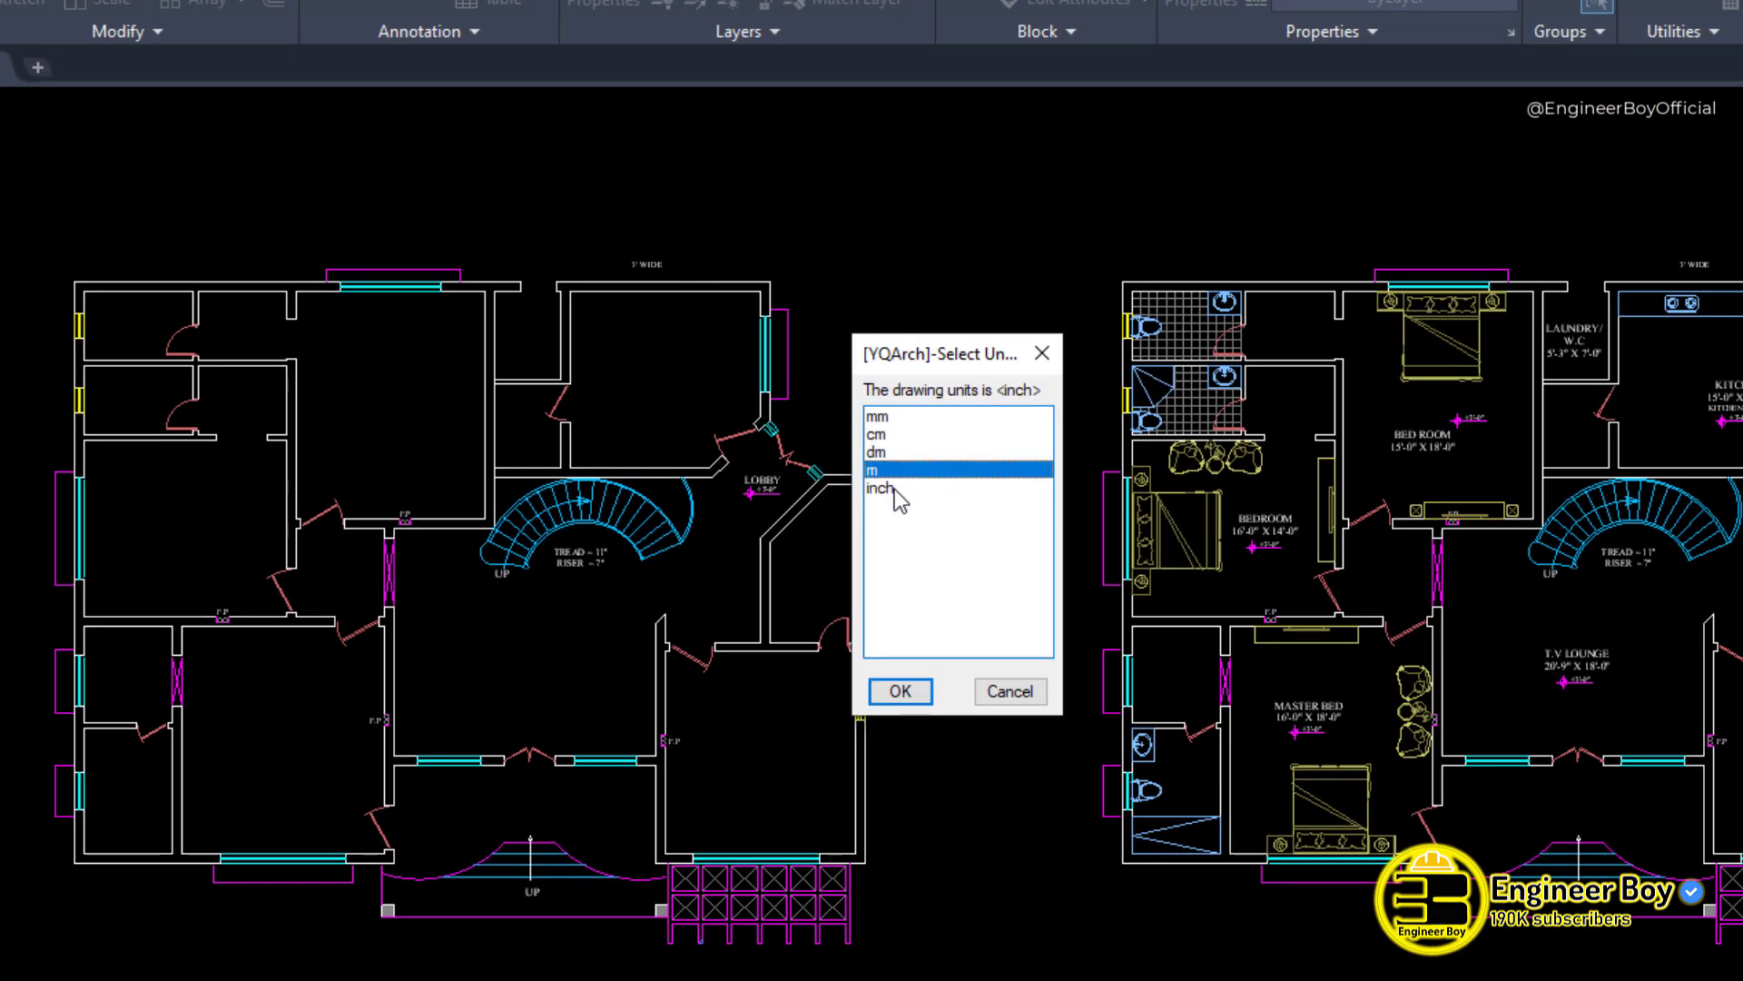
left_click(879, 488)
left_click(908, 693)
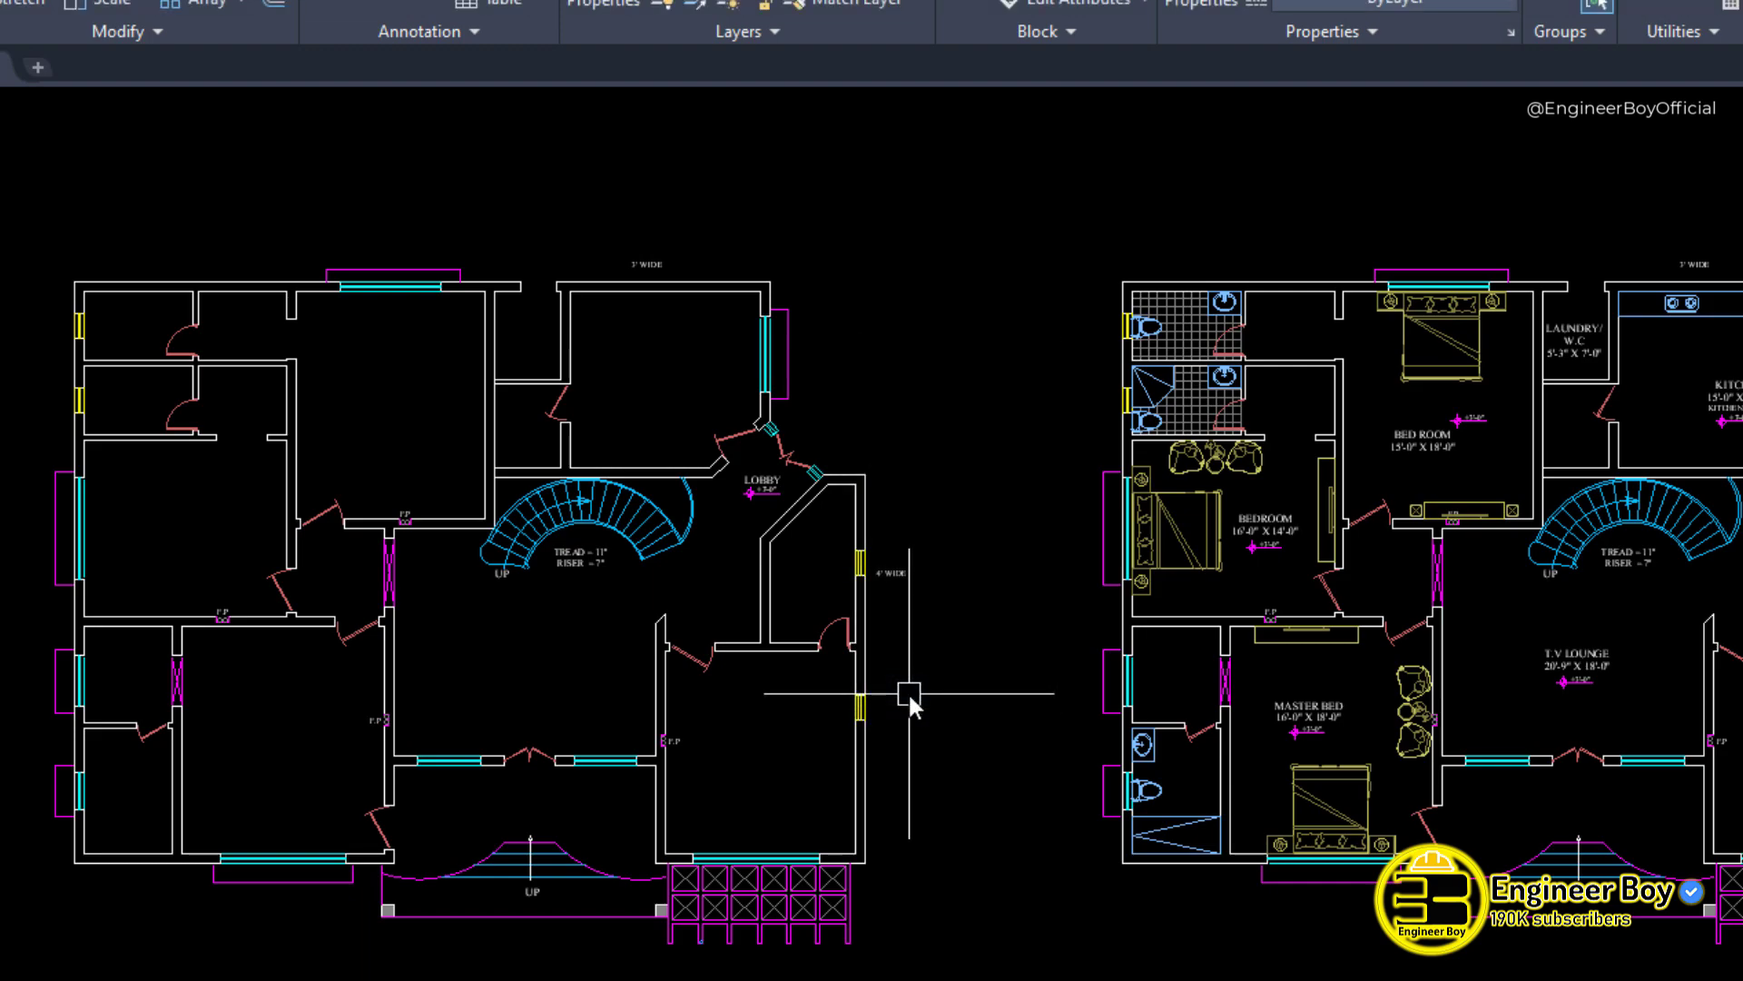
Start the Scale command (SC) and window-select objects on the plan
type("sc")
key("Return")
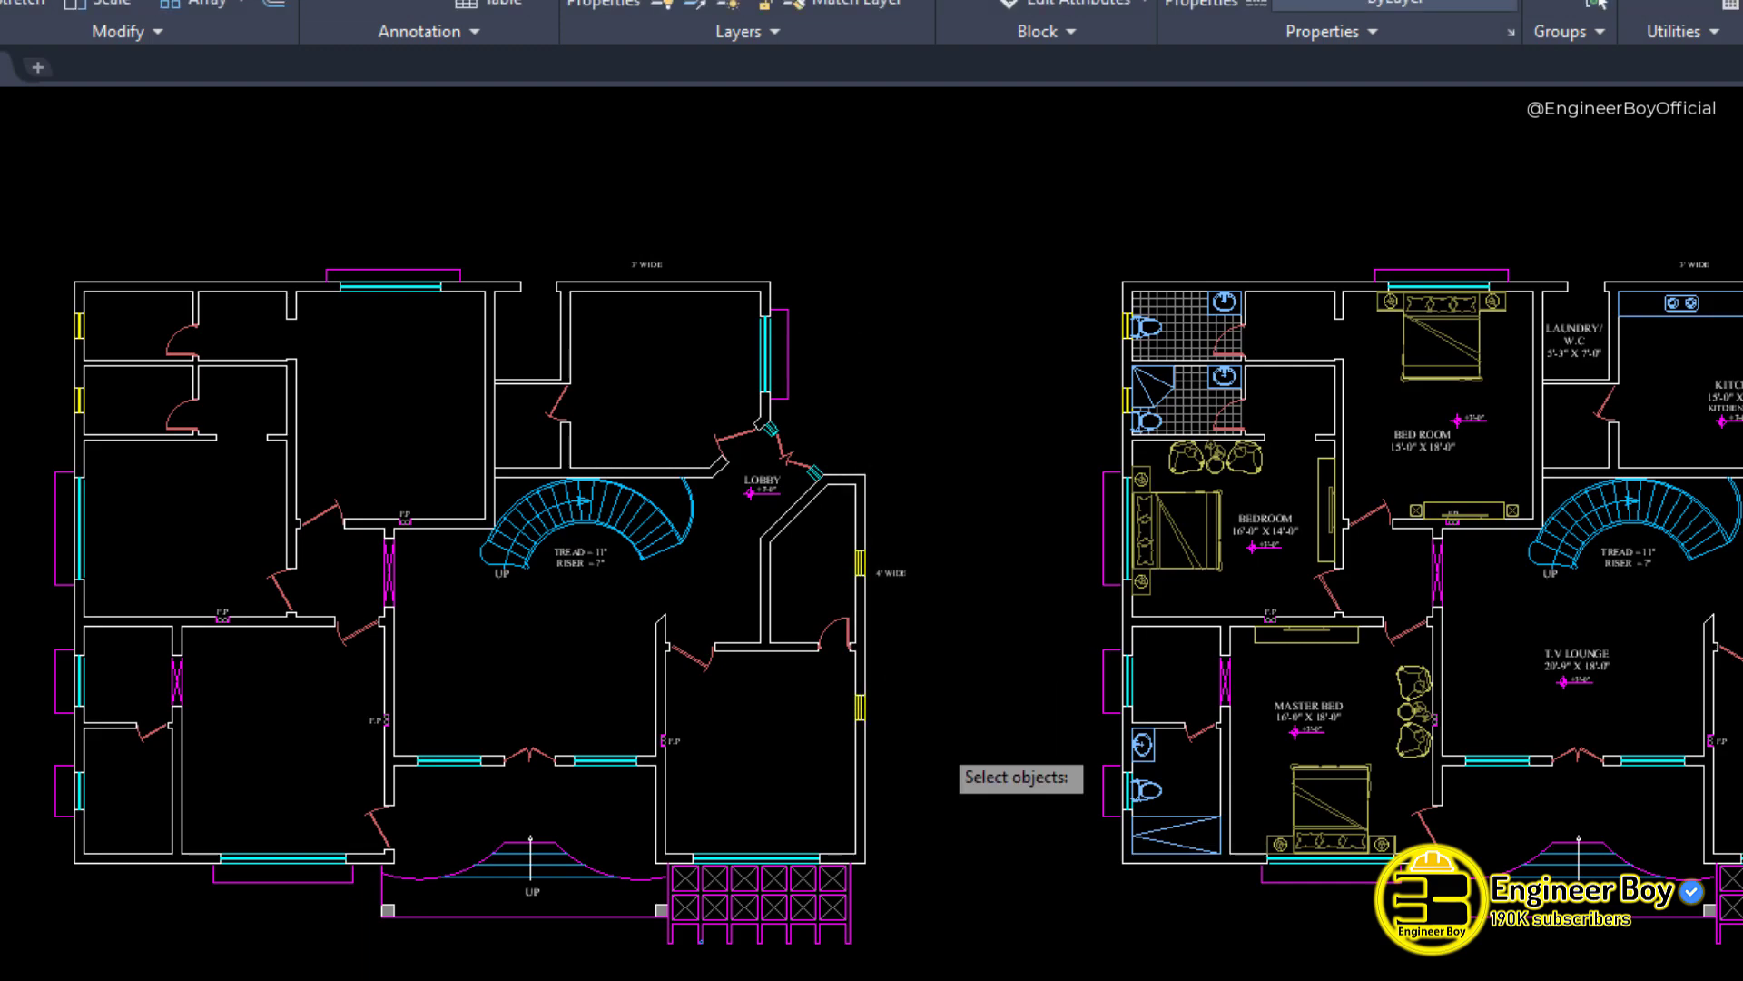
left_click(934, 295)
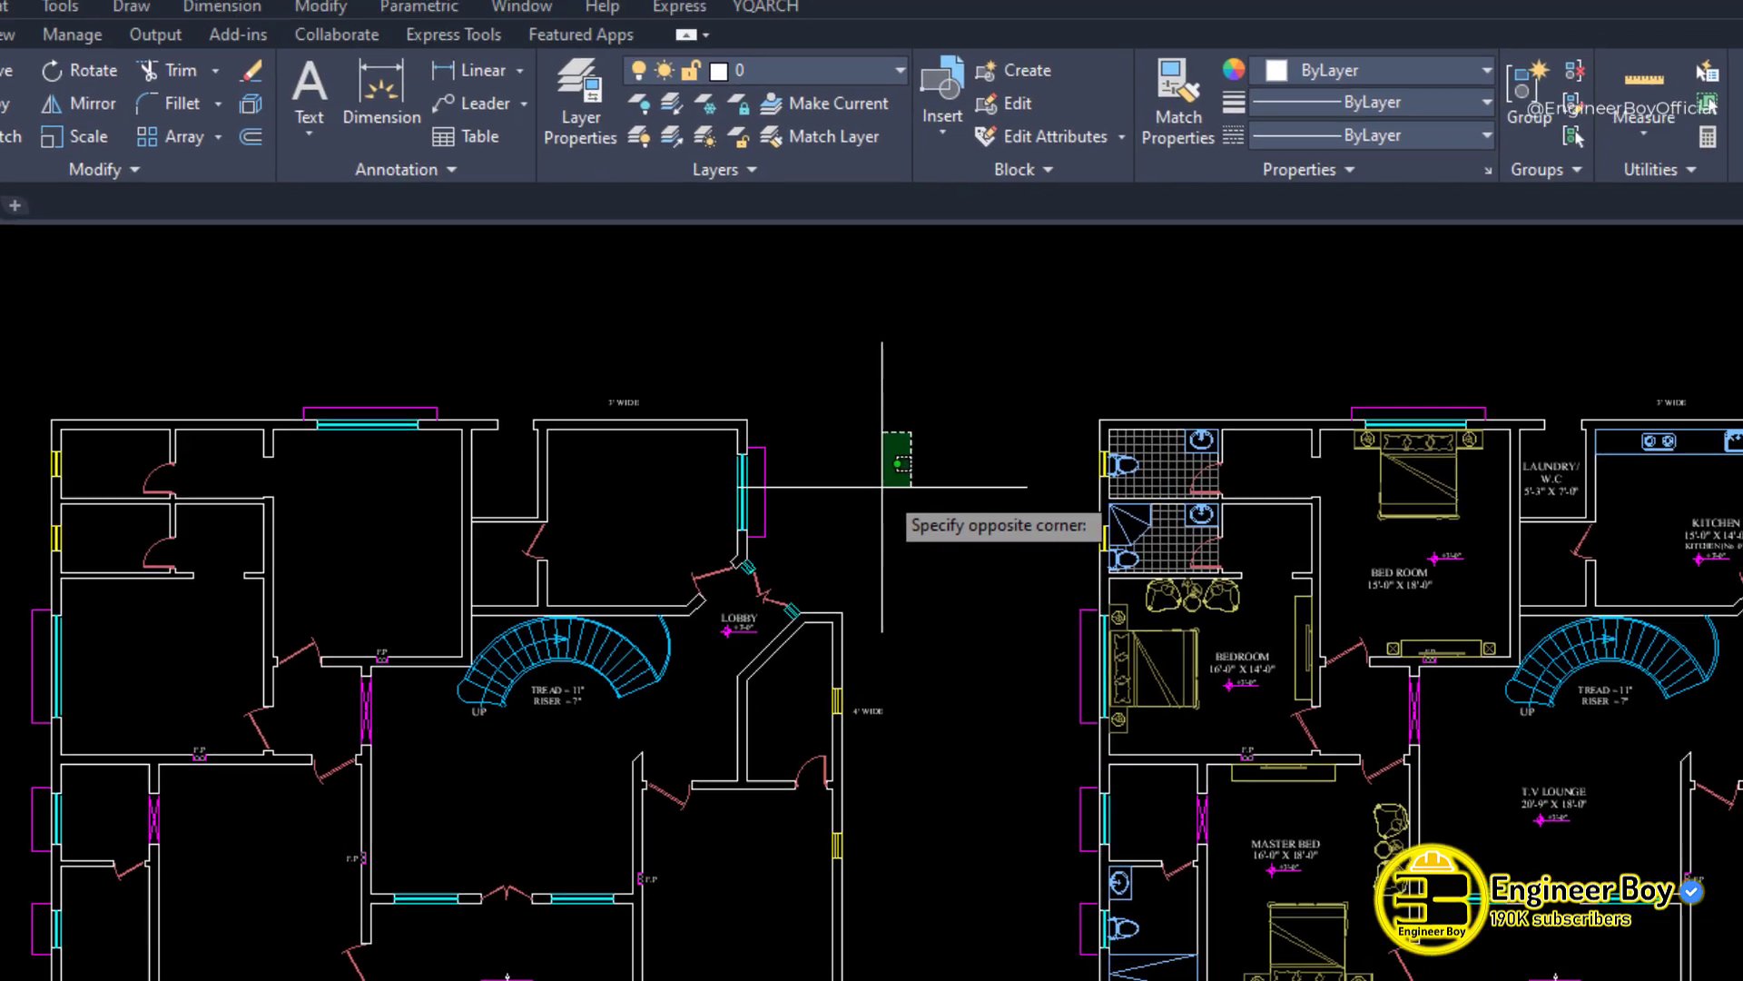
left_click(882, 488)
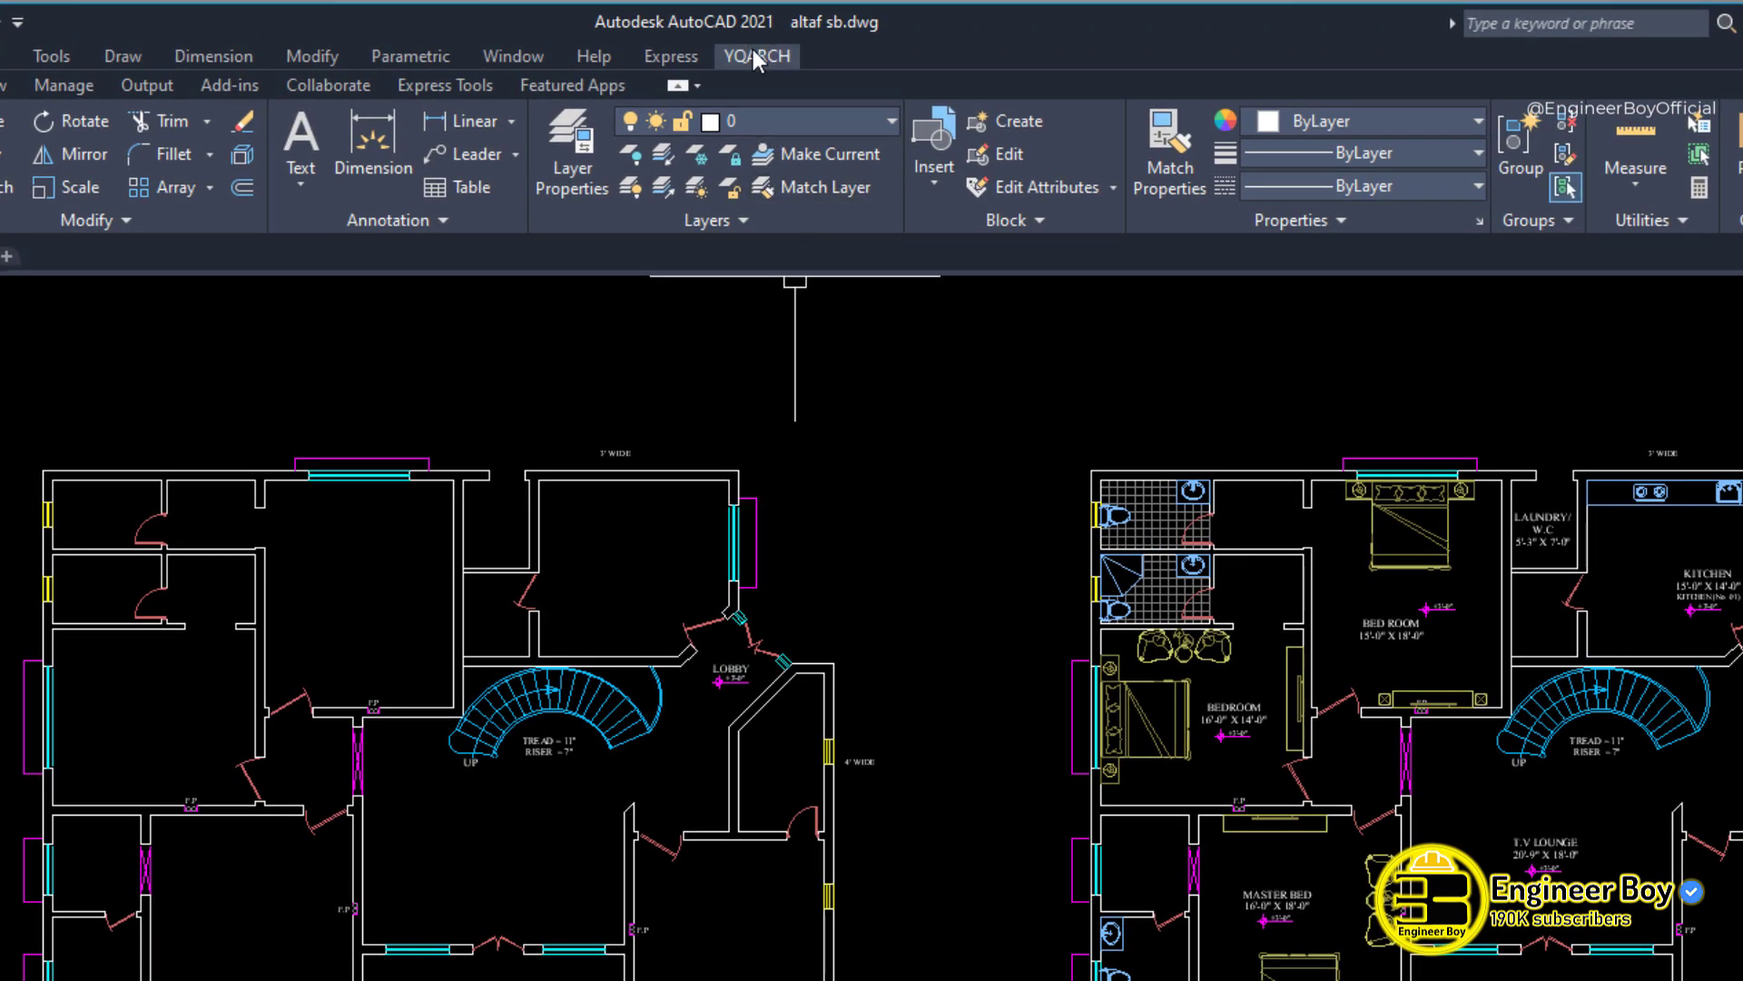
Open YQARCH > Decoration Components > Arrange Furniture to show the room-type layouts
left_click(754, 54)
mouse_move(802, 233)
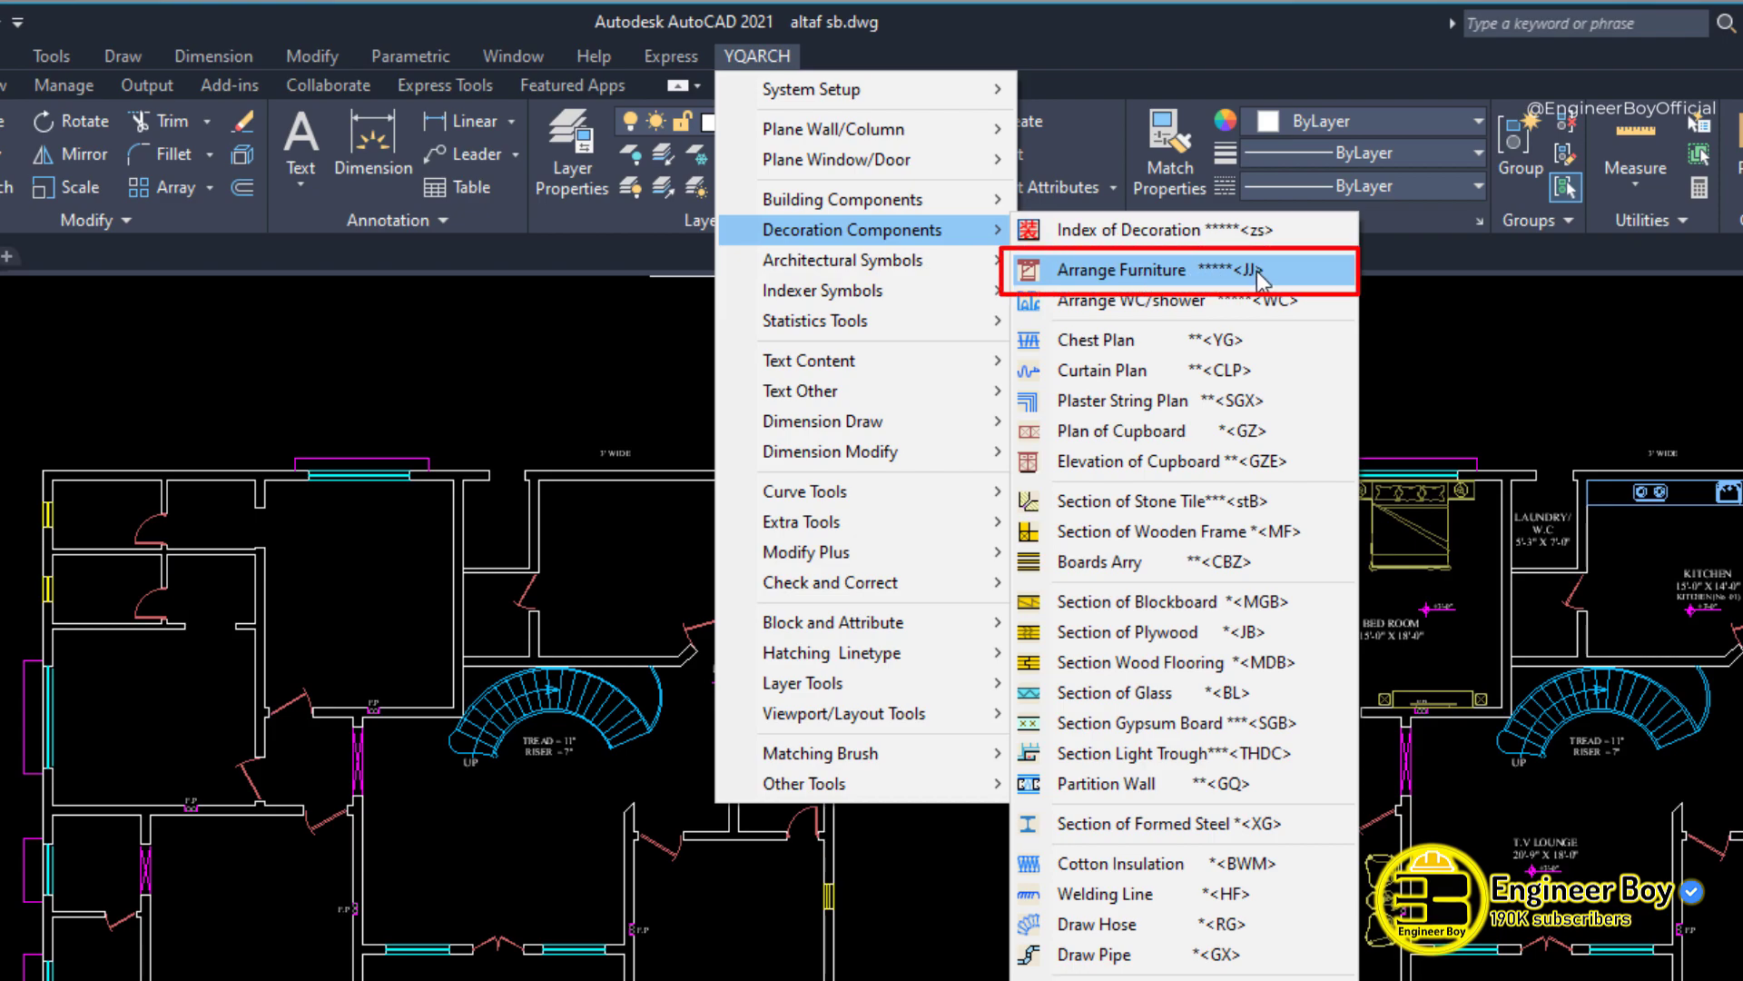
left_click(1119, 270)
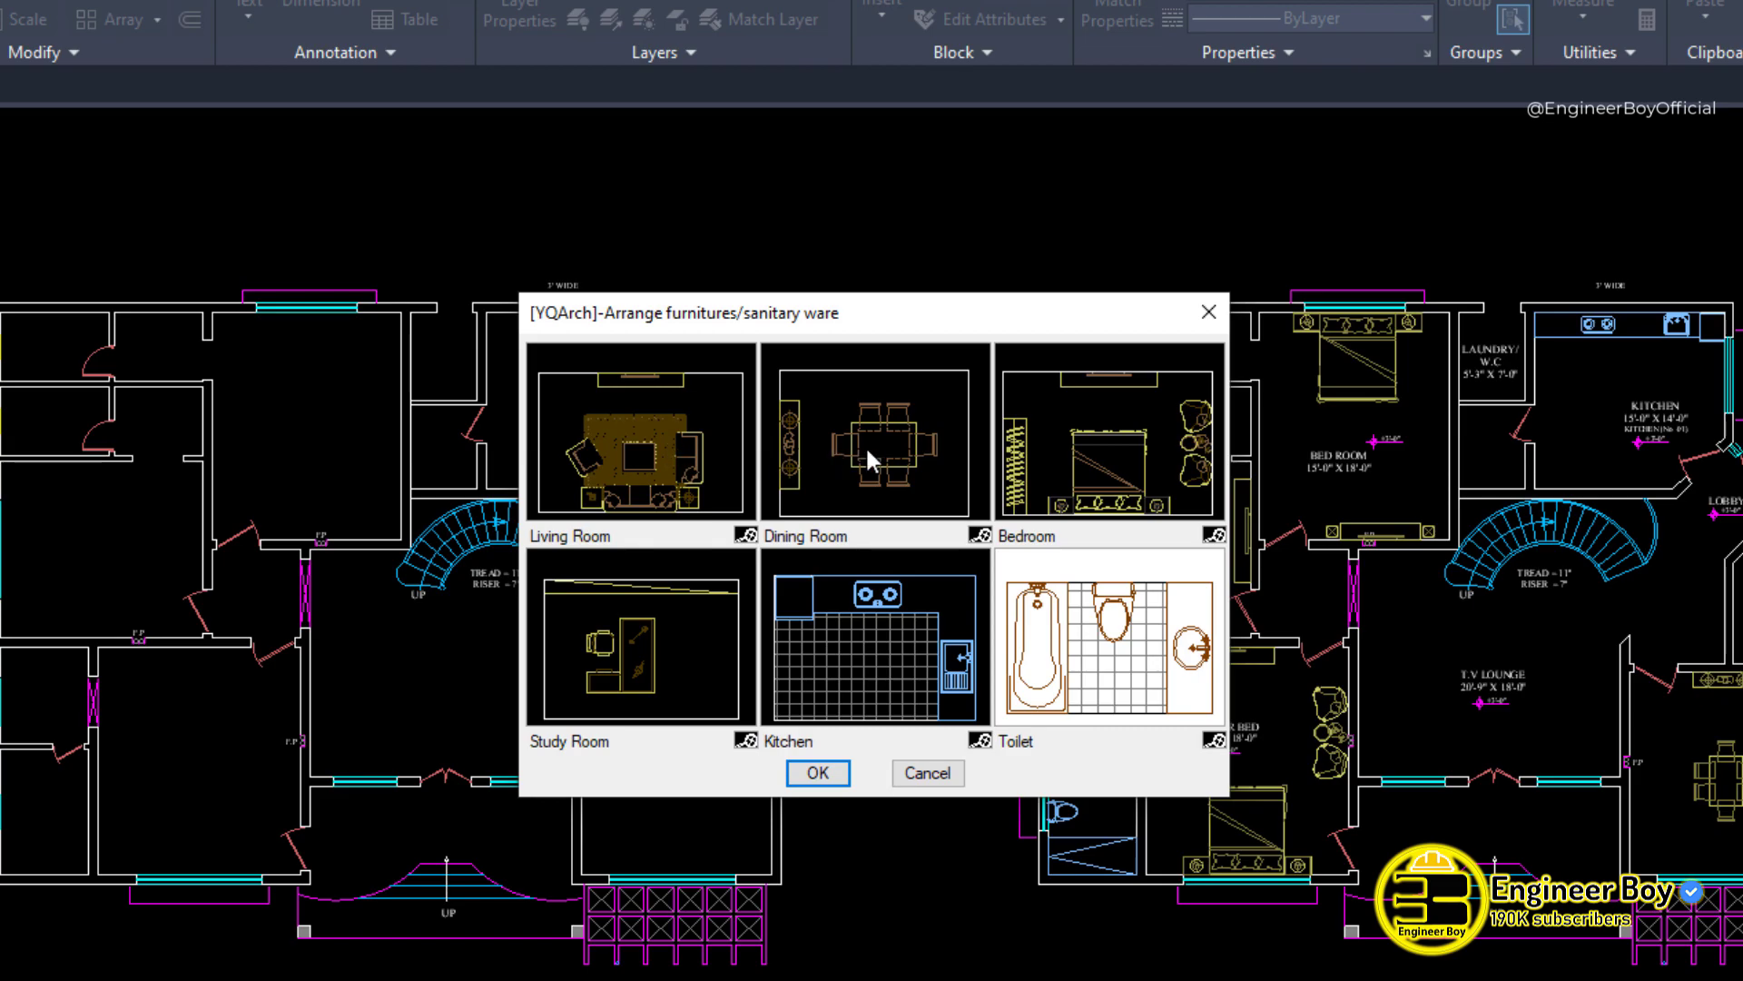
Pick the Bedroom layout, check its enlarged preview, and confirm it with OK
left_click(1028, 477)
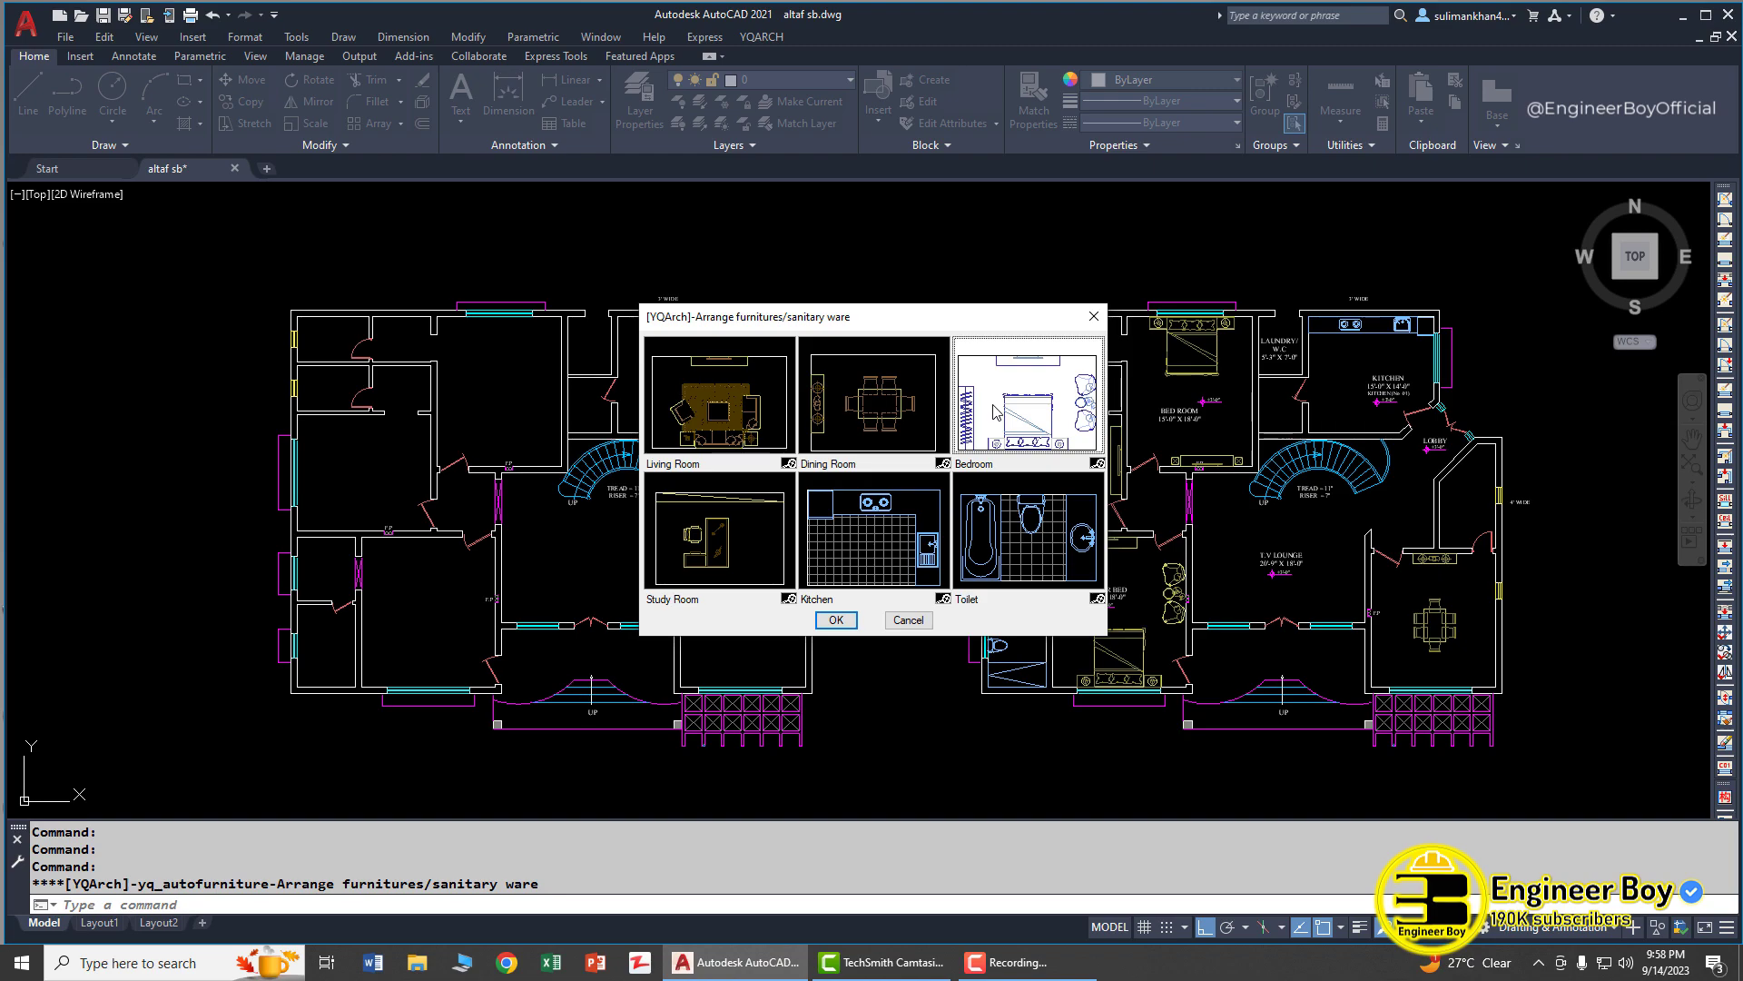
left_click(1098, 464)
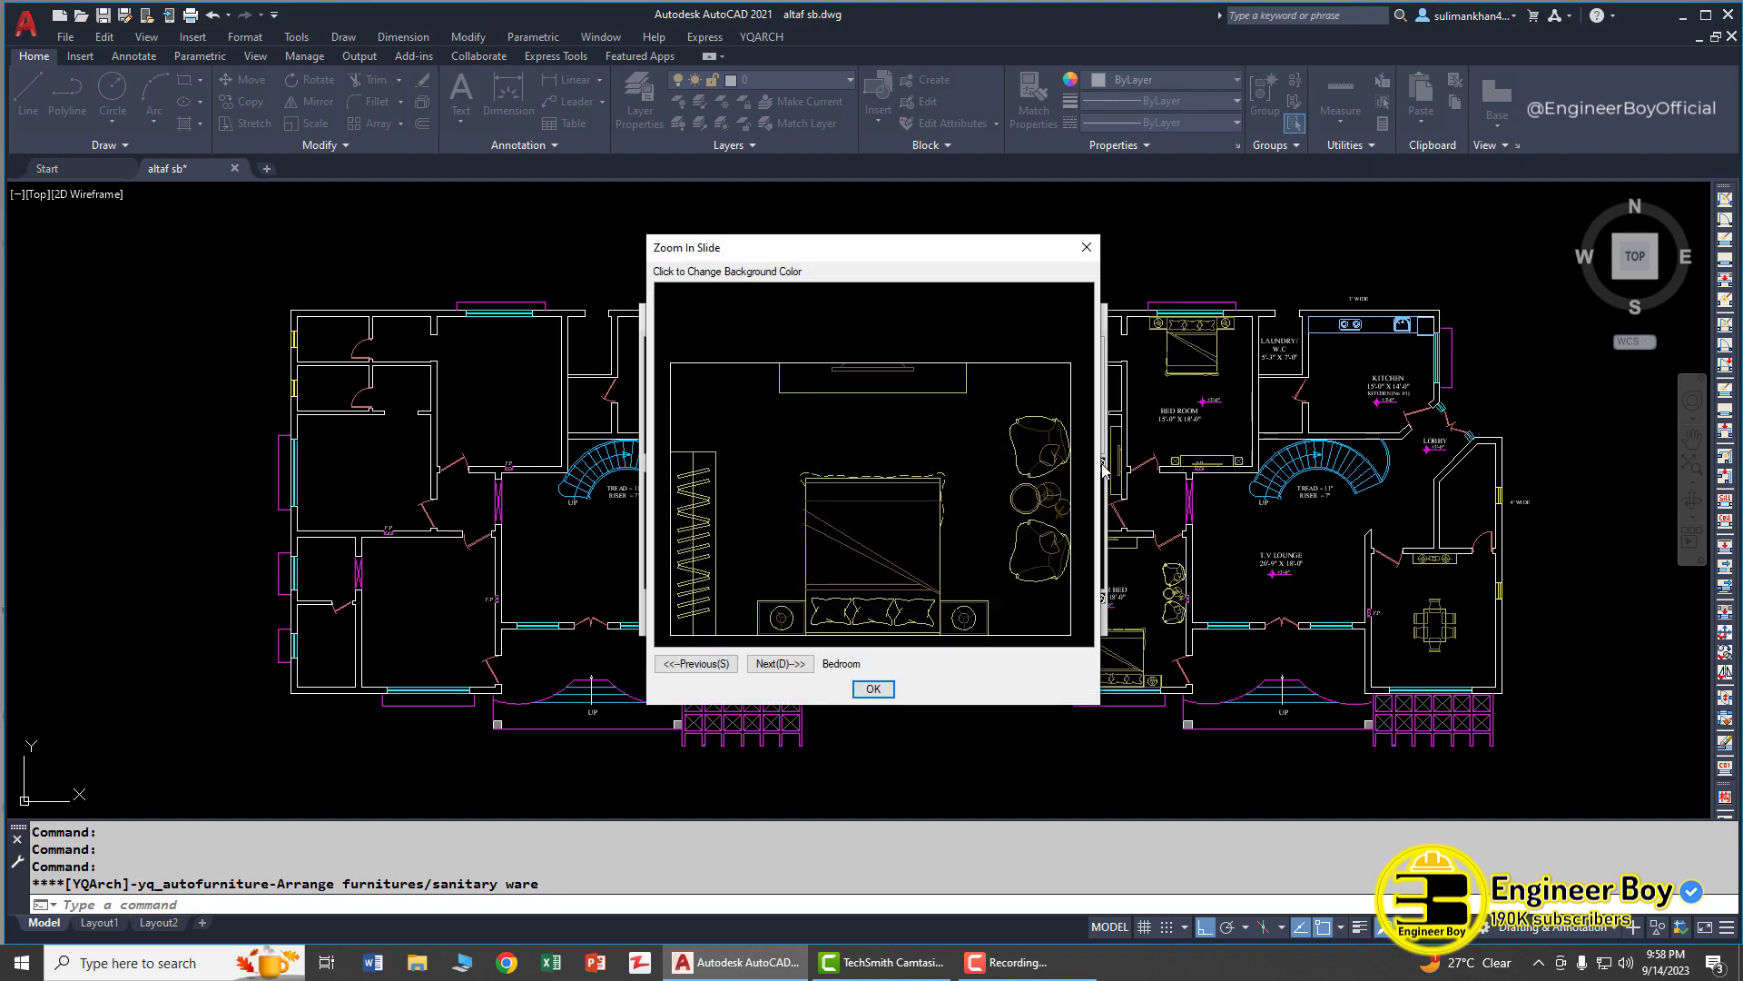
left_click(790, 663)
left_click(682, 668)
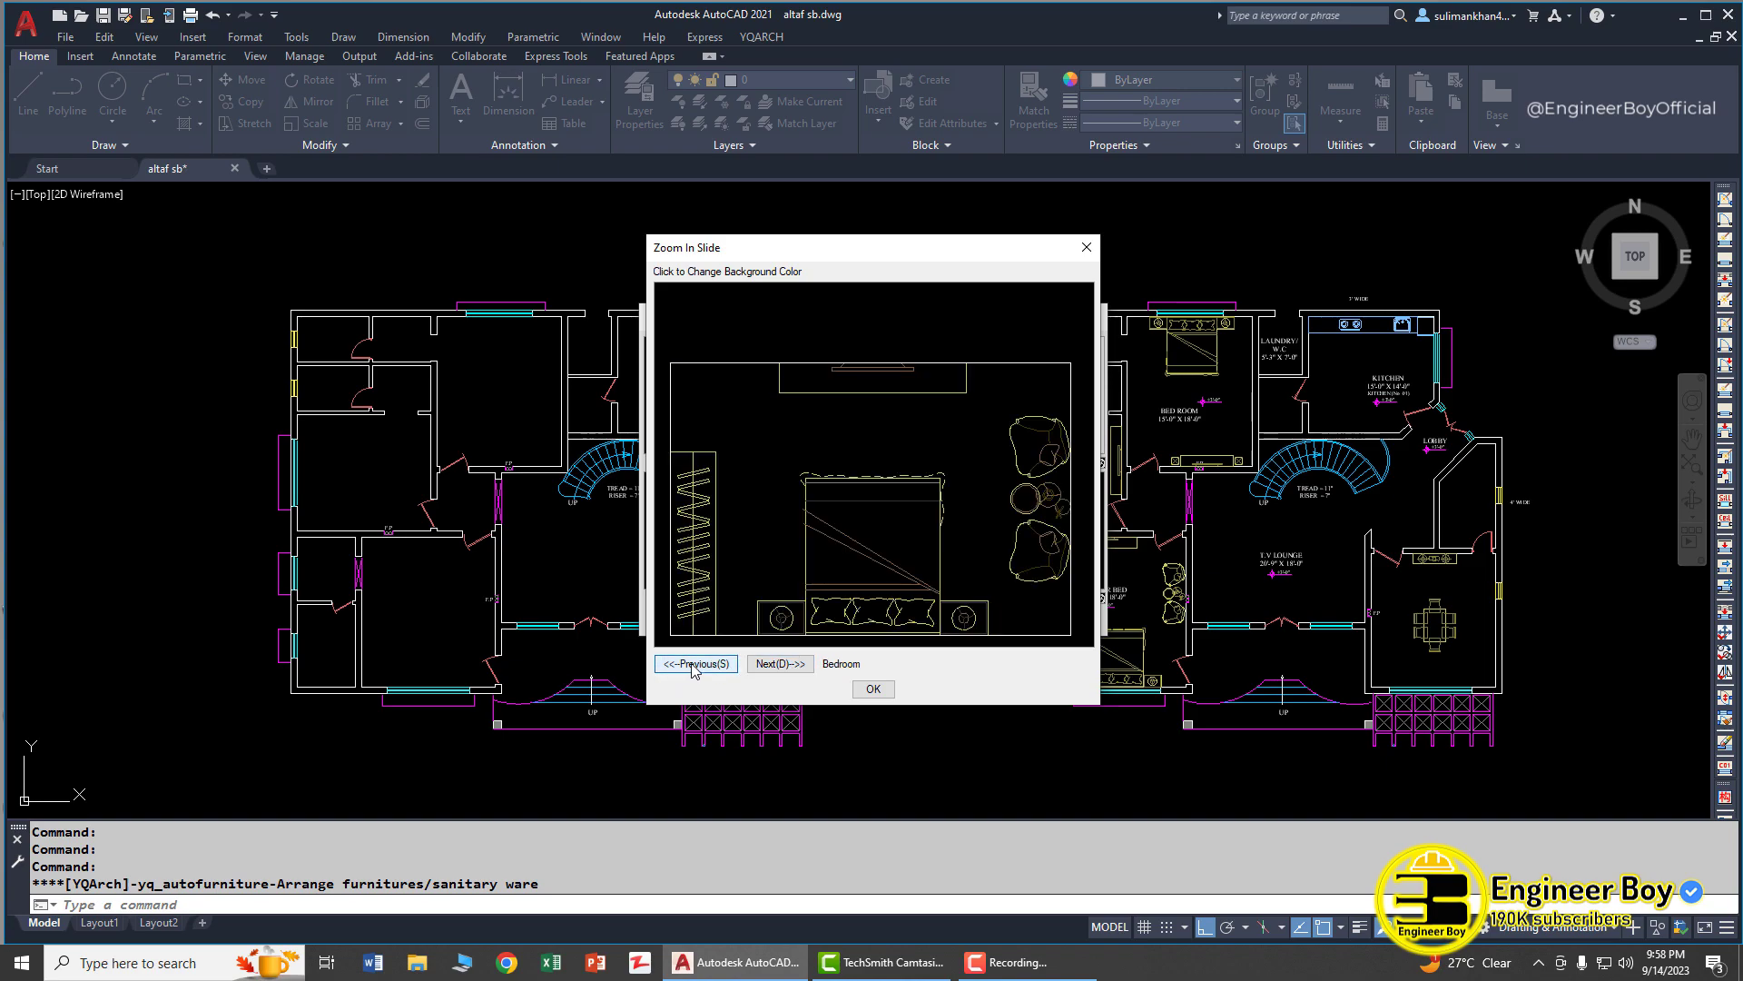
left_click(872, 689)
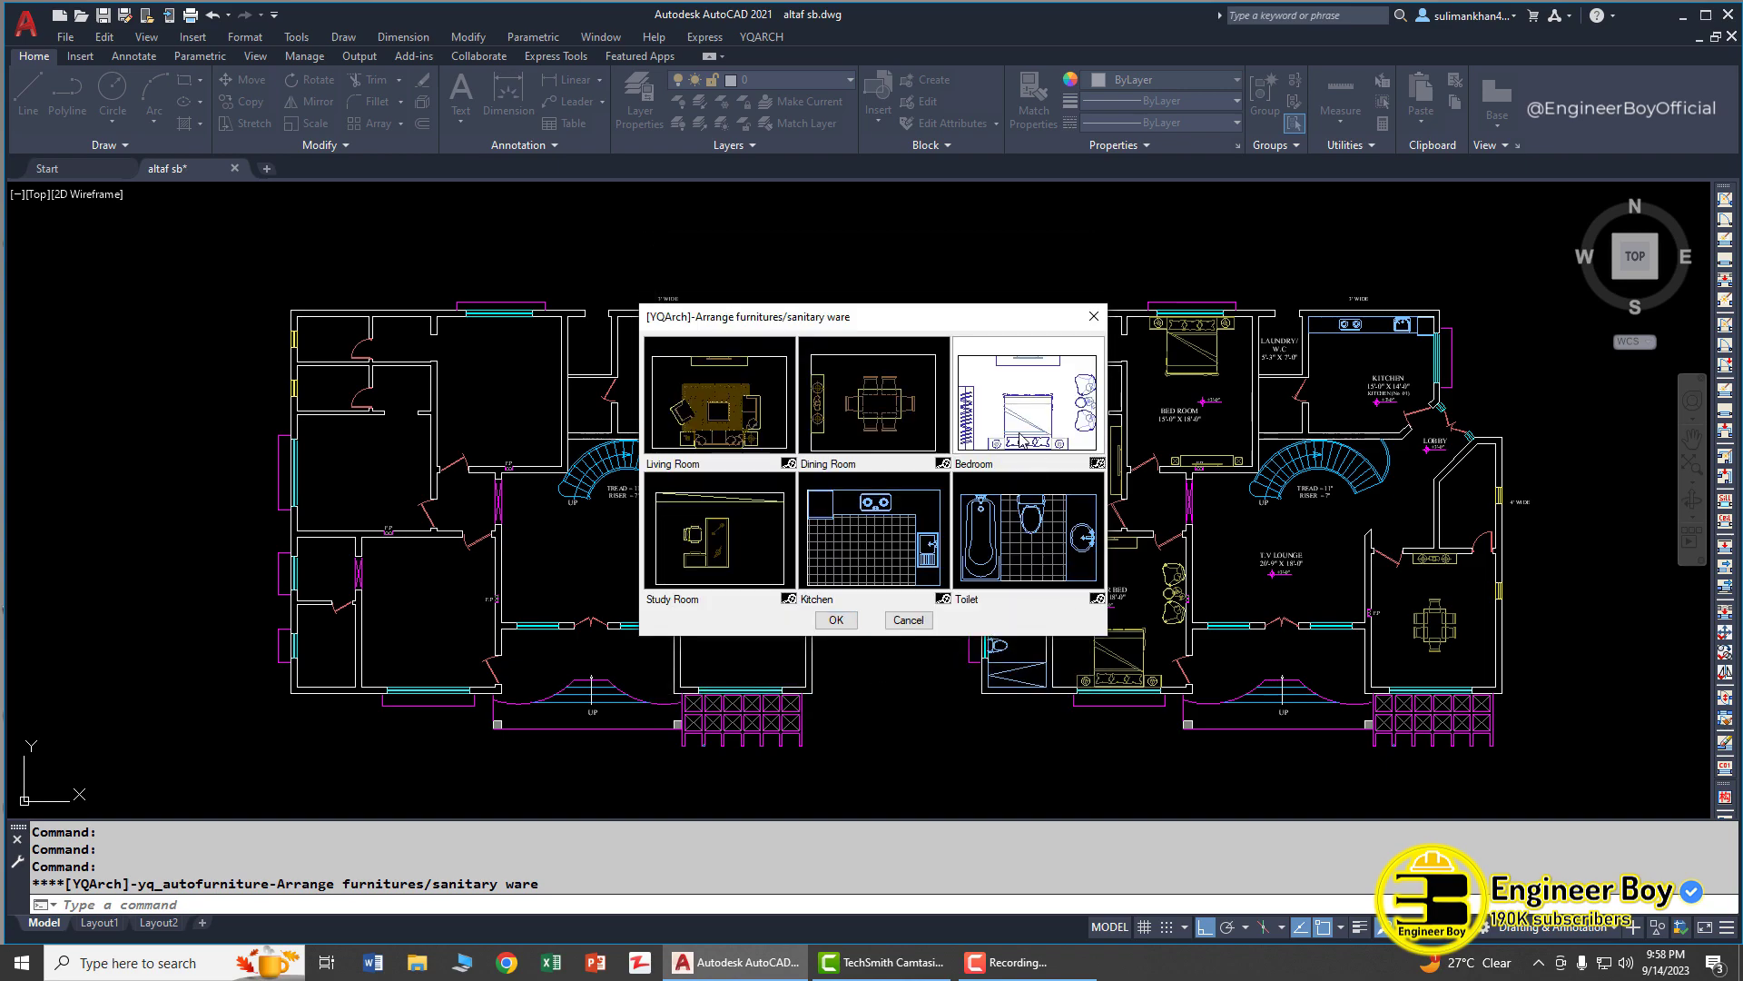
left_click(836, 621)
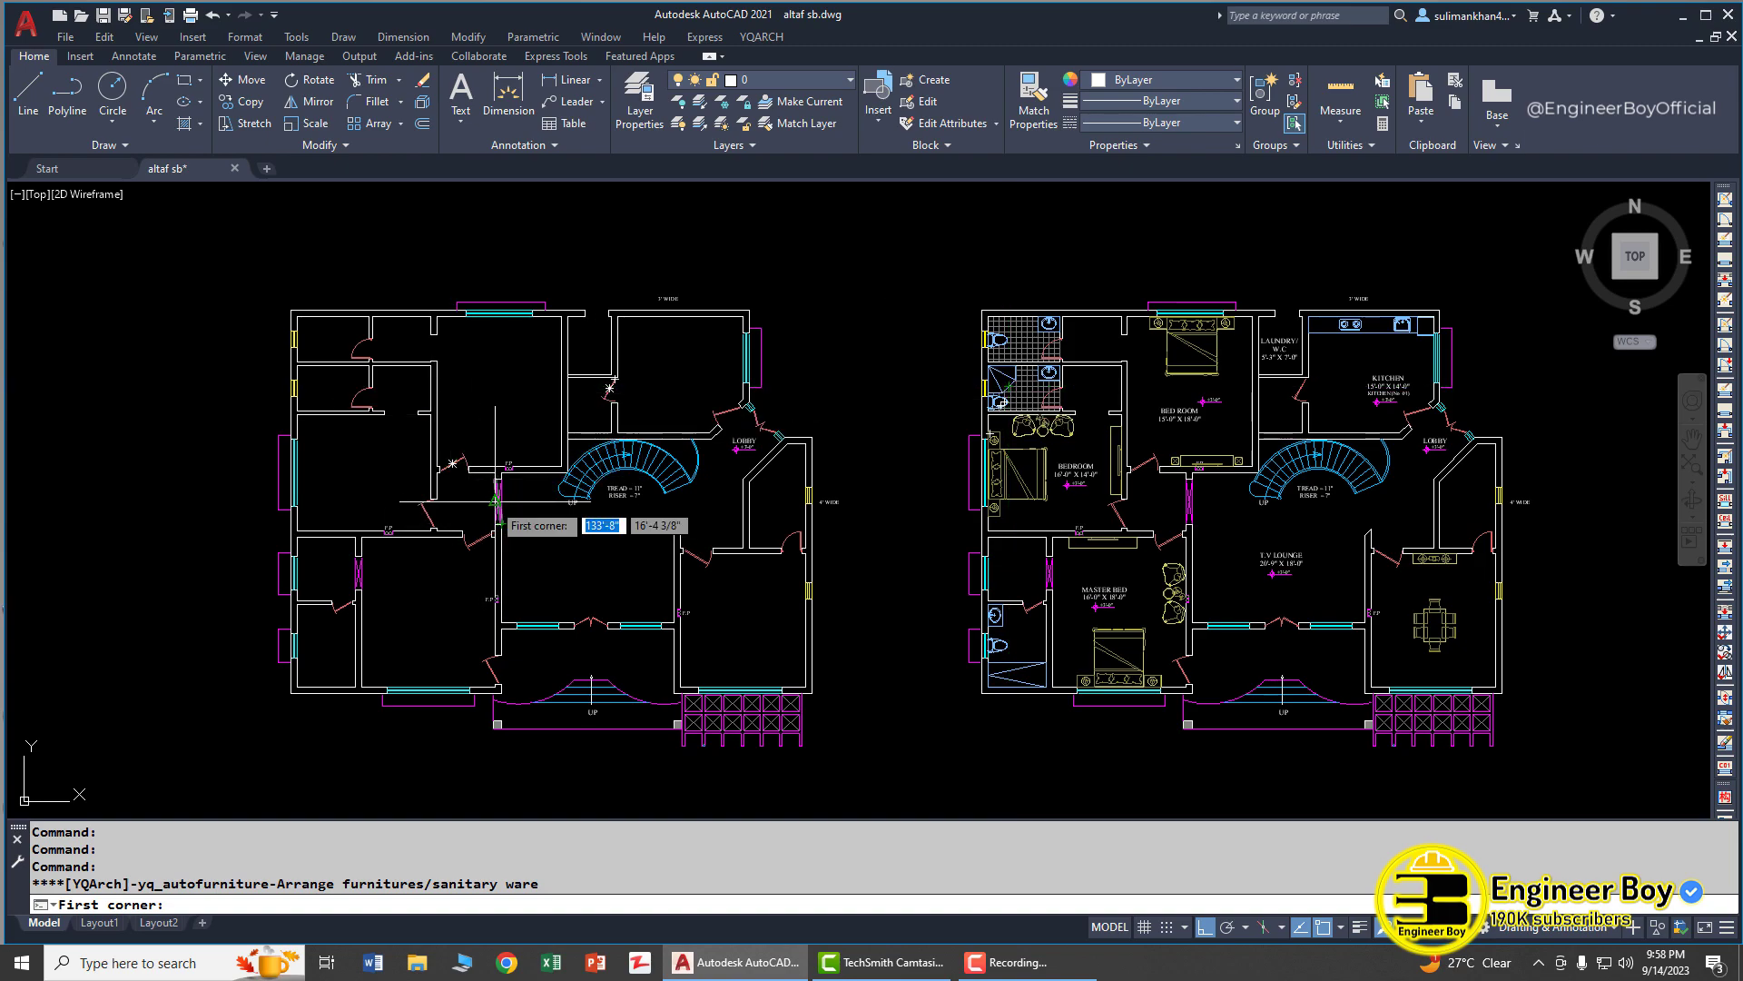
Mark the bedroom from its top-left inner corner to the bottom-right corner beside the F.P
scroll(445, 309, "up", 4)
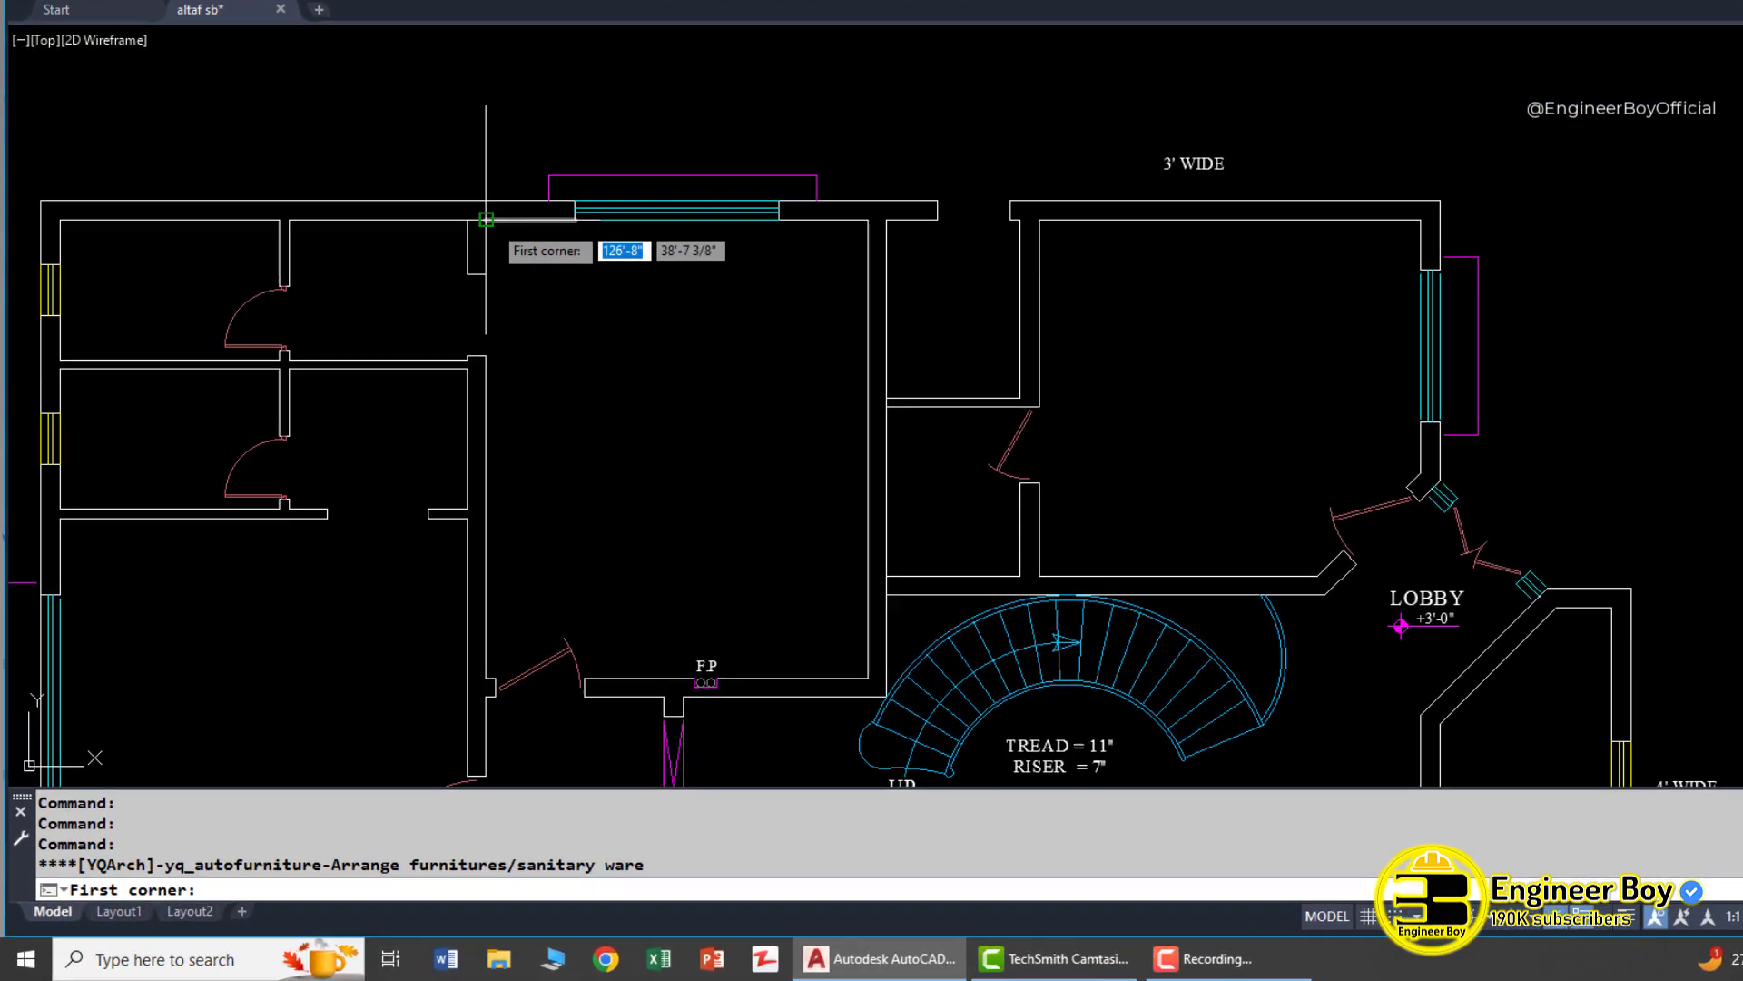
left_click(450, 323)
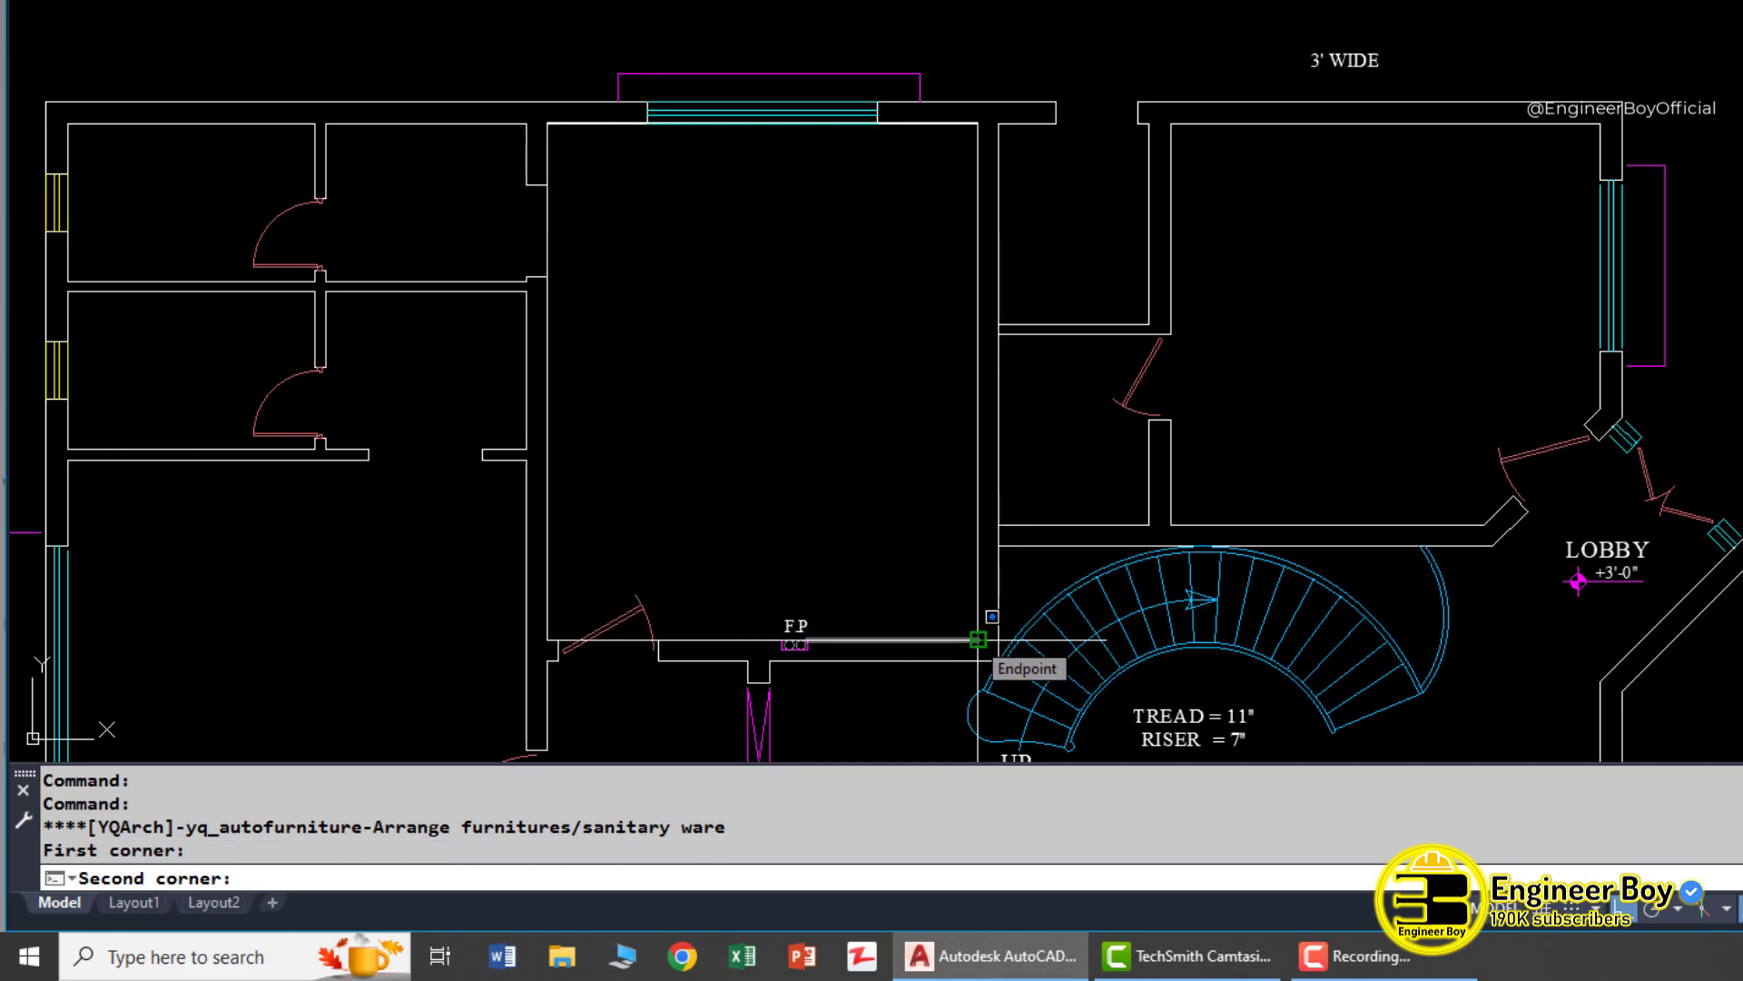
left_click(978, 639)
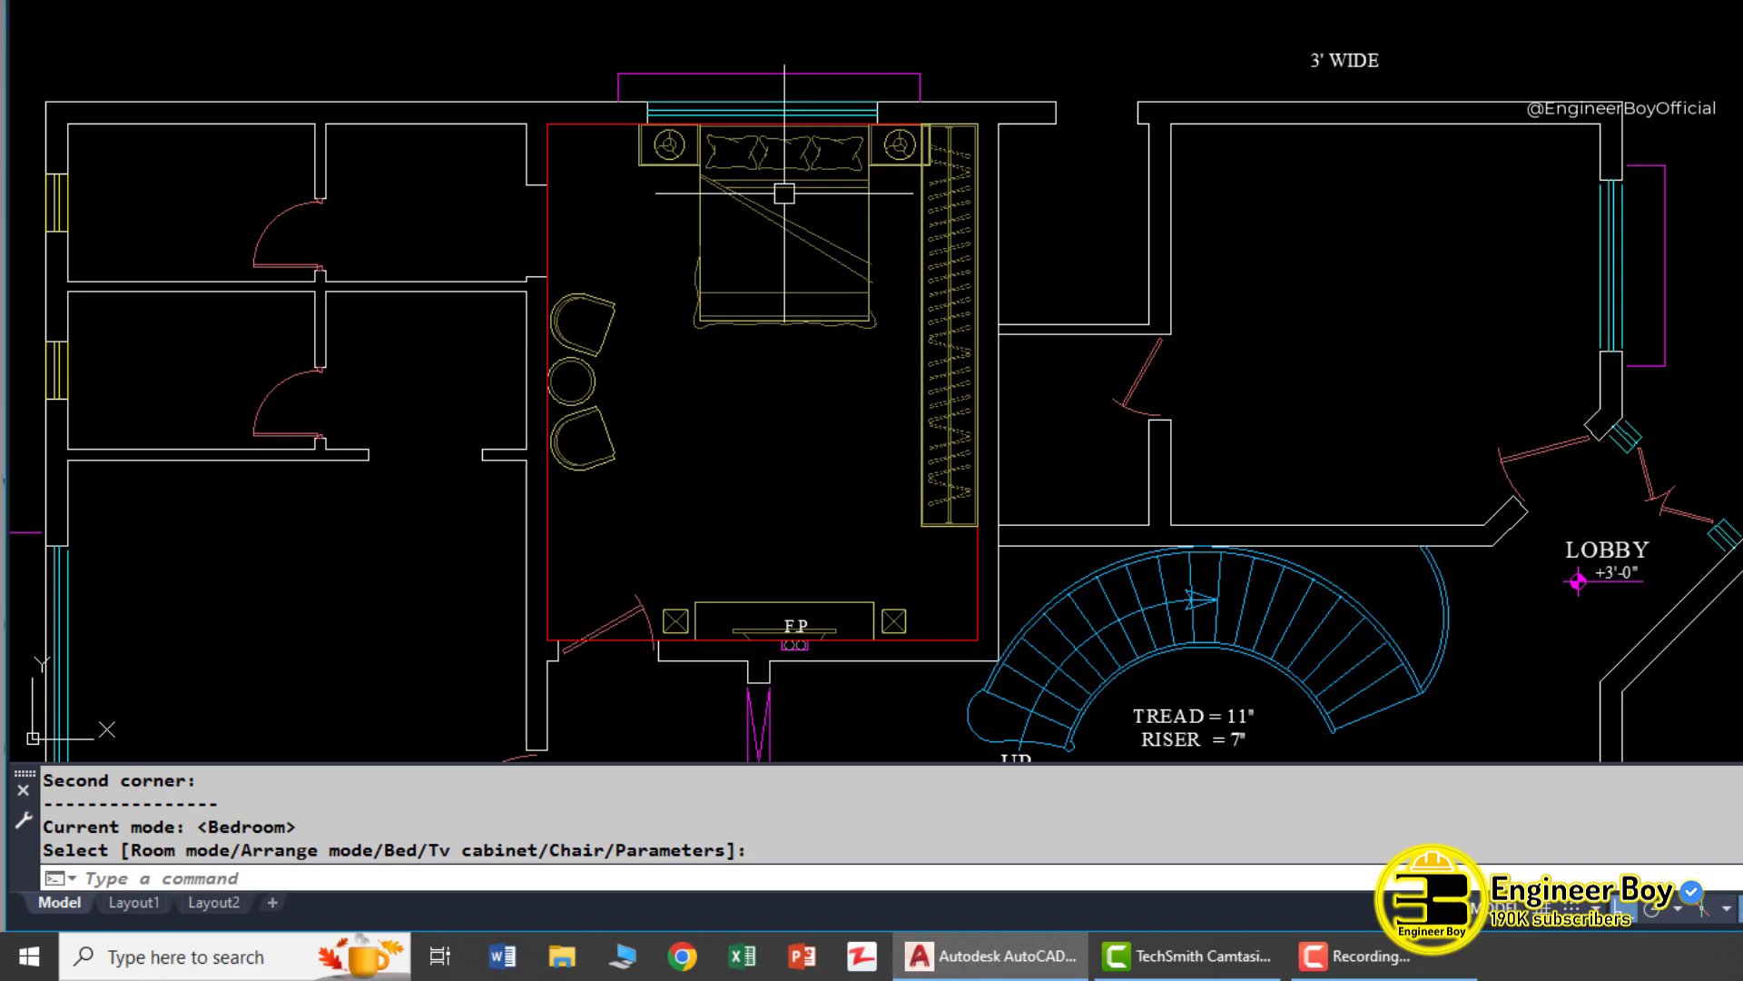
Cycle the room mode with R through Study Room, Kitchen and Toilet
left_click(783, 195)
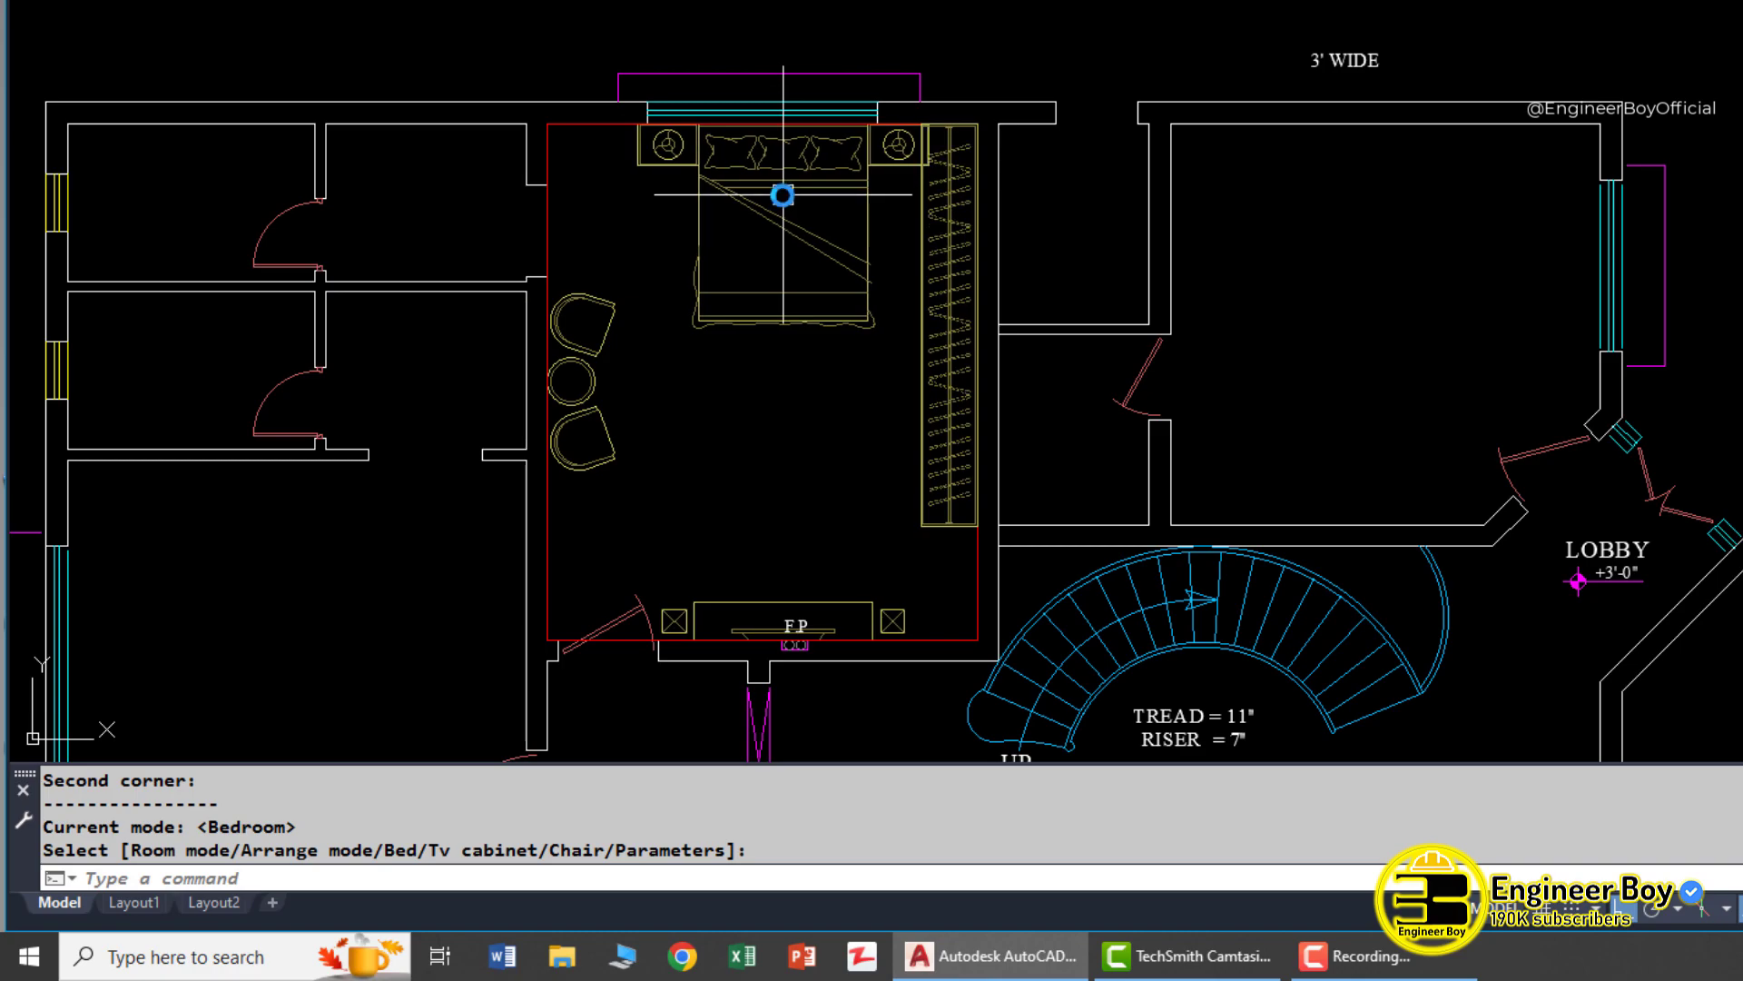
type("r")
key("Return")
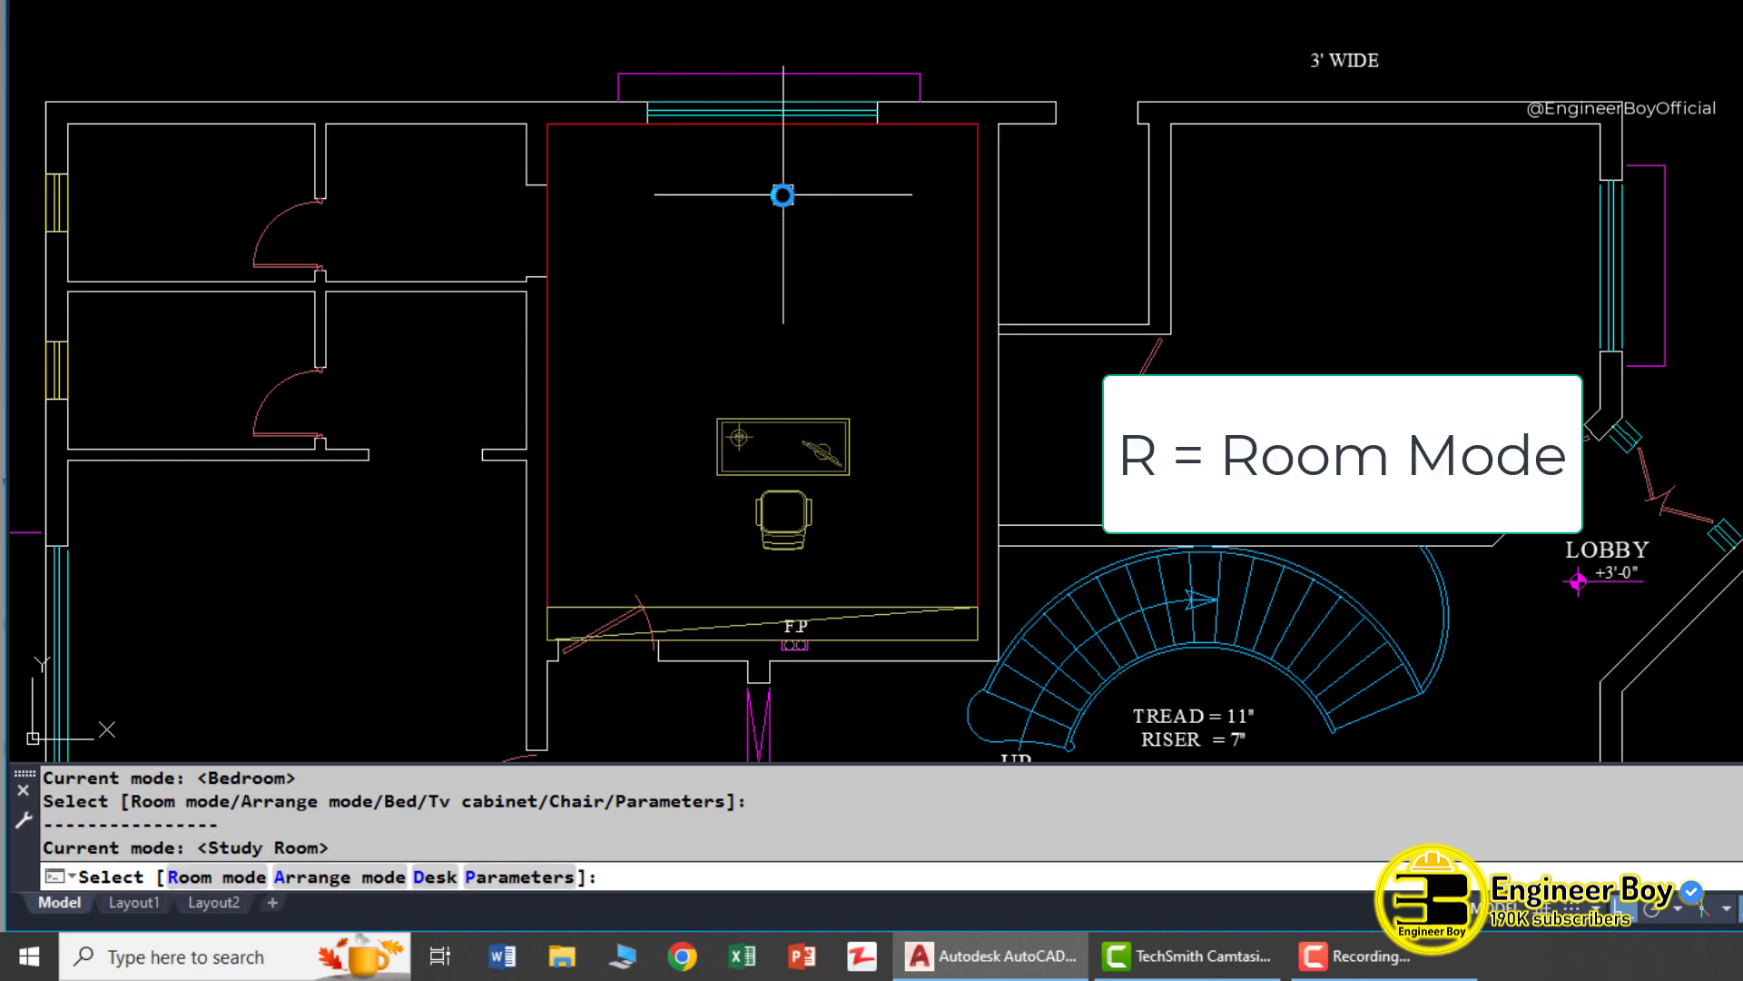
type("r")
key("Return")
type("r")
key("Return")
Cycle on through Living and Dining Room back to Bedroom, then change the TV cabinet option
type("r")
key("Return")
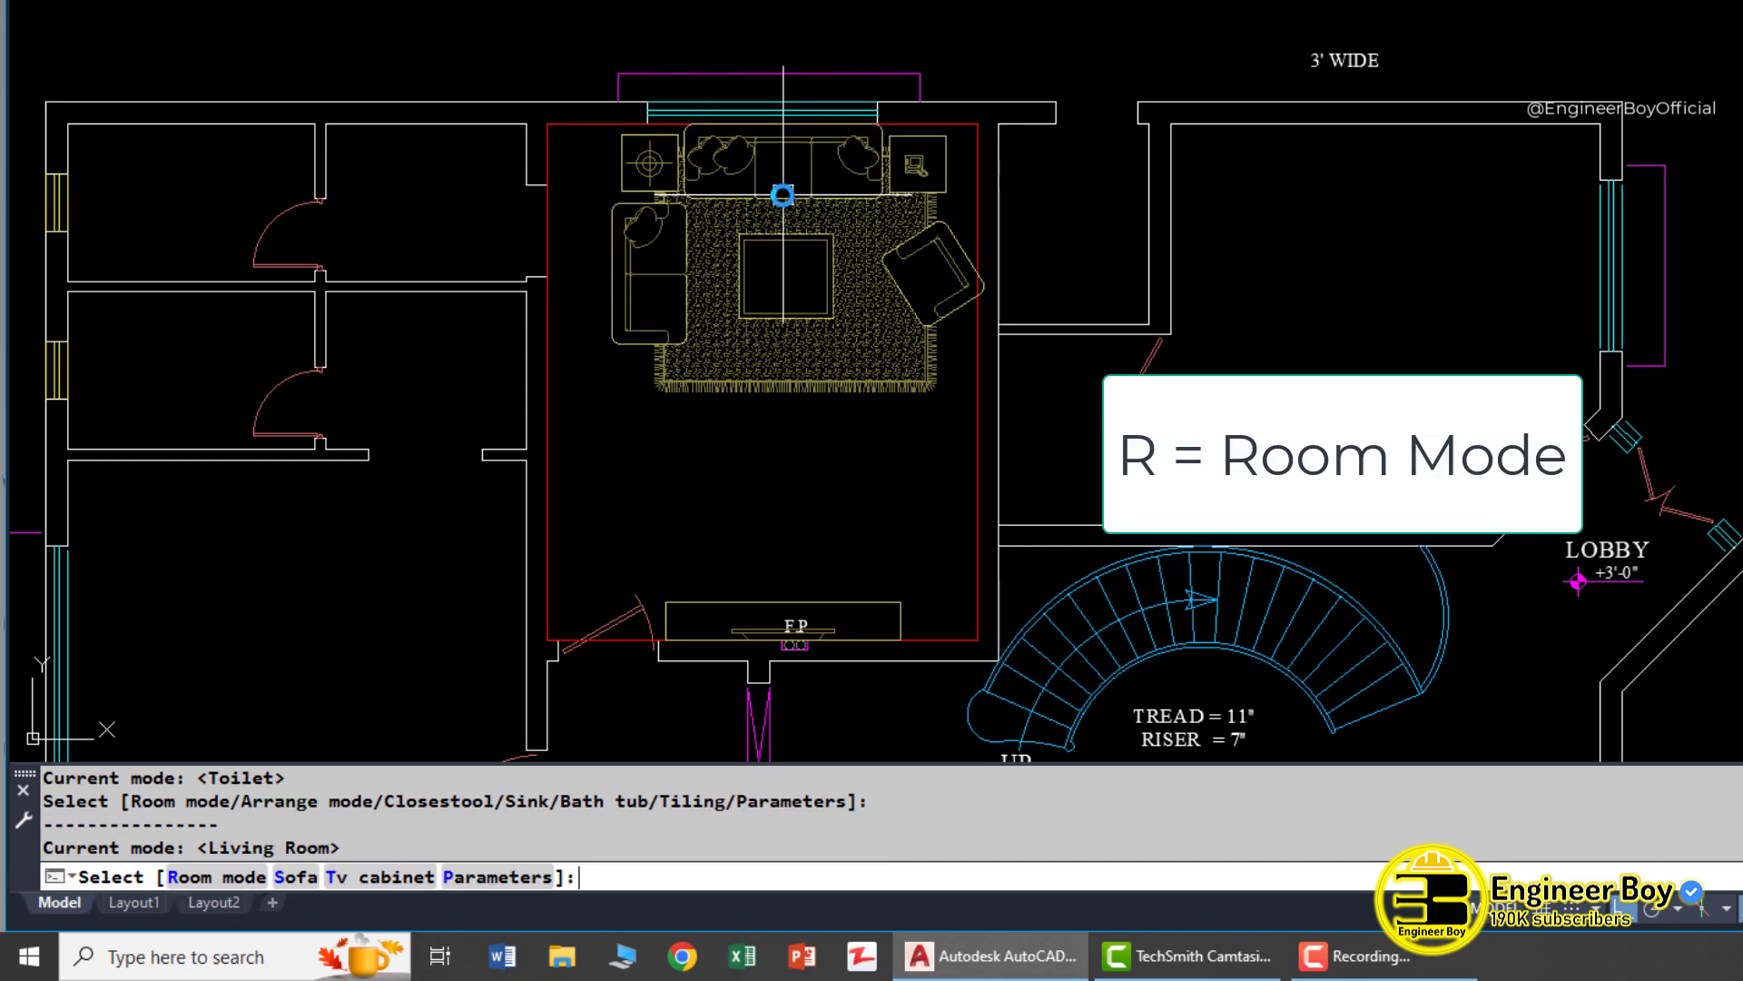
type("r")
key("Return")
type("r")
key("Return")
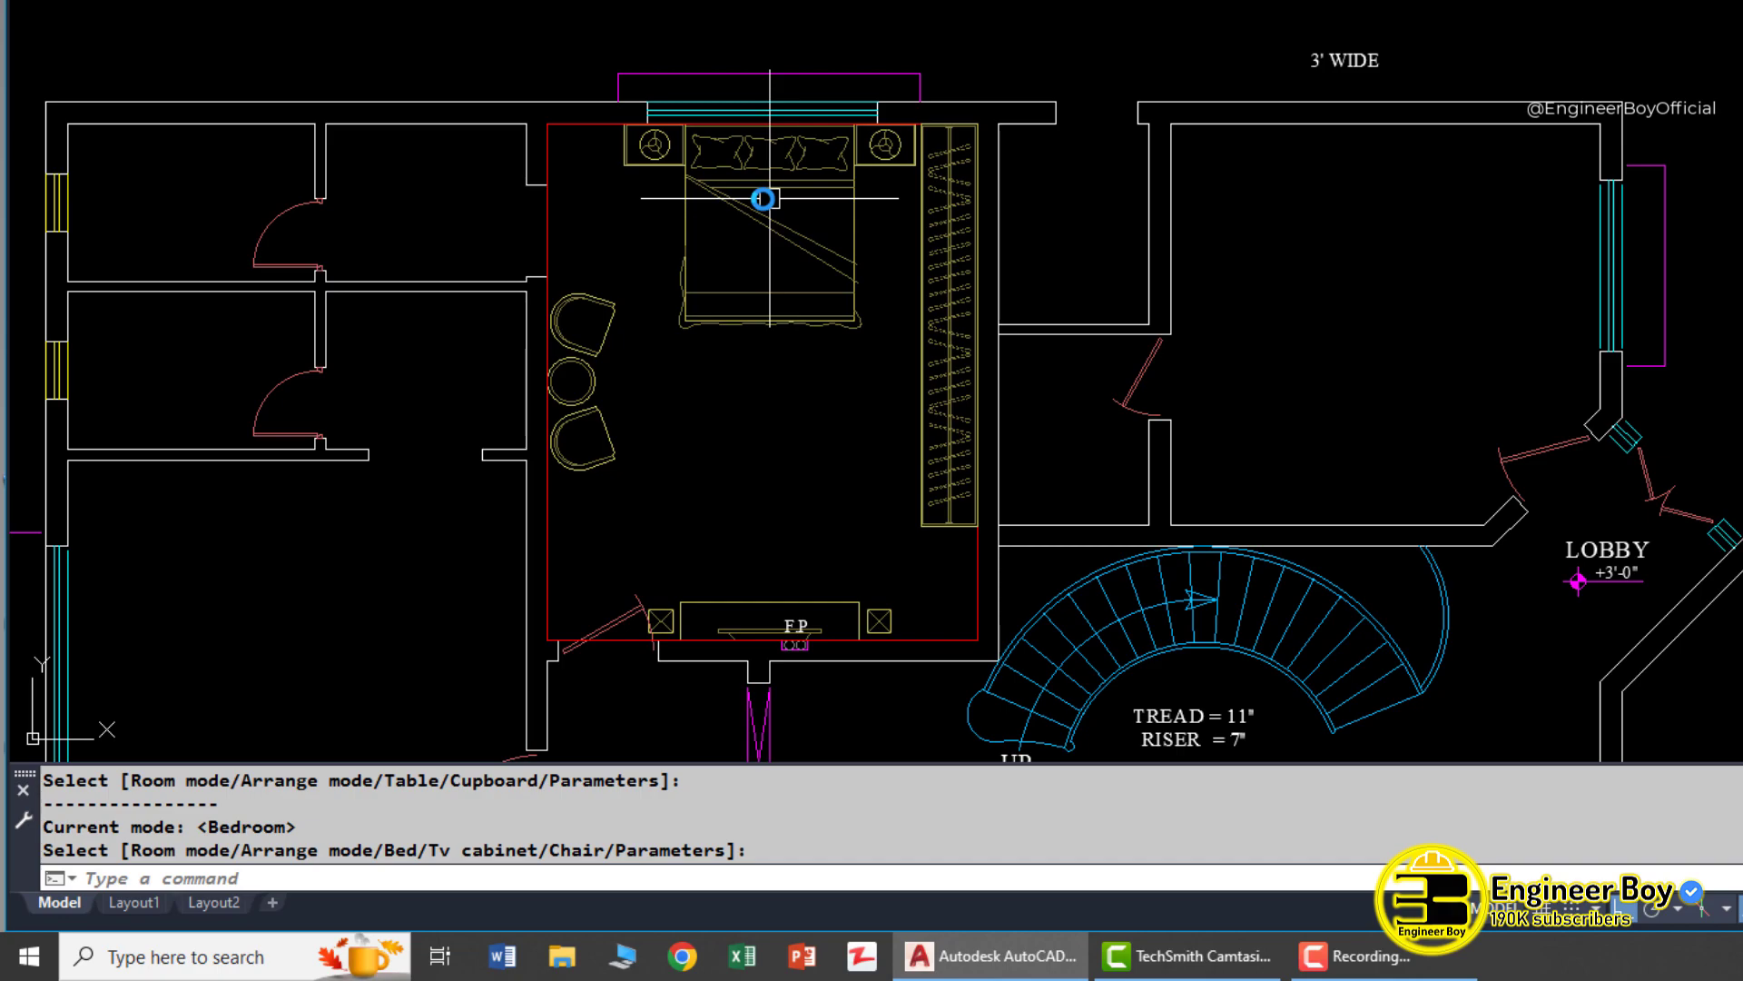
type("t")
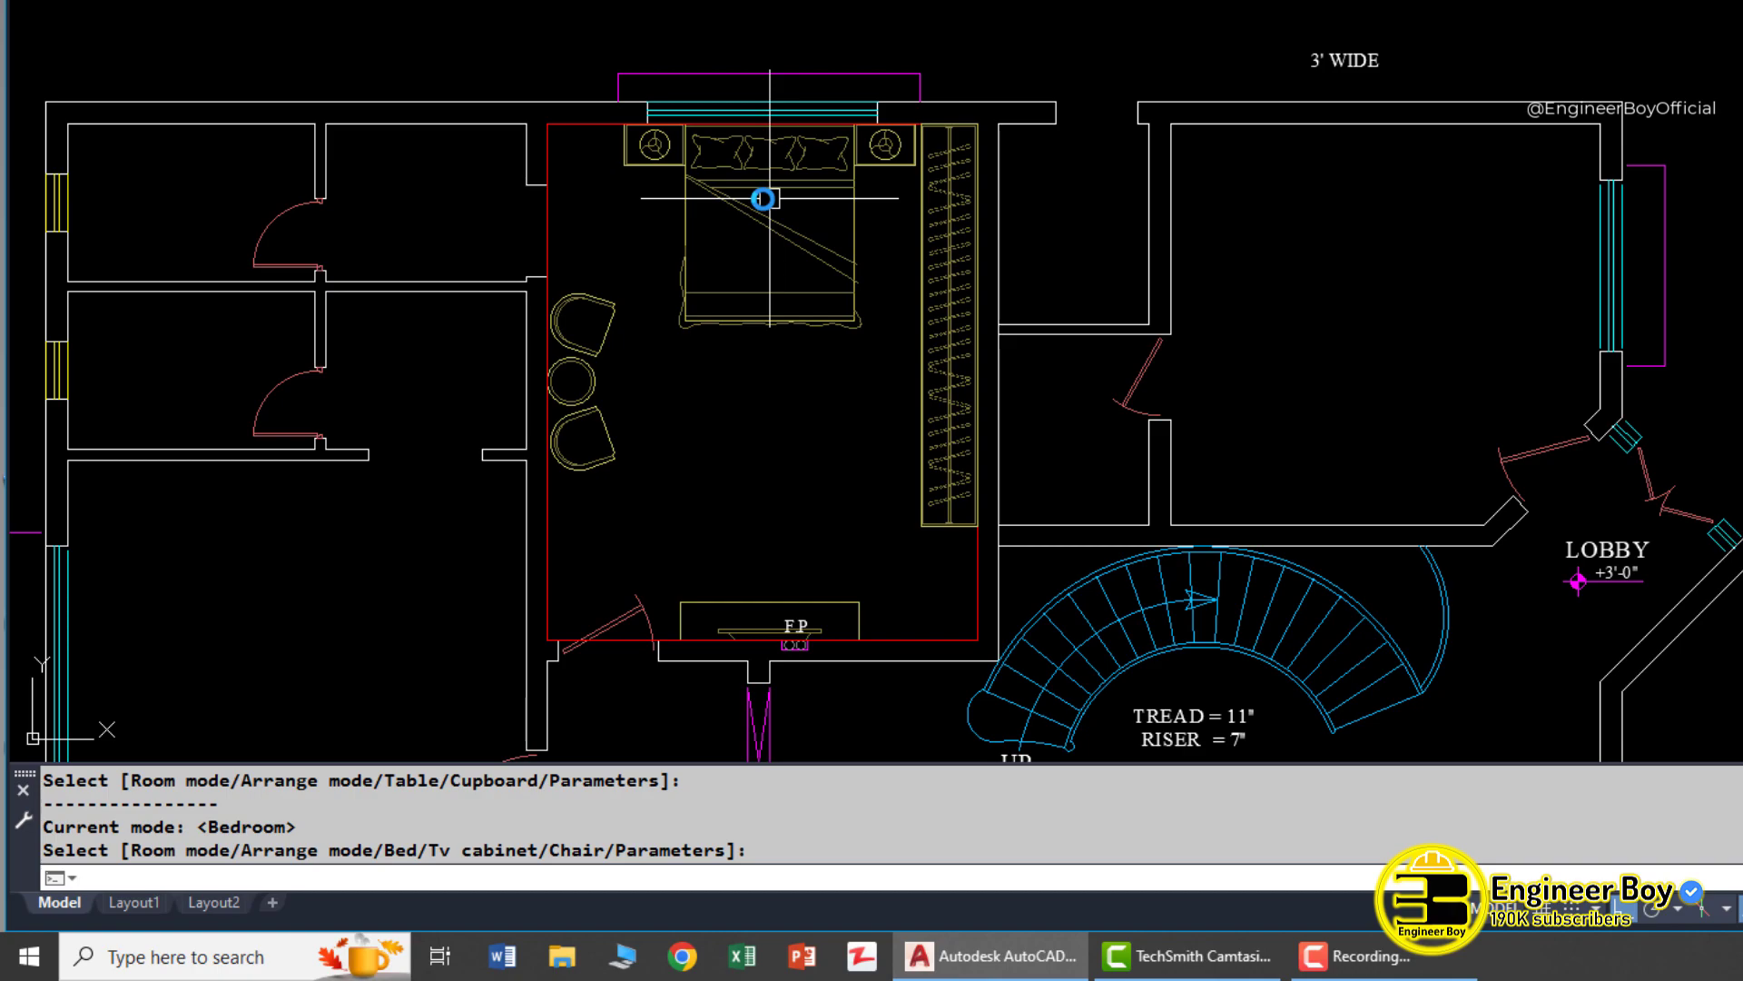
Change Cupboard Width from 13.78 to 10 in Parameters and rearrange the bedroom
type("p")
key("Return")
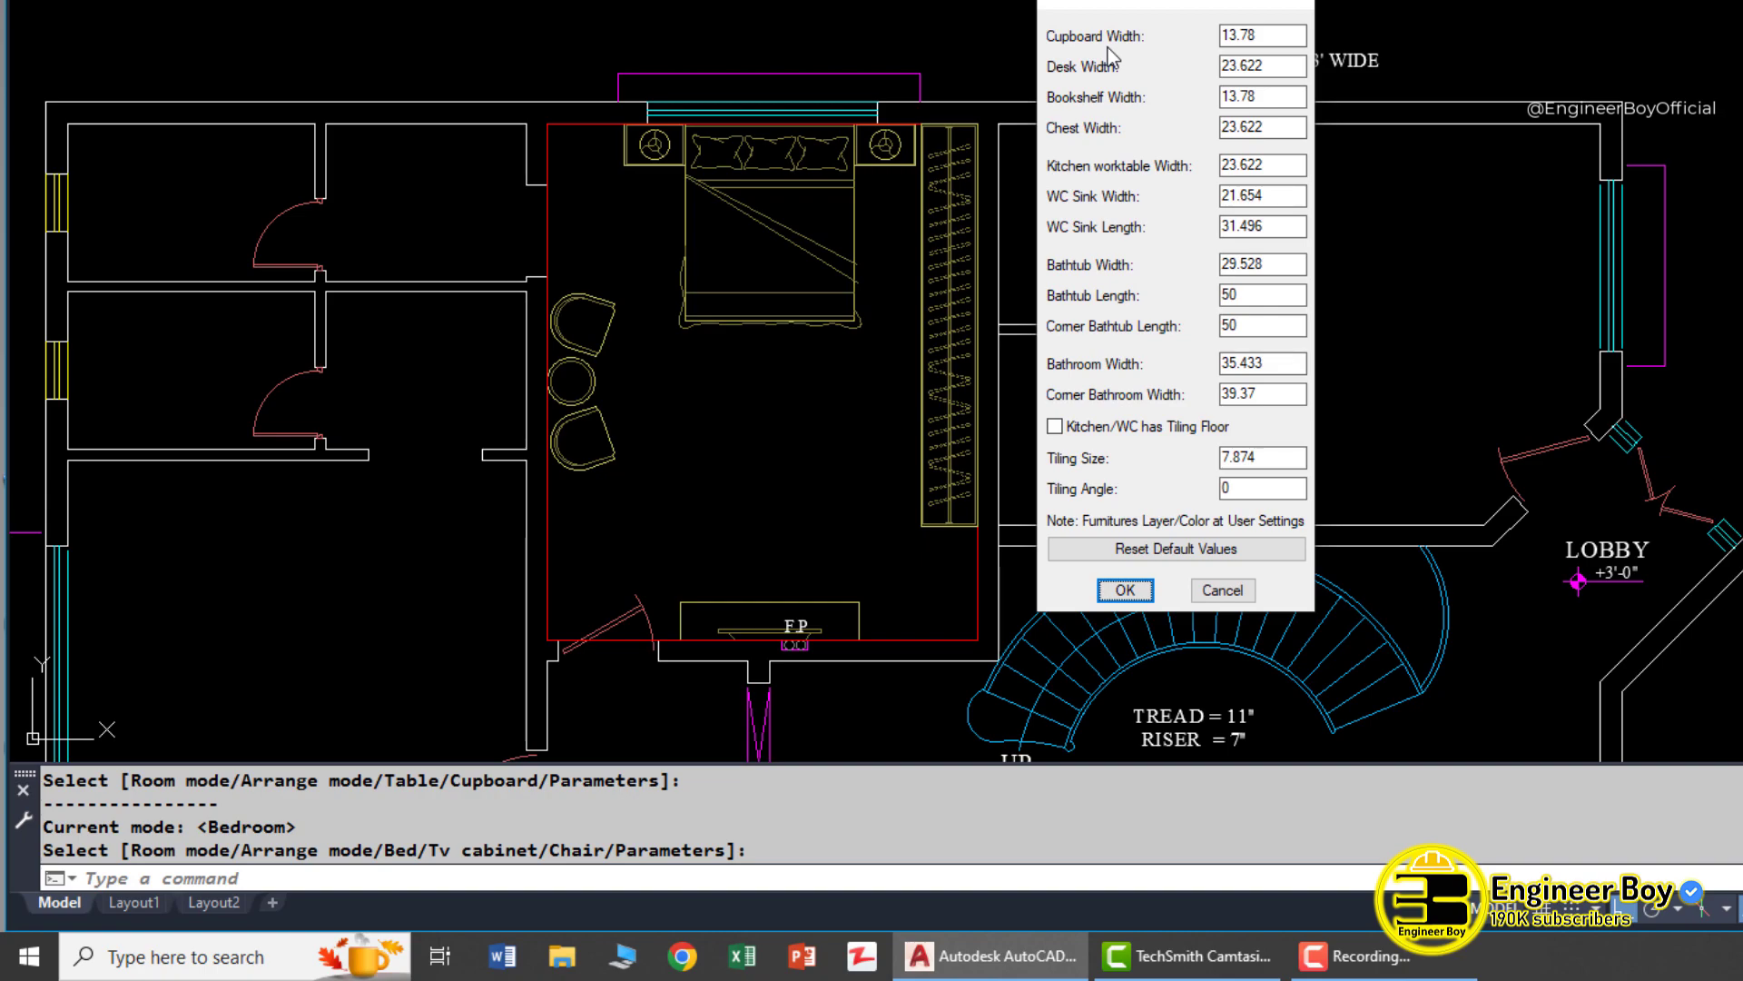
double_click(1252, 36)
type("10")
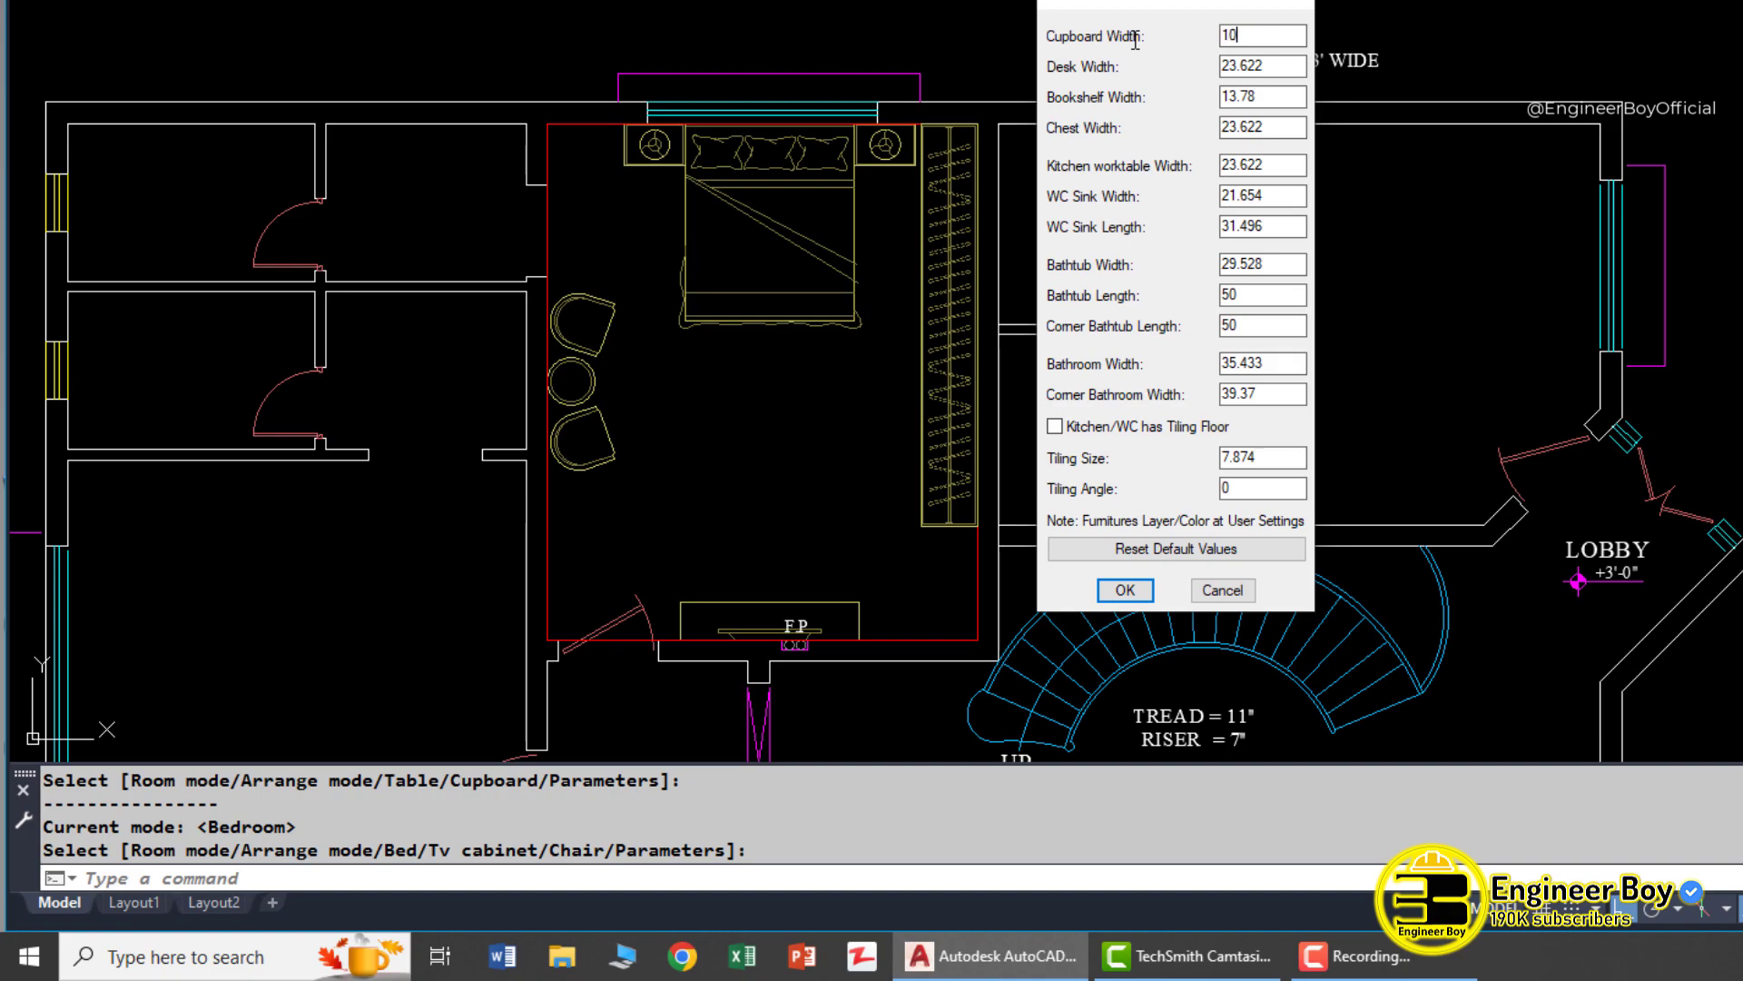
left_click(1125, 590)
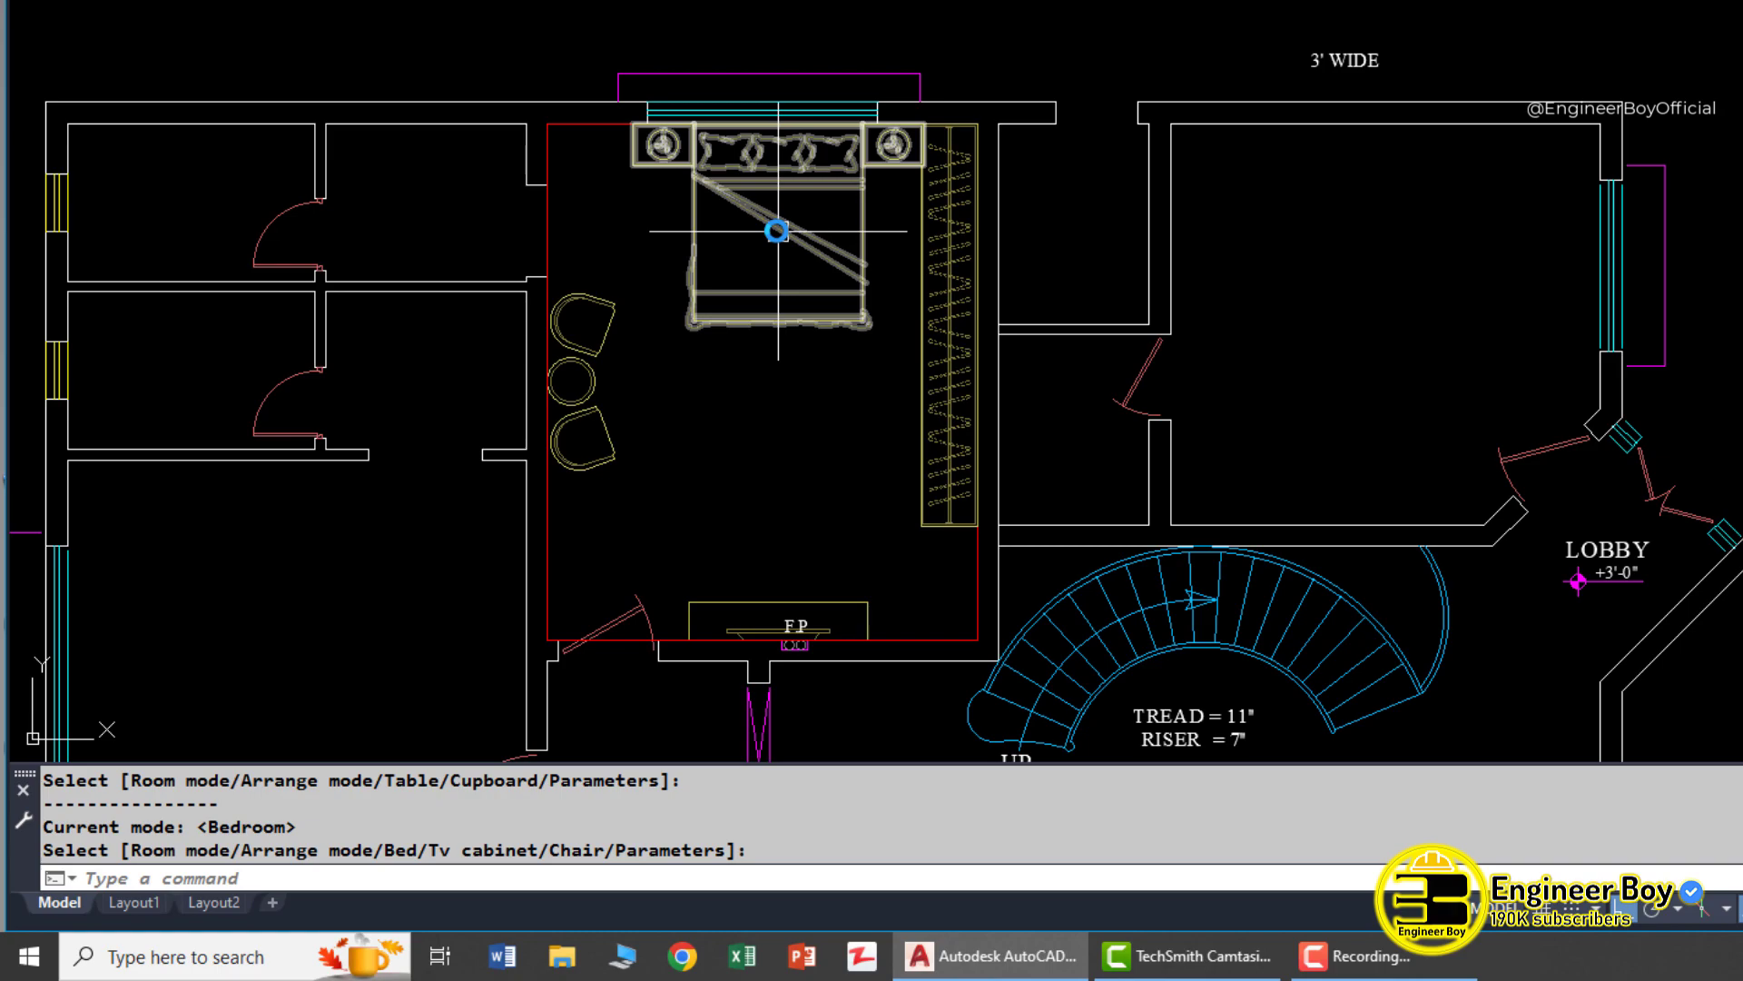
Erase the wardrobe standing beside the bed with E
left_click(776, 230)
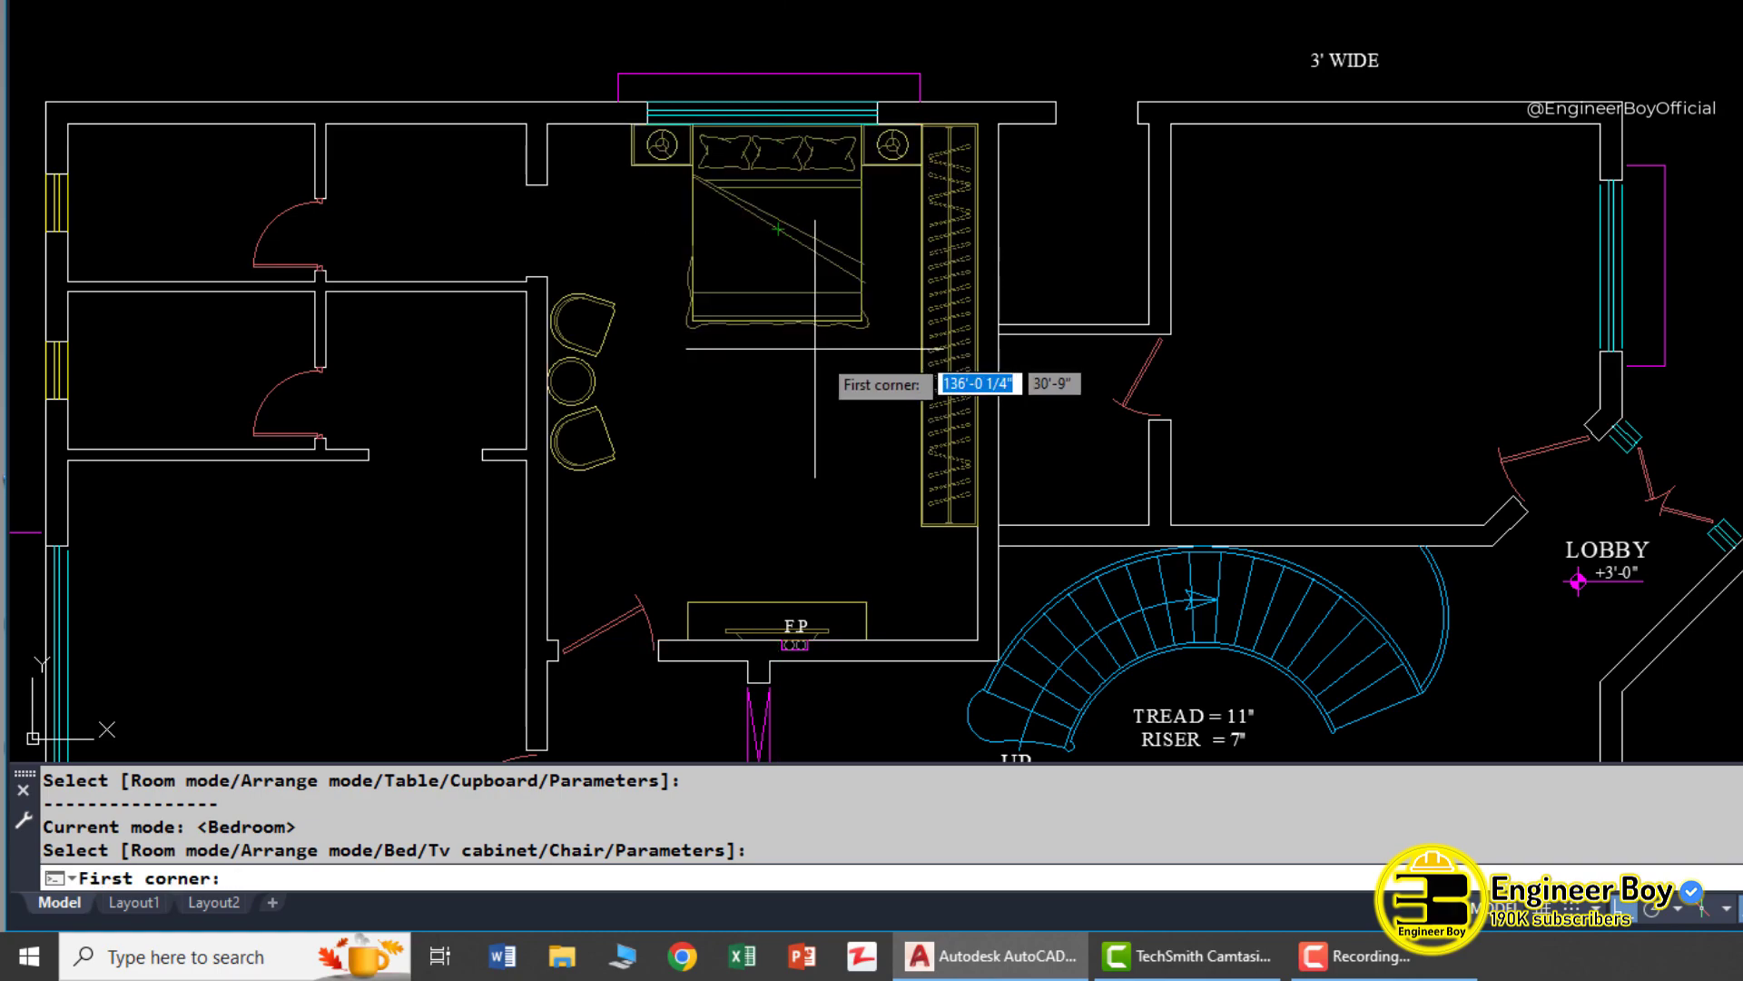
key("Escape")
Pan and zoom the view over the upper bedroom
key("Escape")
left_click(966, 328)
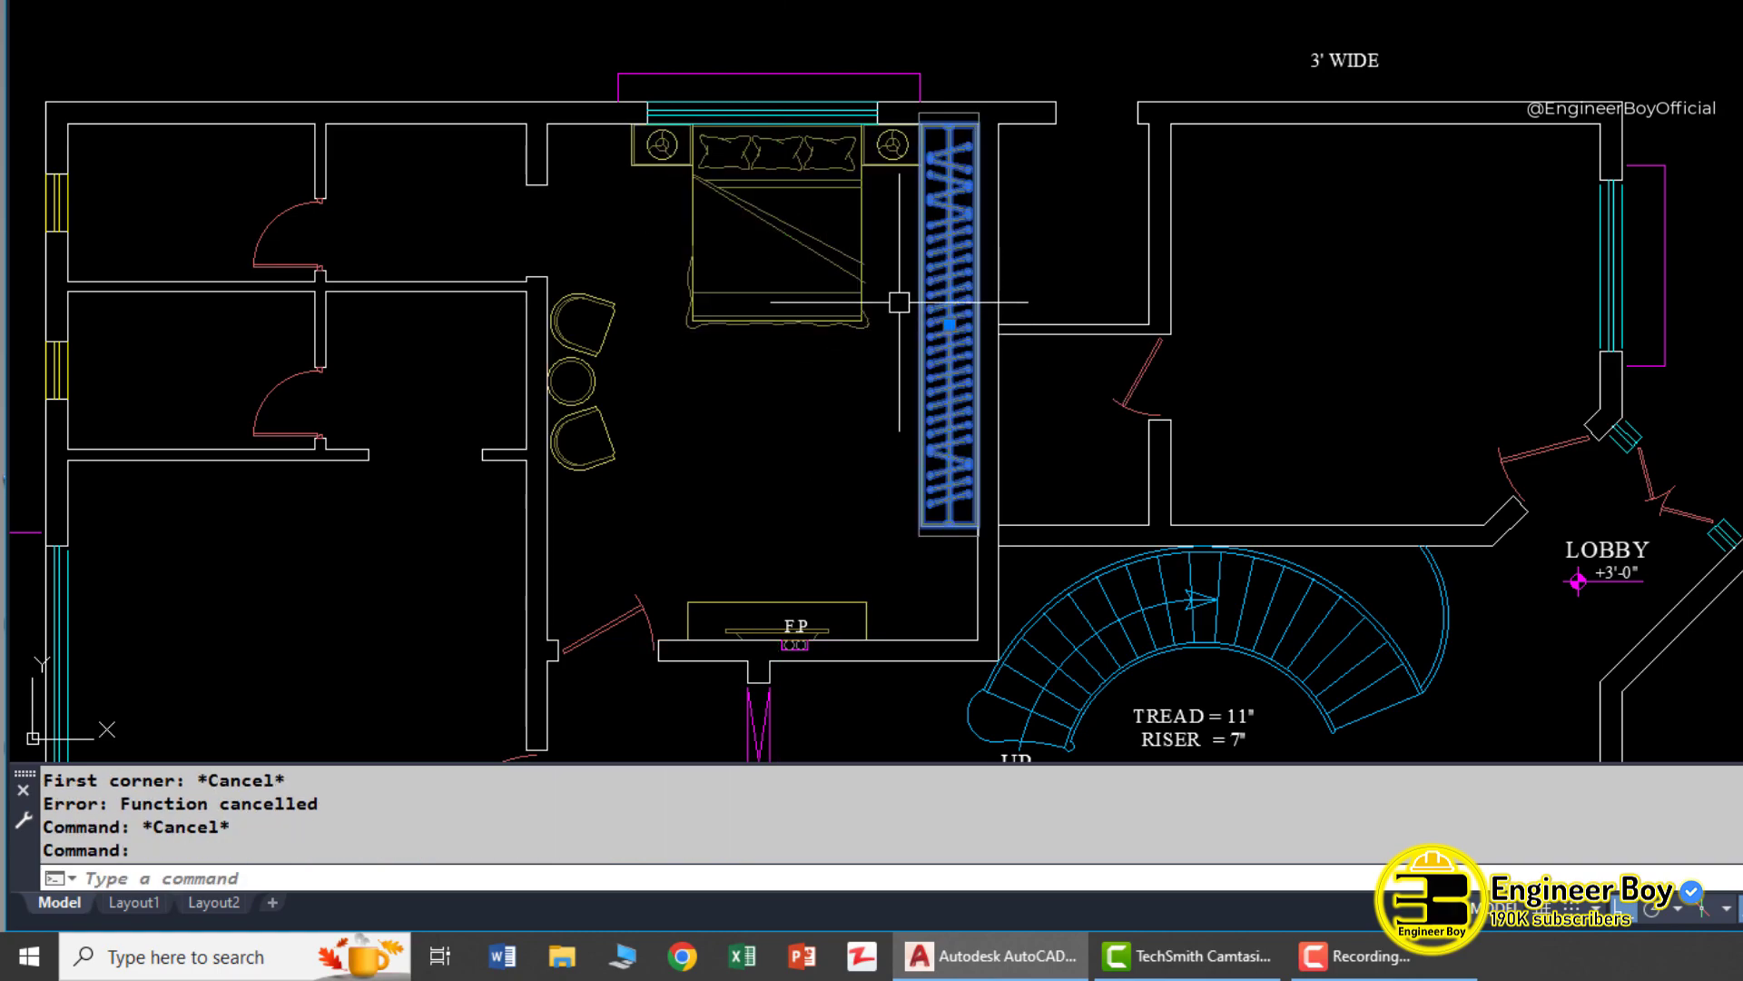
type("e")
key("Return")
key("Escape")
key("Escape")
middle_click_drag(879, 389, 868, 333)
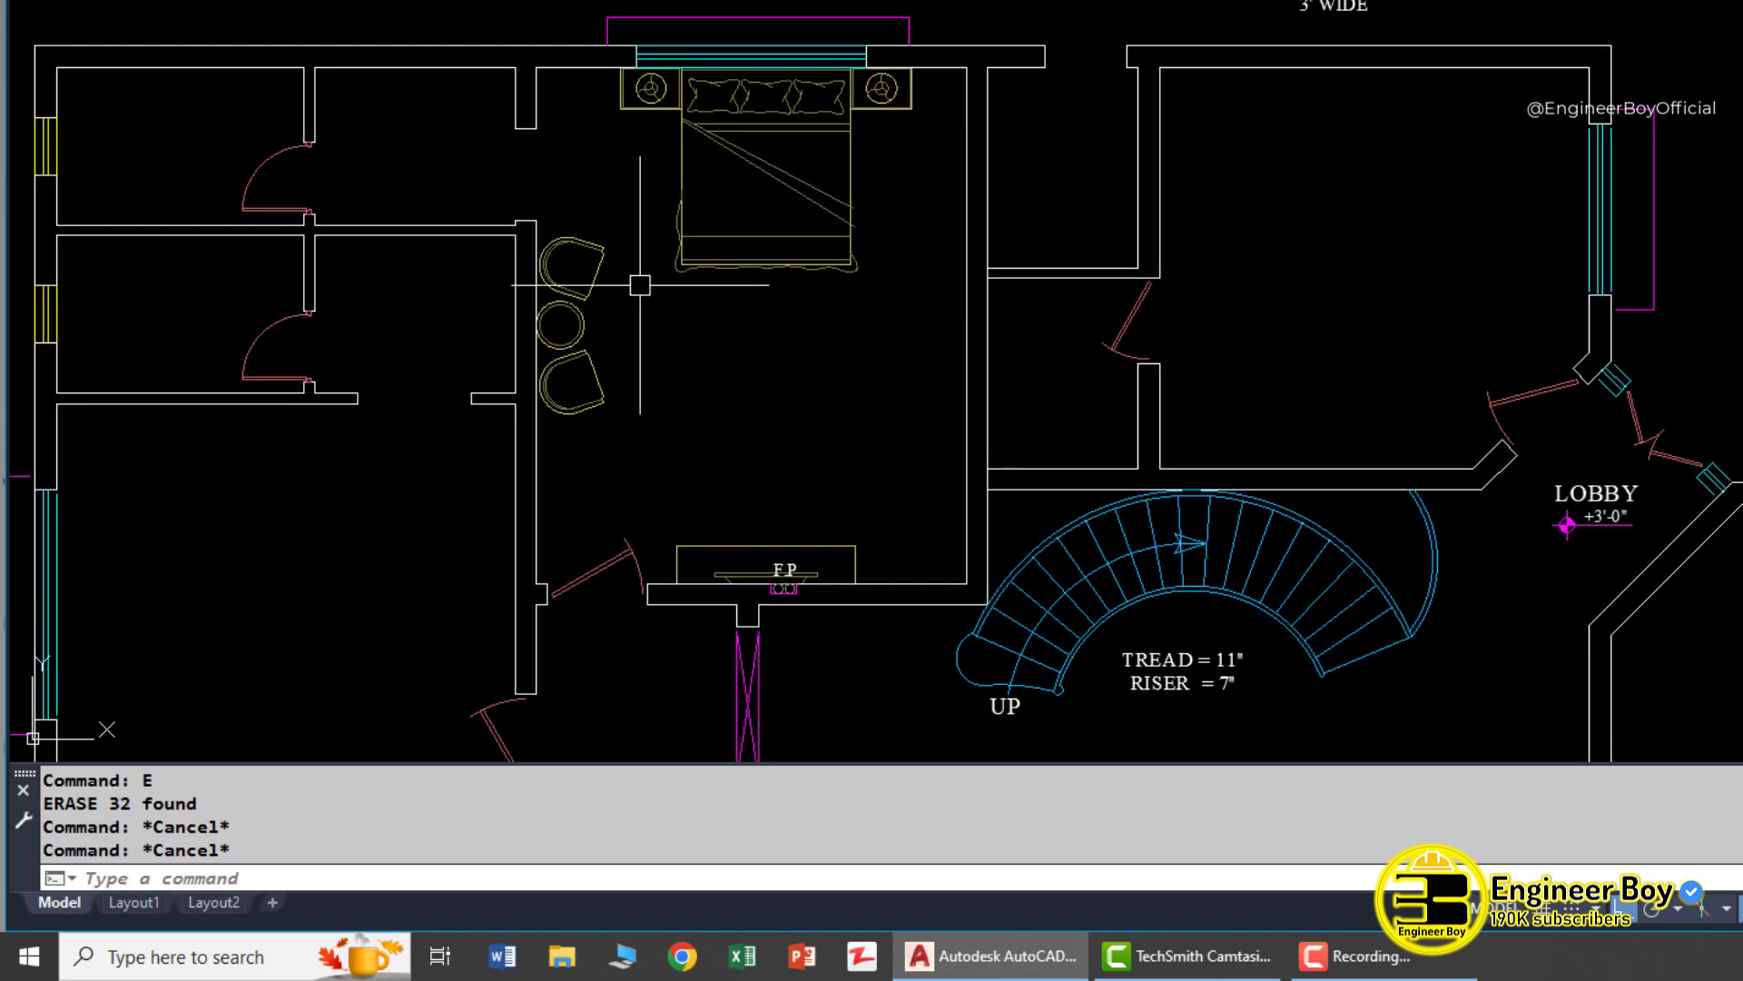
scroll(303, 78, "up", 3)
scroll(417, 155, "down", 1)
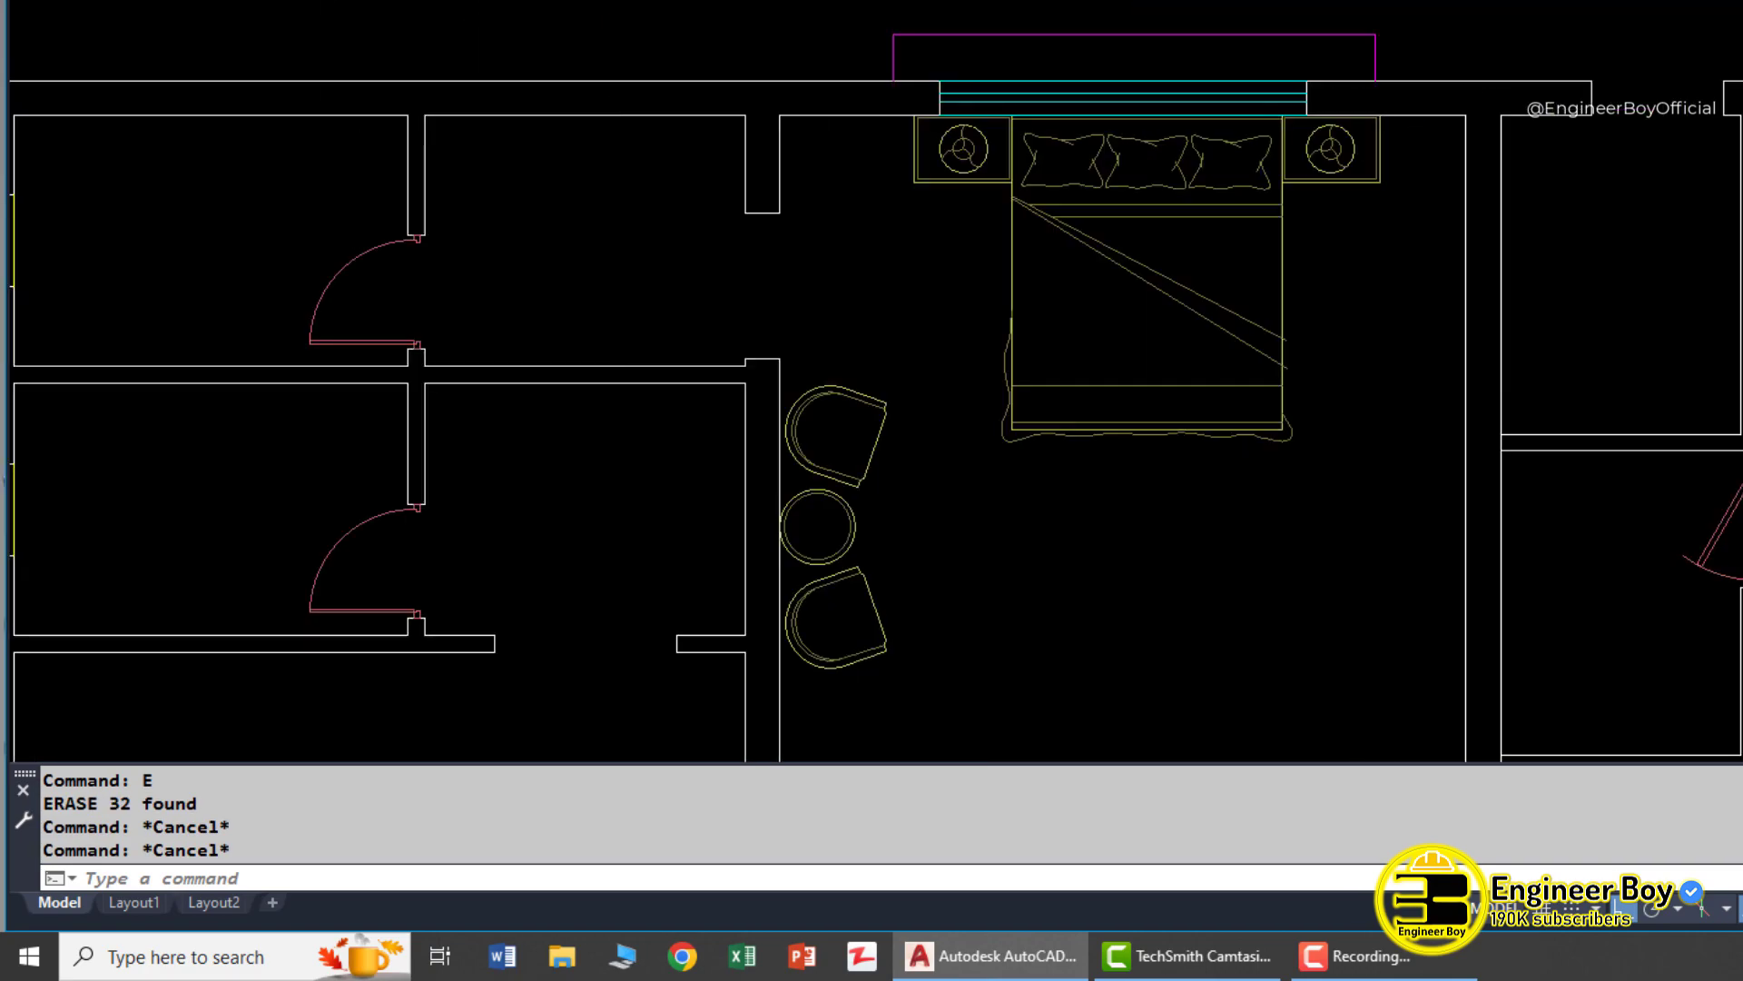
scroll(564, 182, "down", 1)
scroll(564, 183, "up", 3)
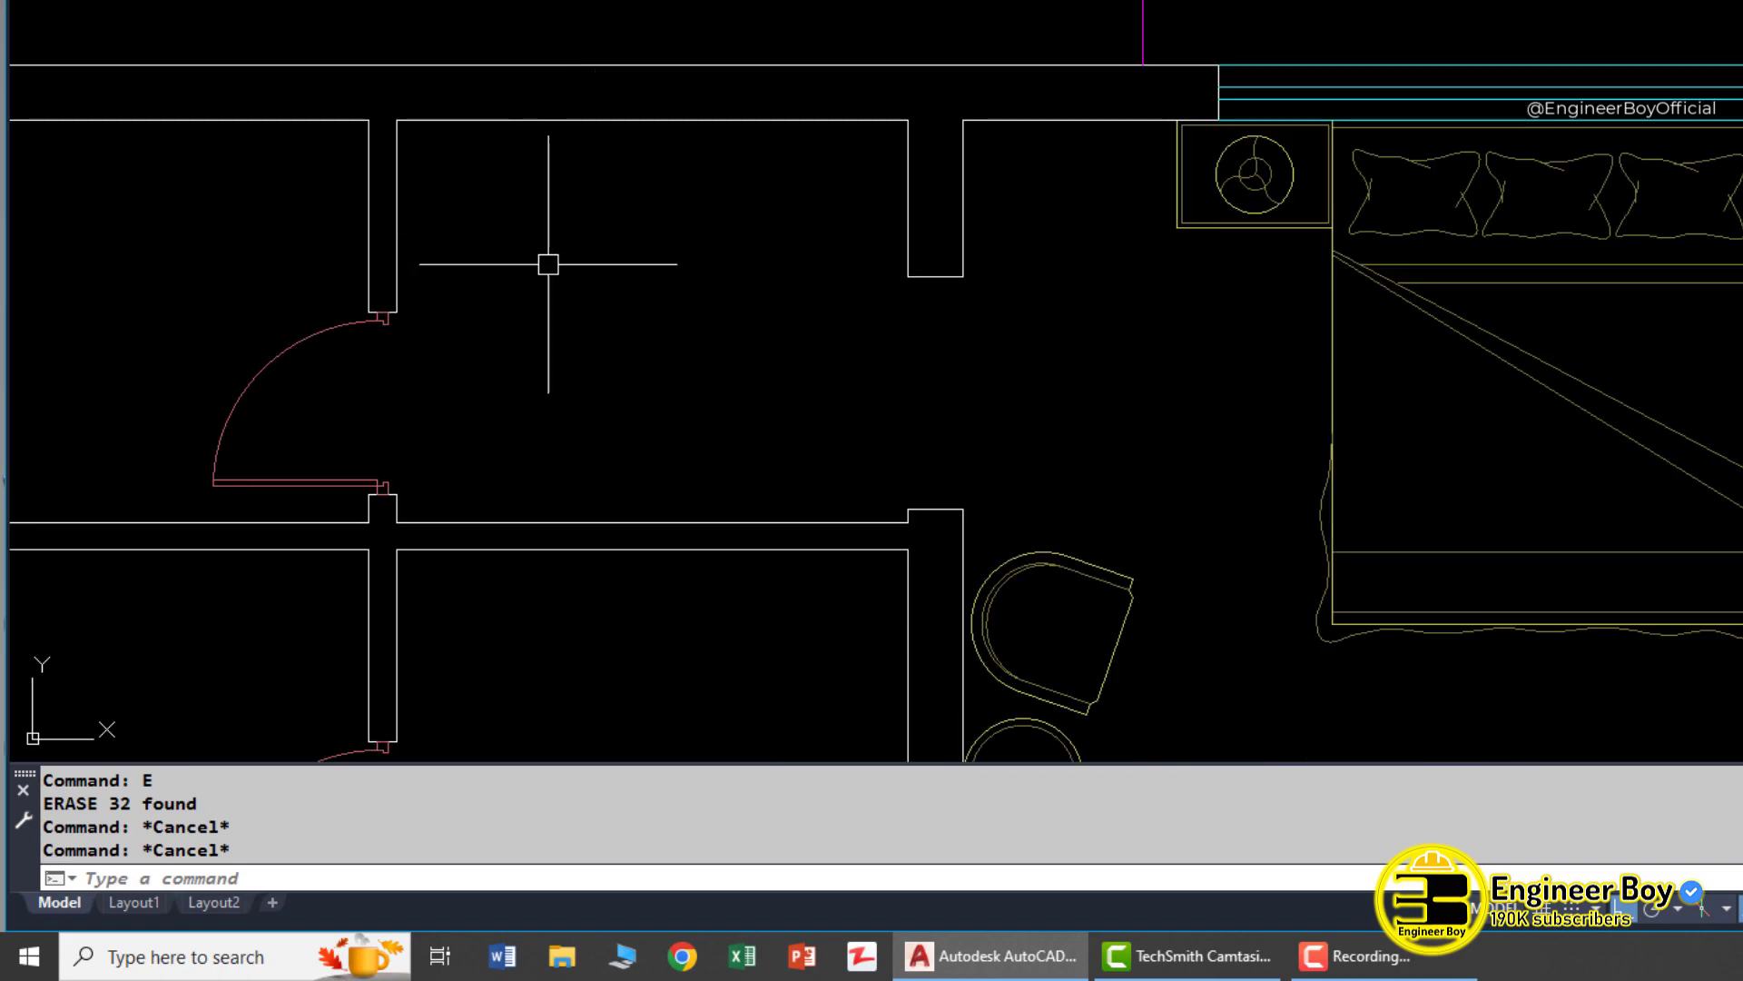
scroll(549, 264, "down", 5)
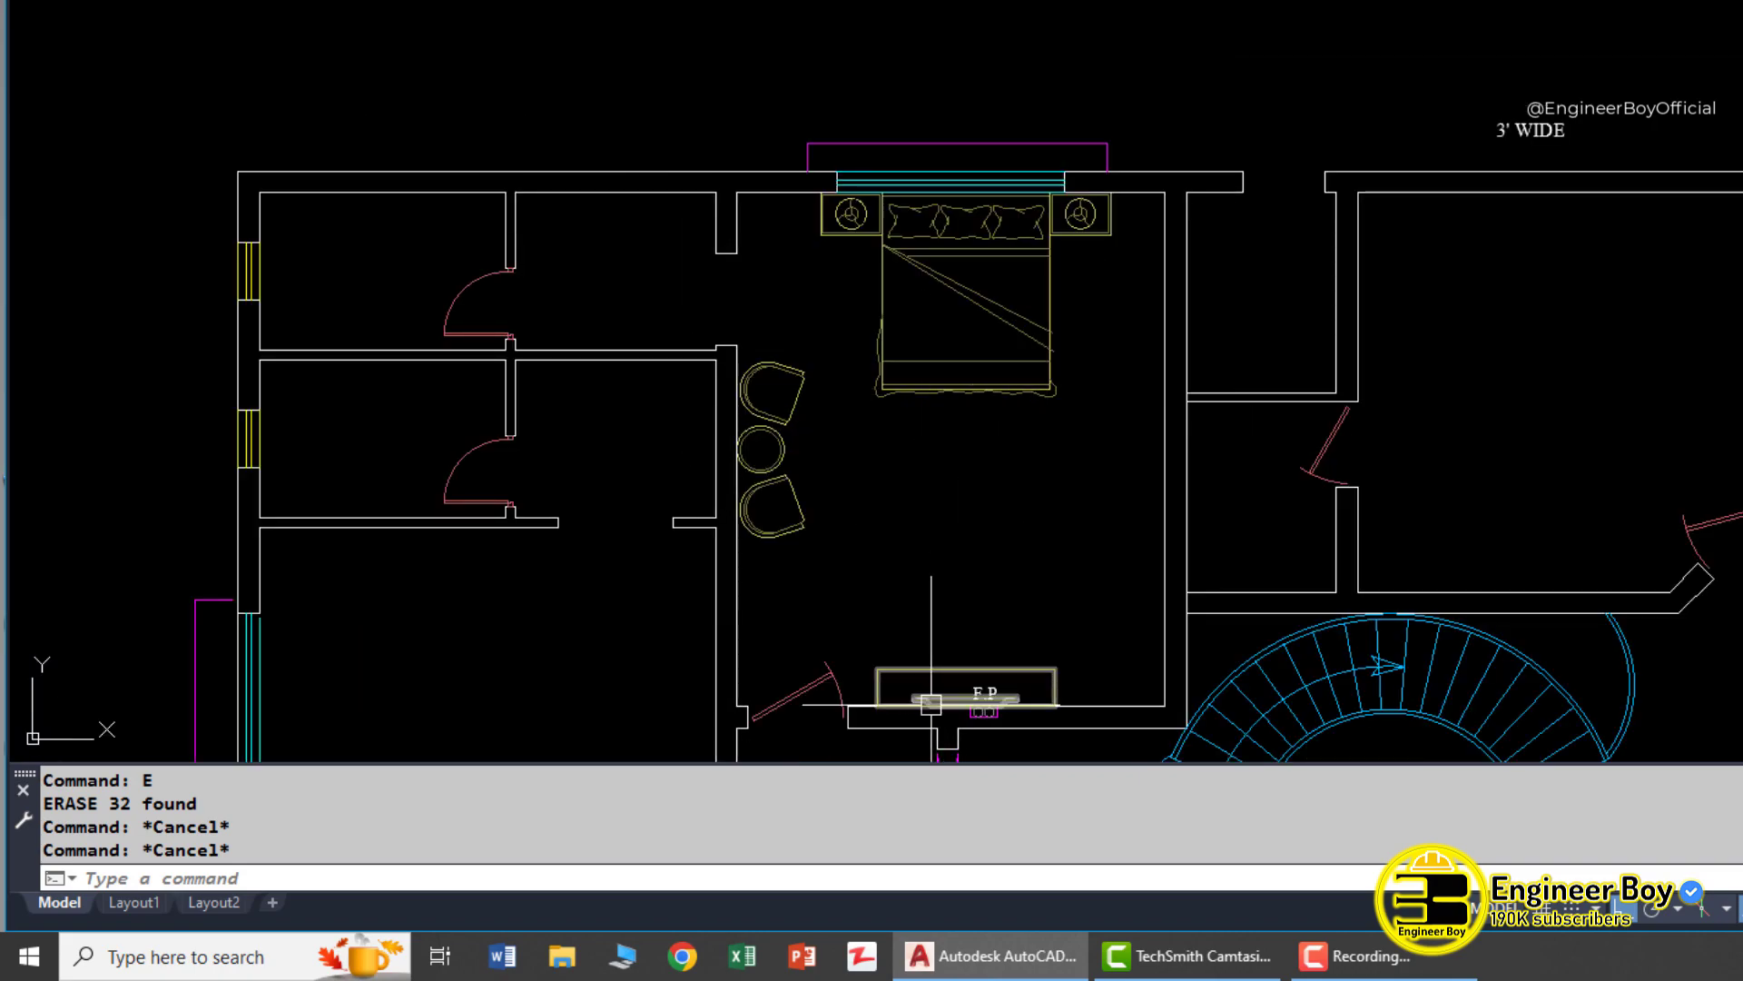
scroll(930, 703, "up", 2)
Select the F.P. fireplace block, try moving and stretching it, then cancel
left_click(908, 591)
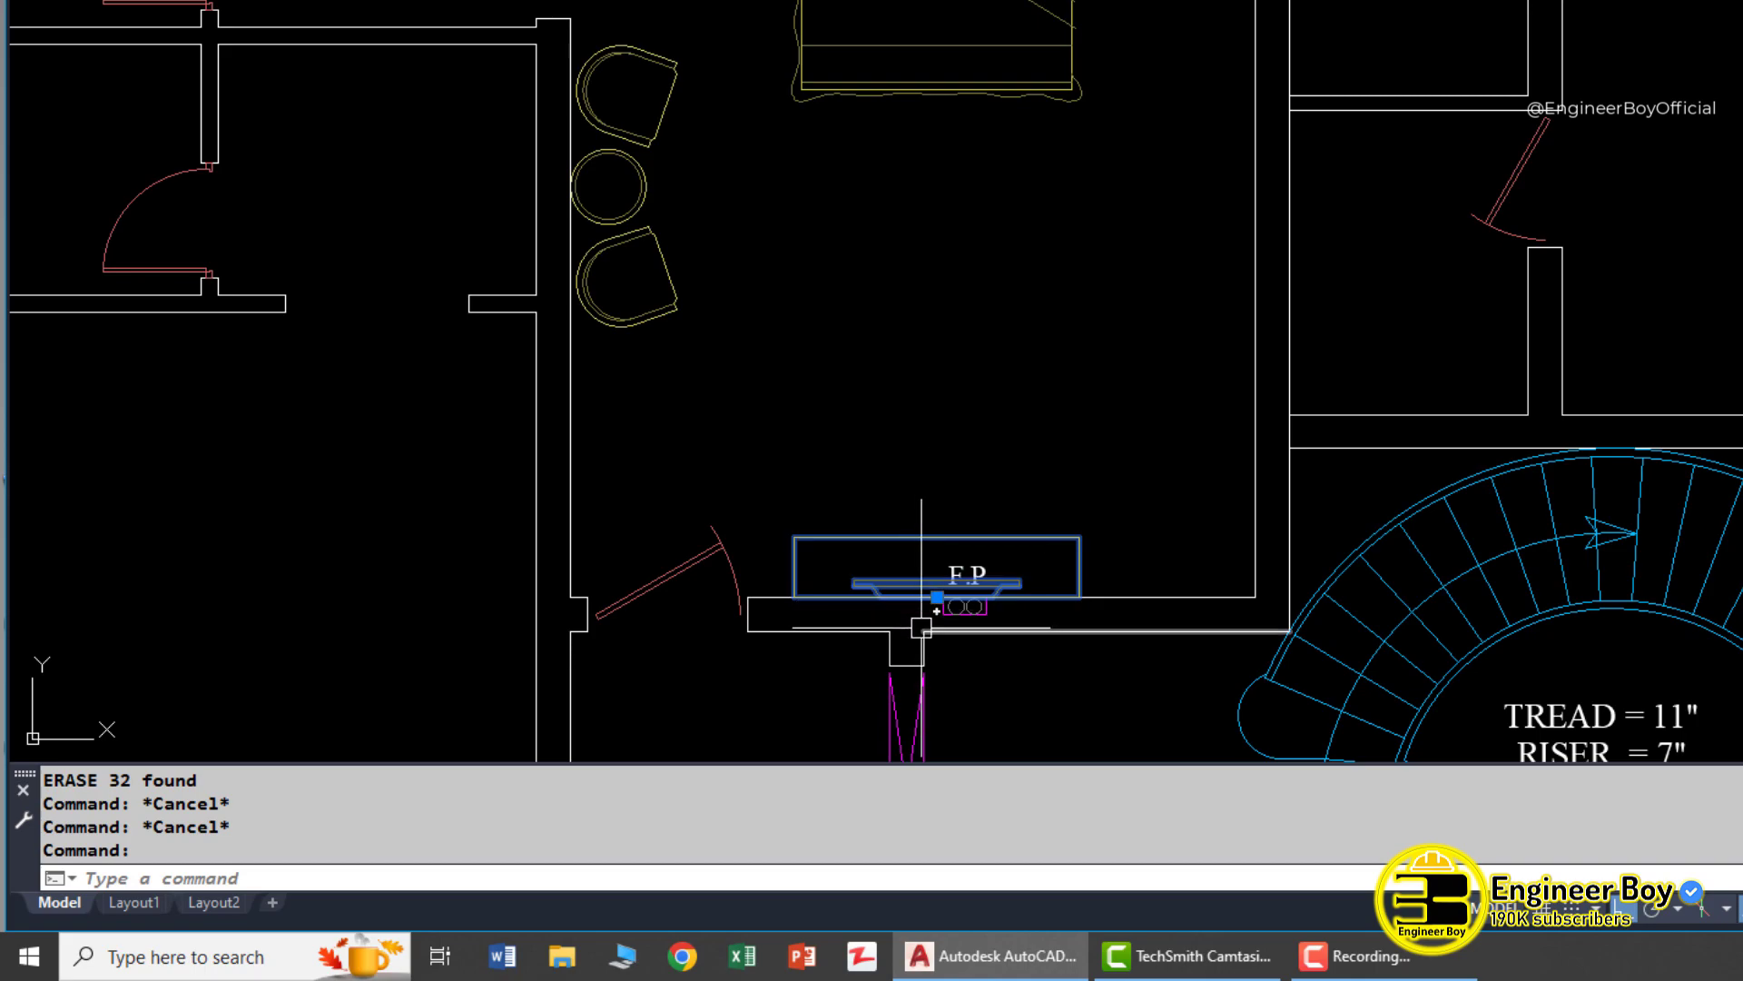
type("m")
key("Return")
scroll(922, 627, "up", 2)
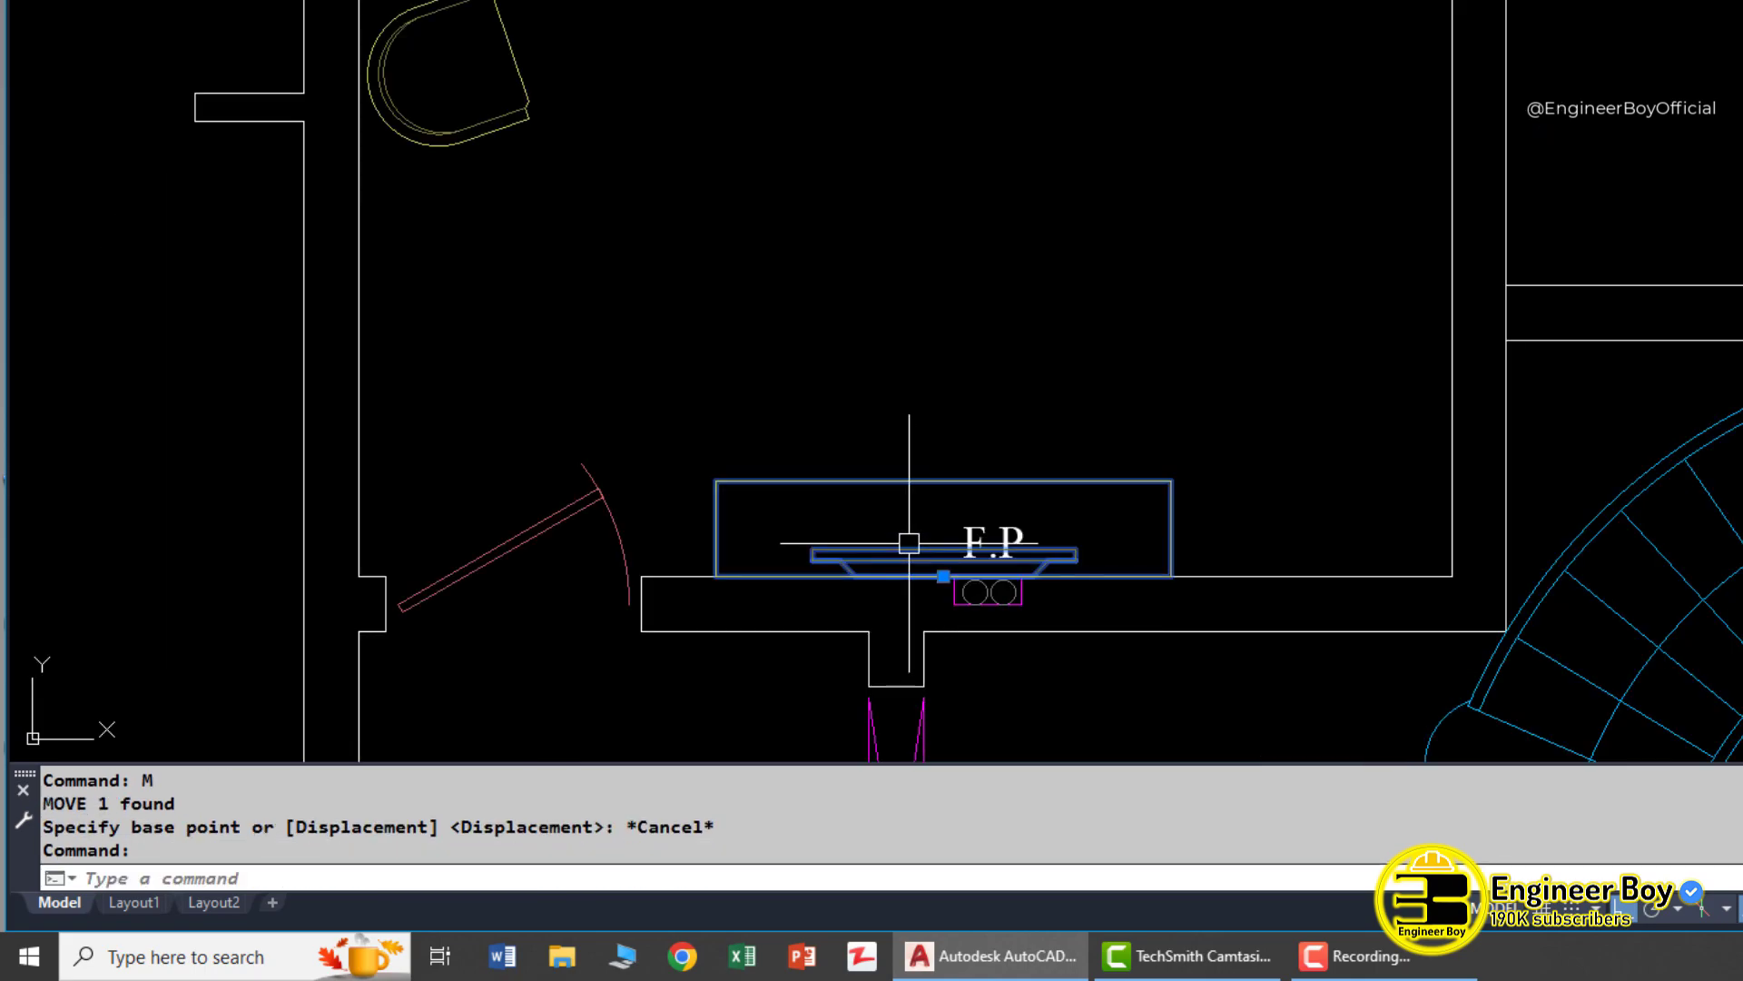
left_click(943, 576)
key("Escape")
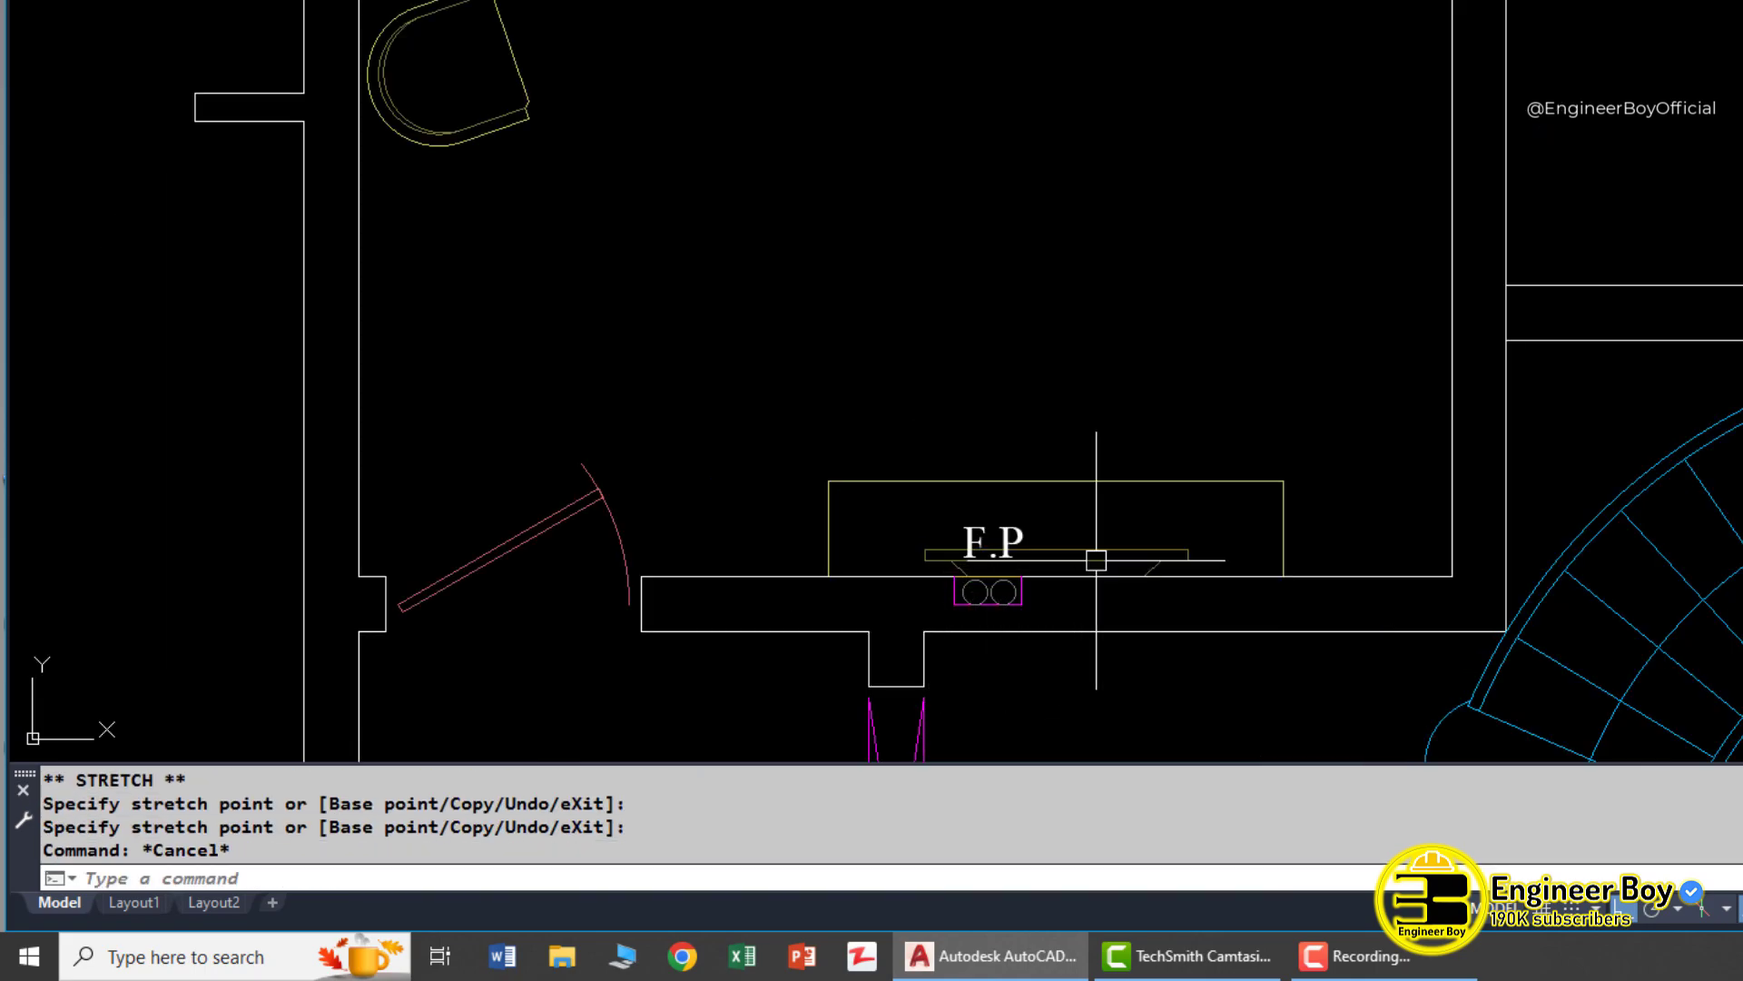
key("Escape")
scroll(1101, 557, "down", 6)
scroll(1071, 431, "up", 2)
scroll(1070, 430, "down", 3)
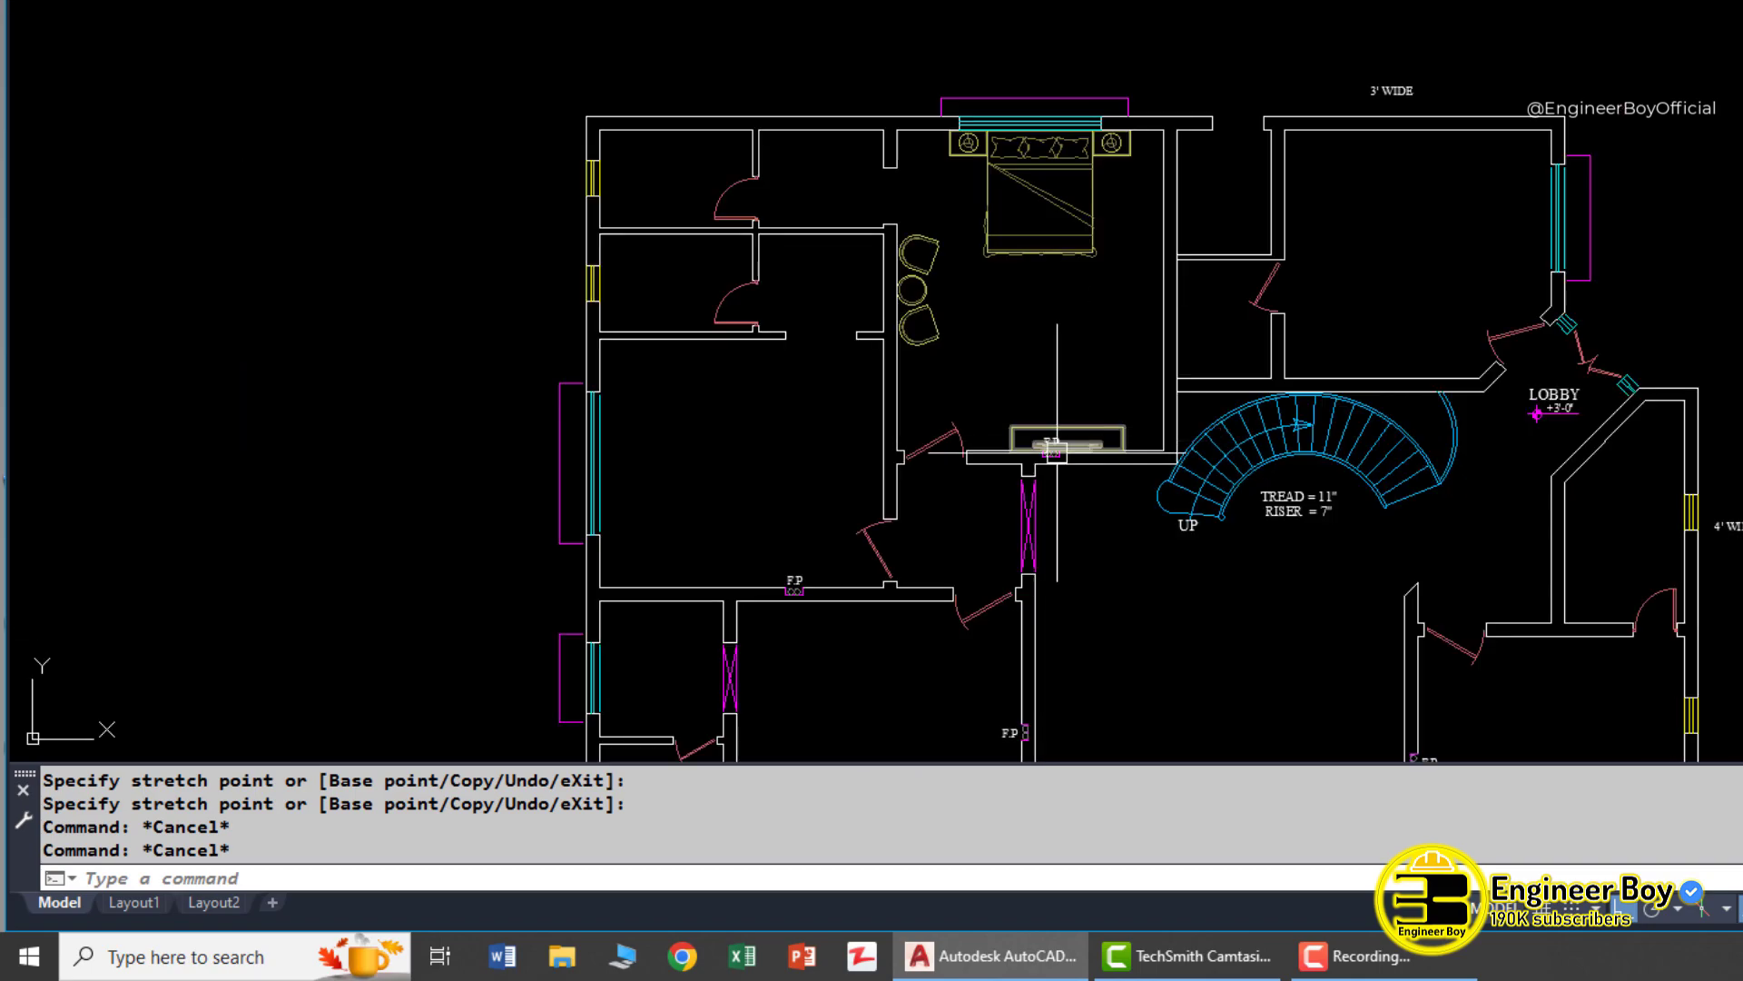
scroll(842, 522, "up", 3)
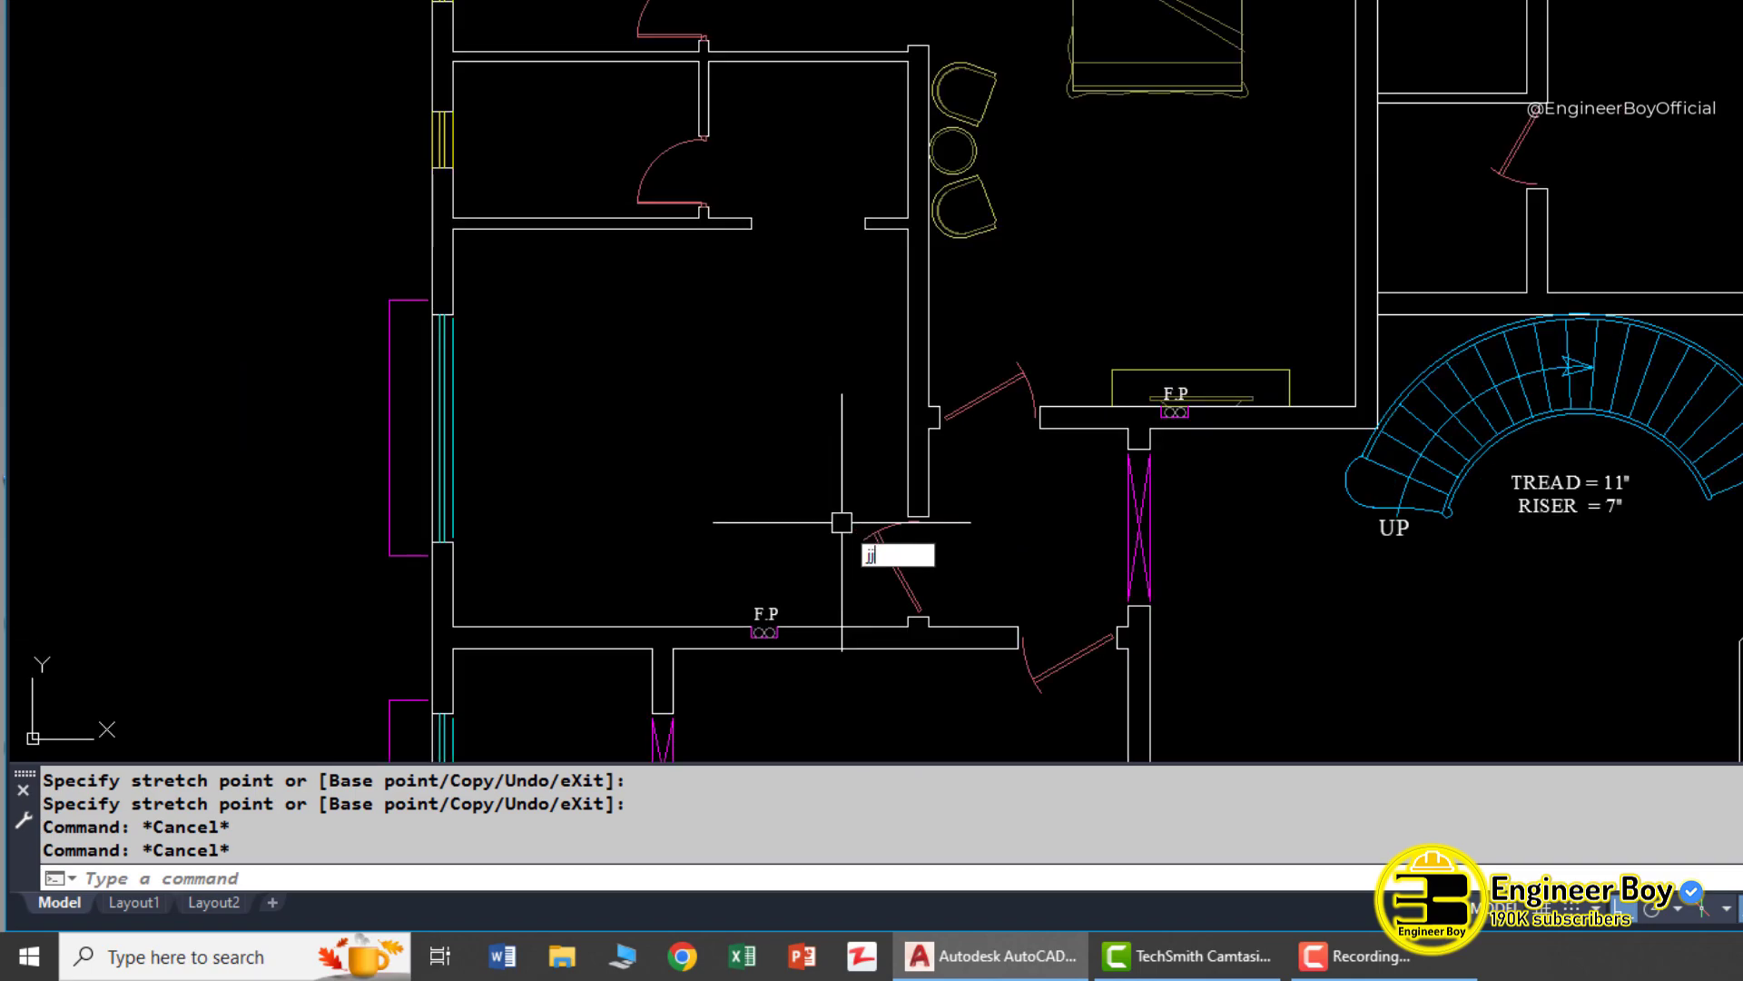
Choose the Living Room layout and mark the left room's two corners
key("Return")
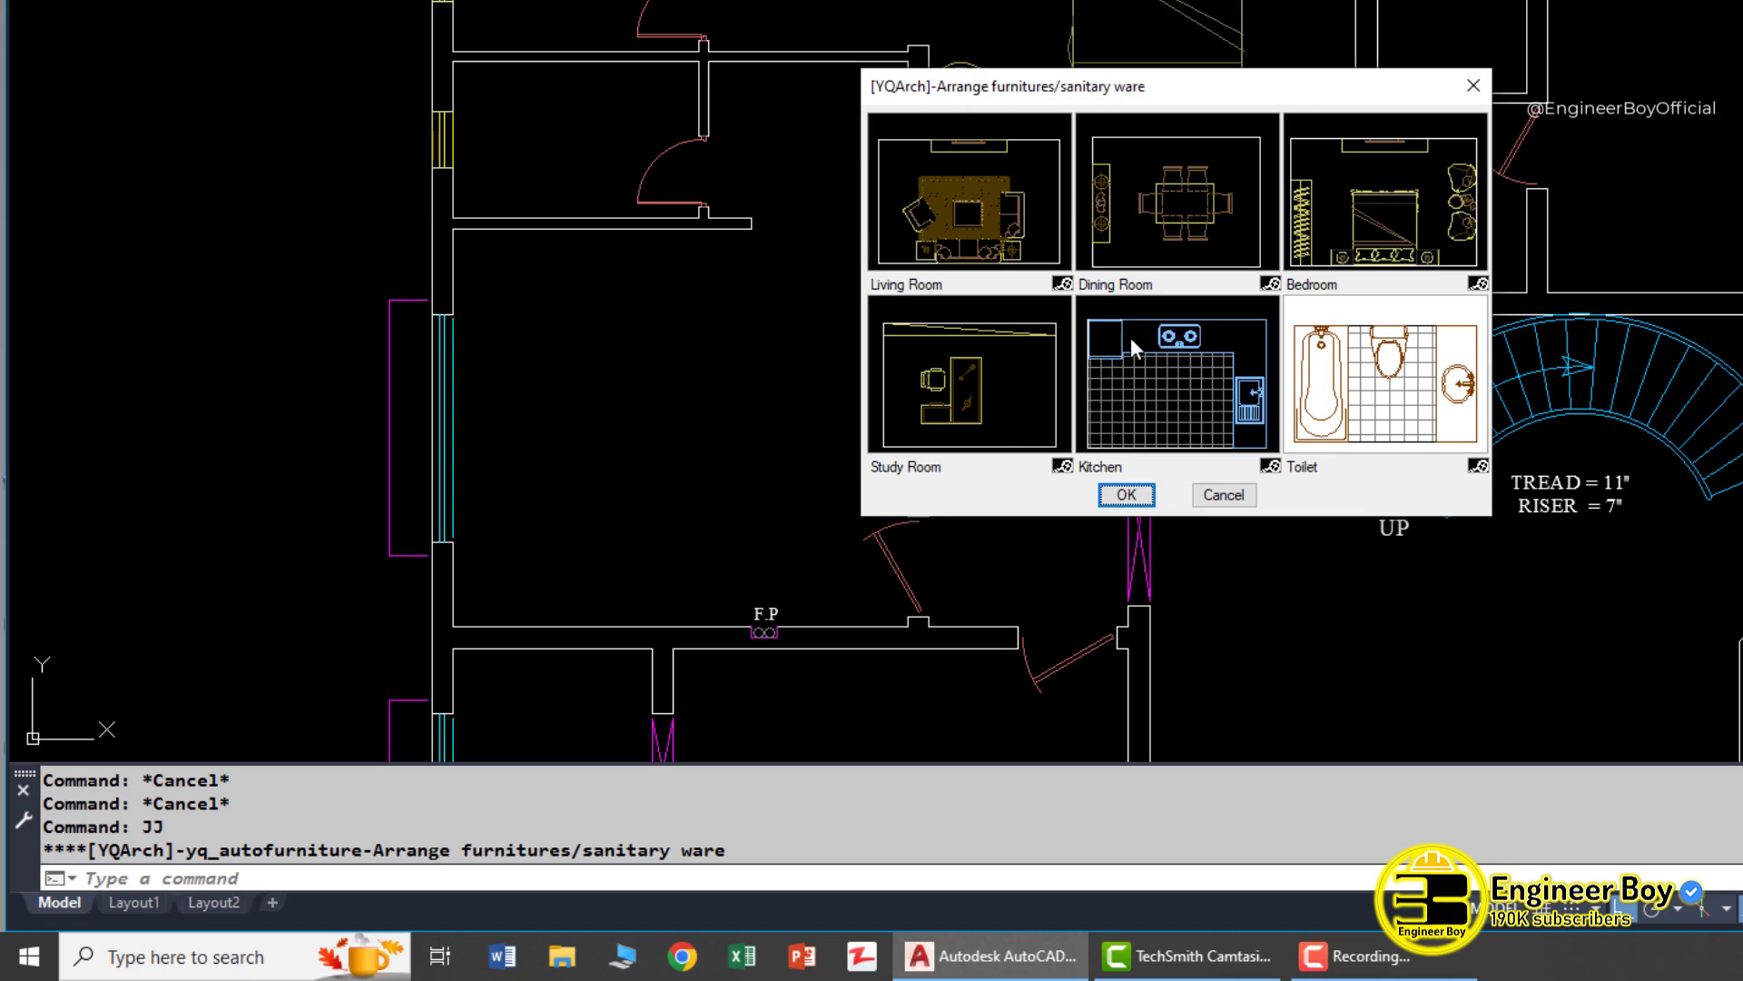
left_click(971, 206)
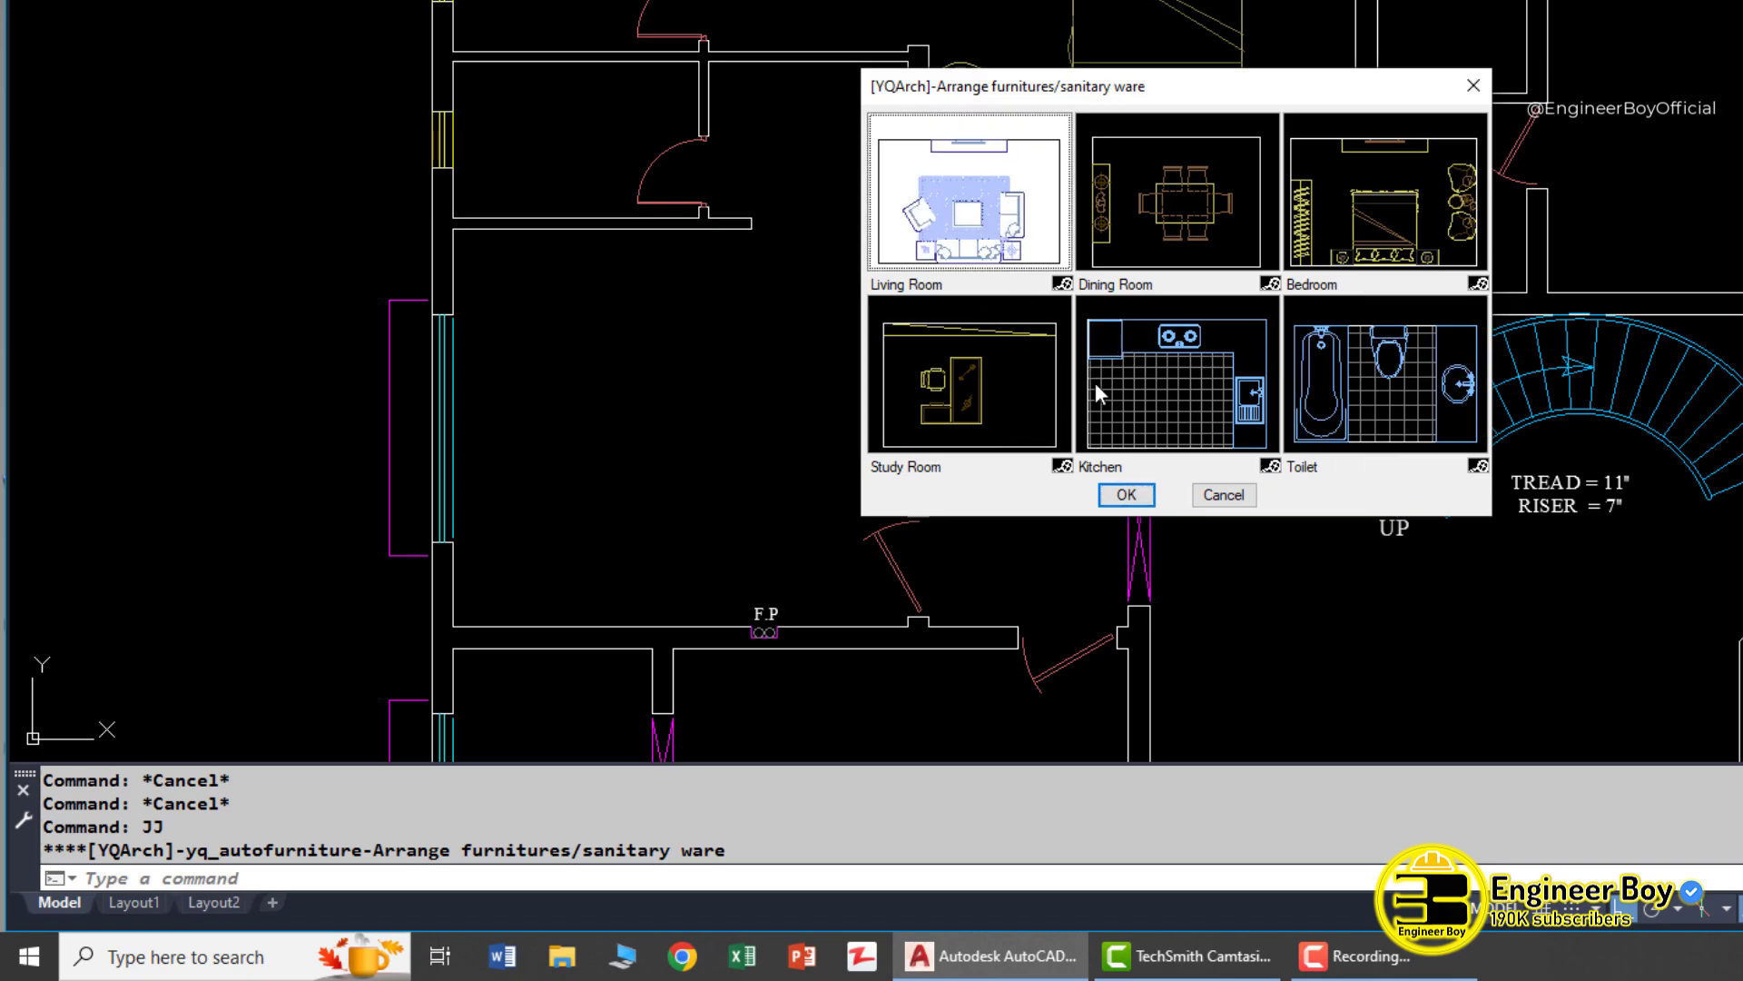
left_click(1135, 505)
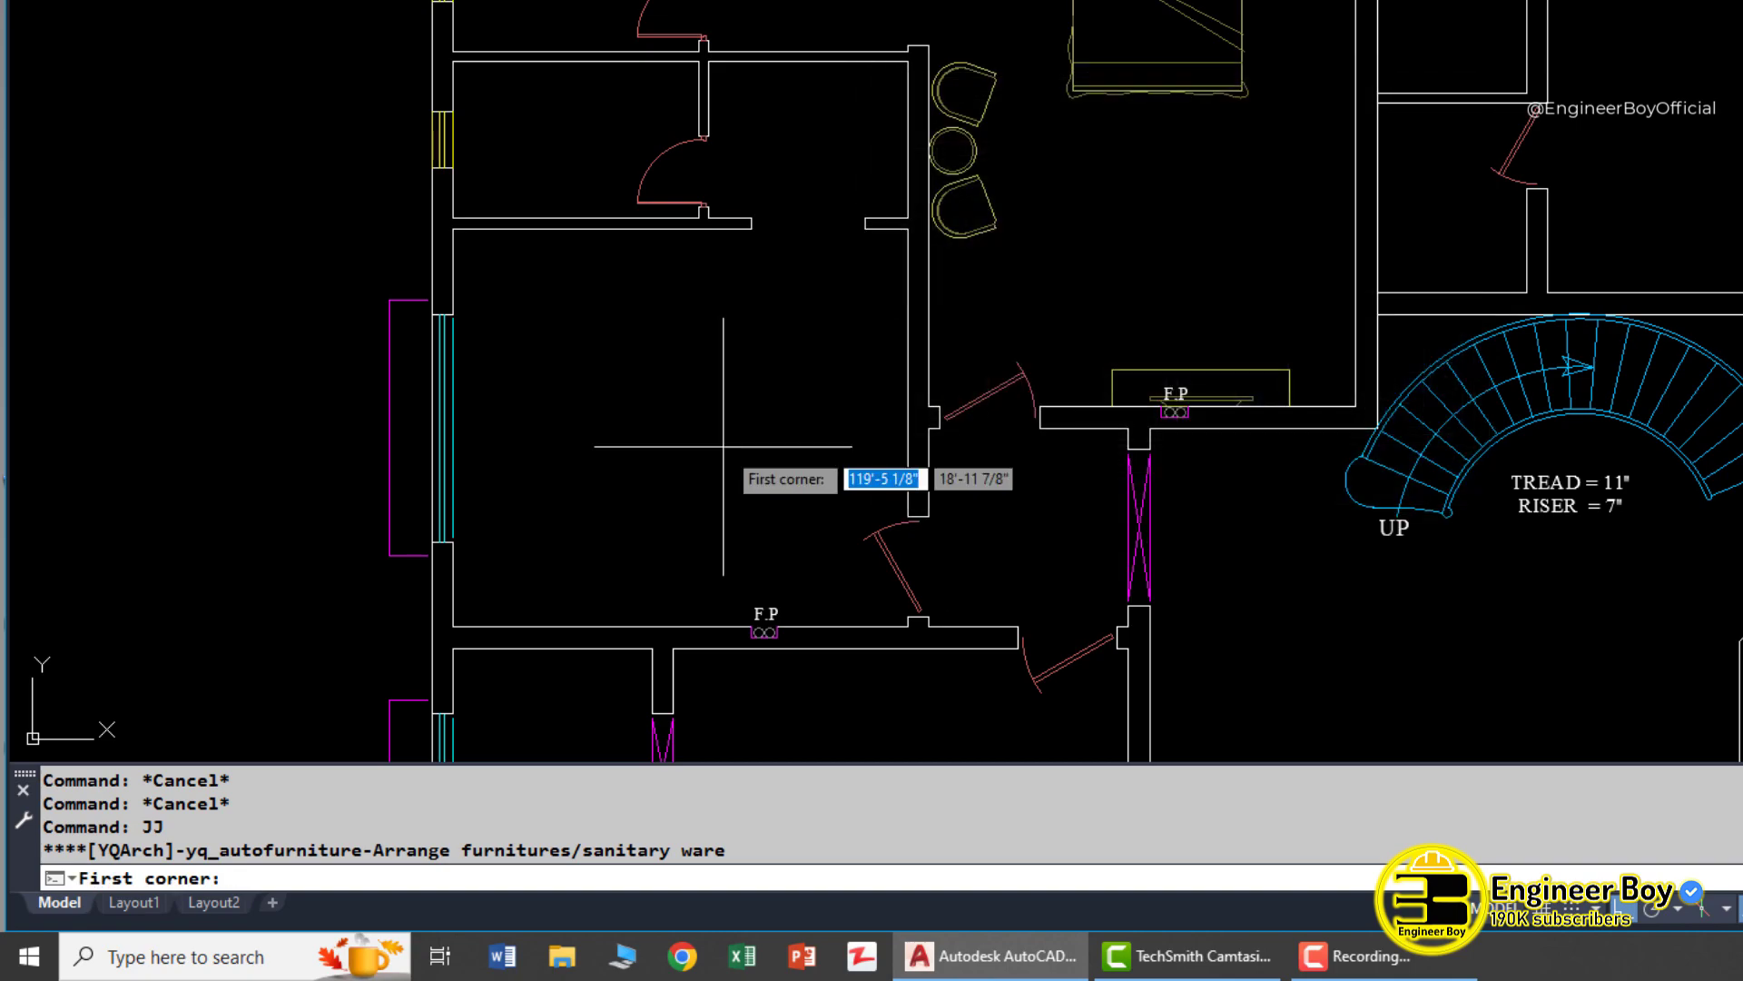
left_click(453, 230)
left_click(908, 625)
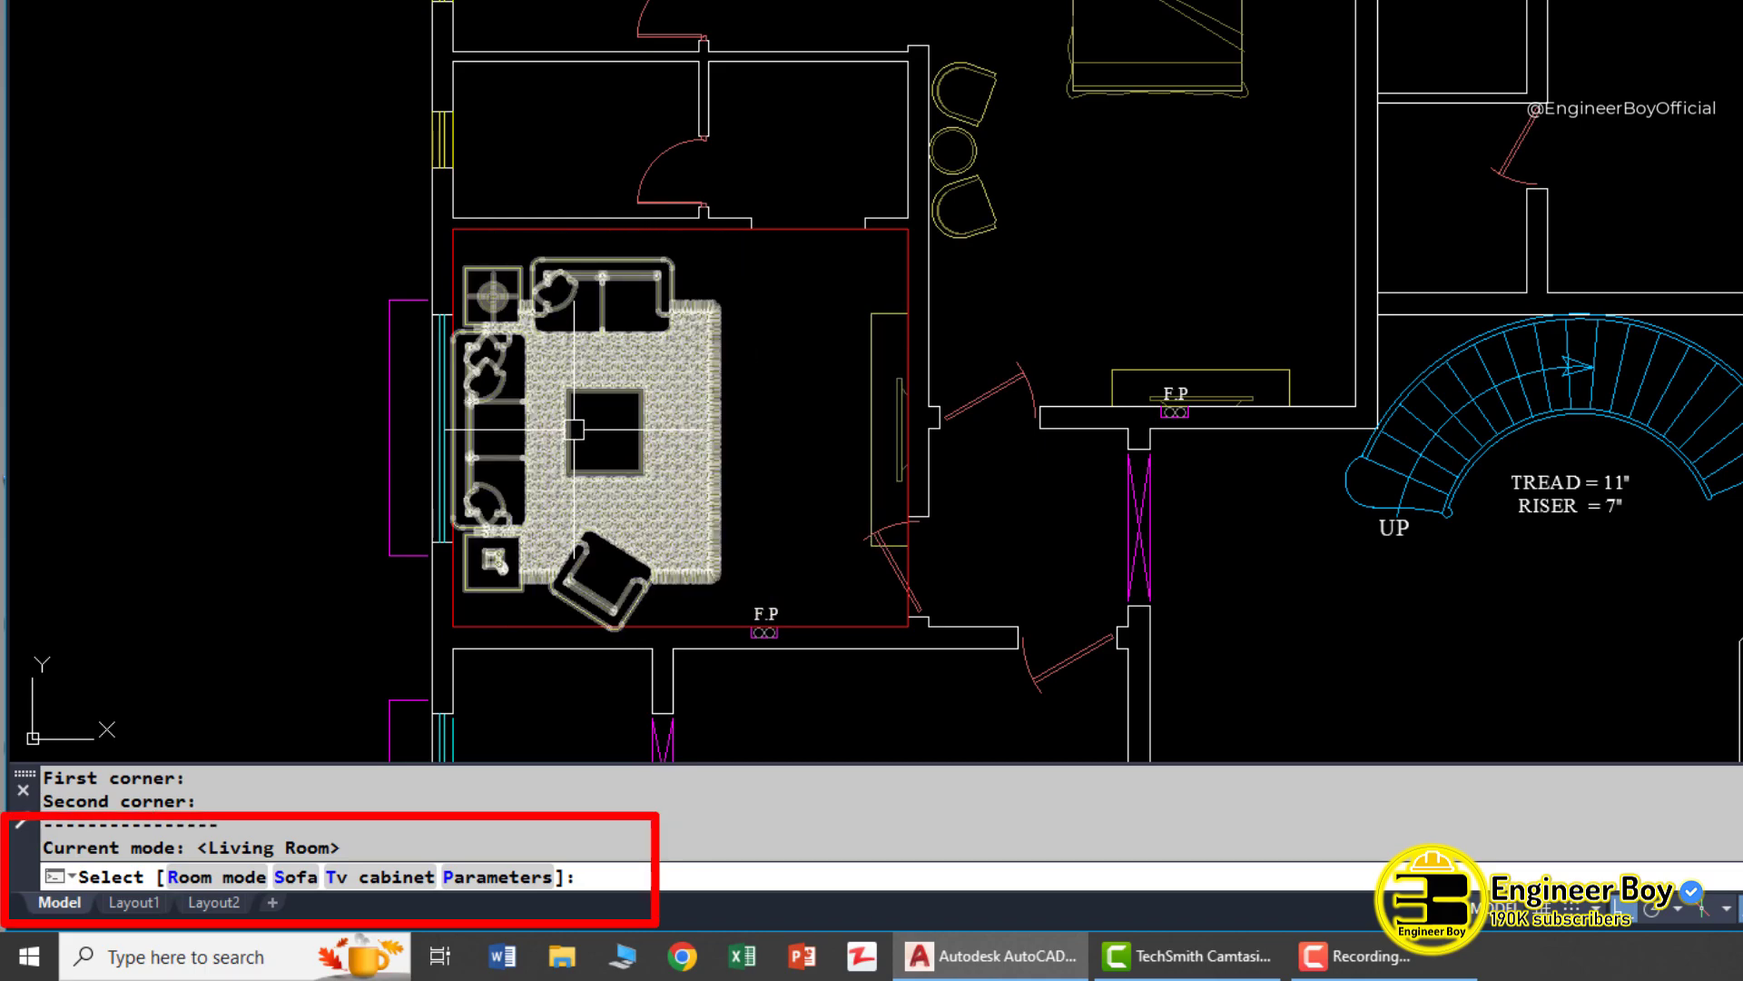
Cycle sofa arrangements and settle on the sofa set with square table and plant
left_click(574, 430)
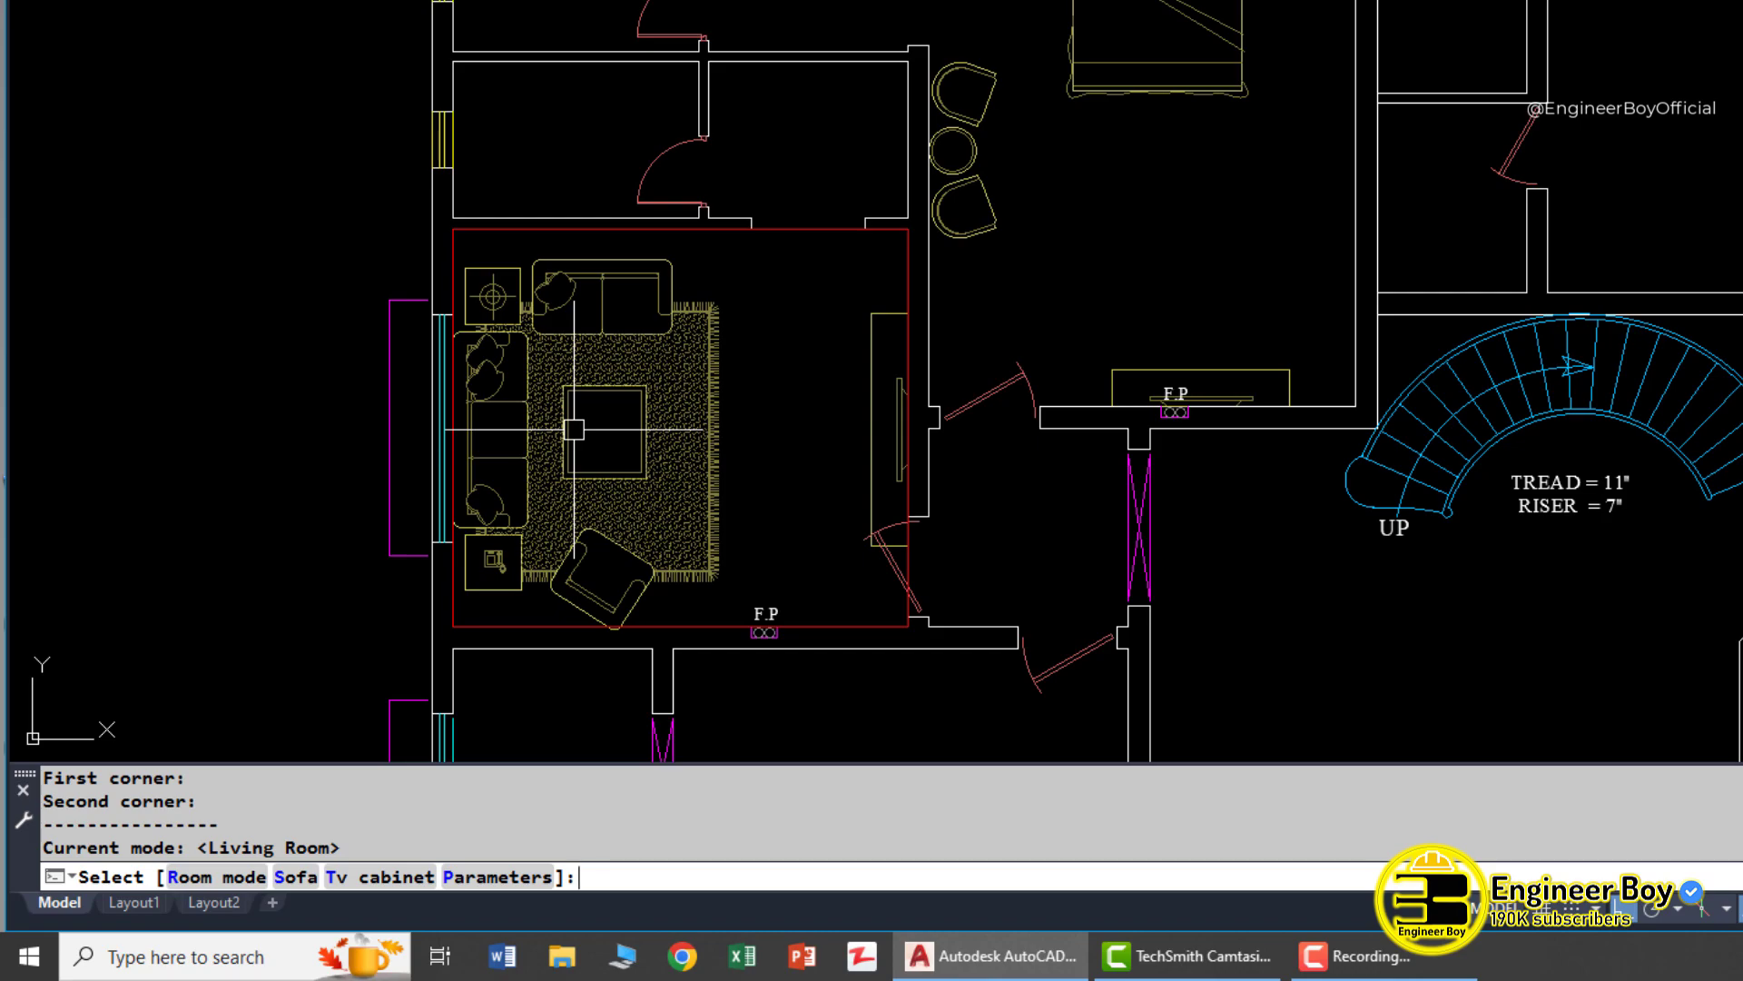
left_click(574, 429)
left_click(574, 430)
left_click(574, 430)
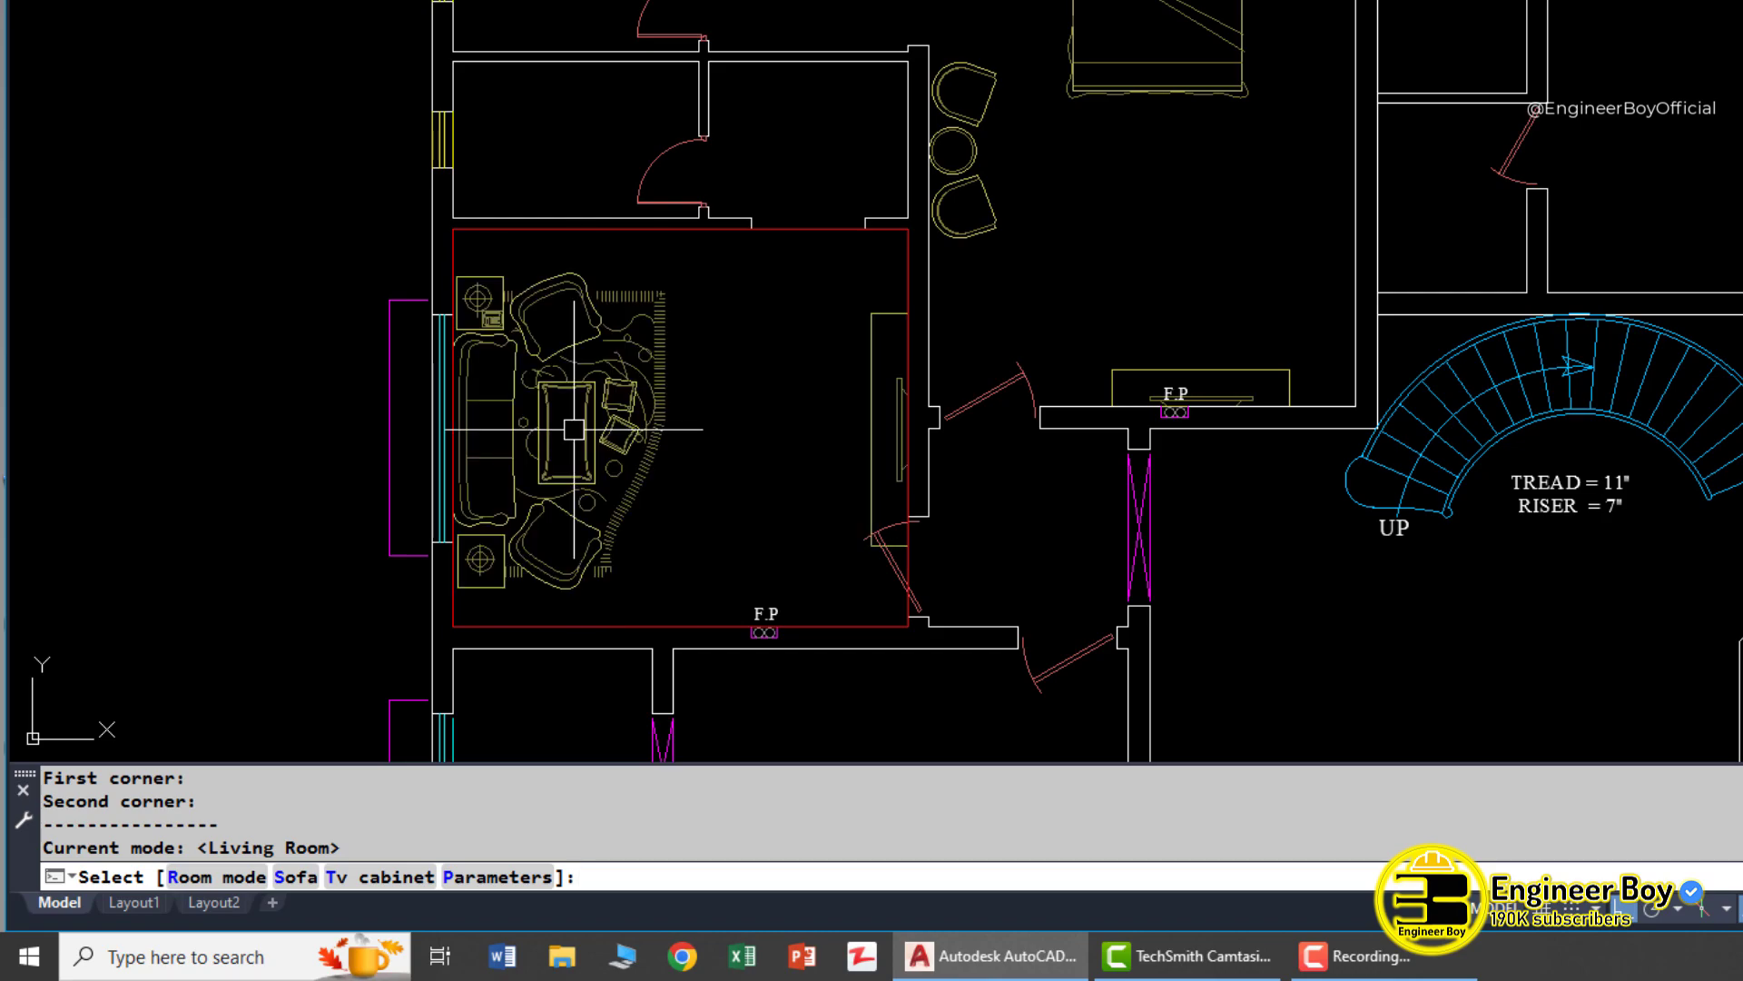
left_click(574, 429)
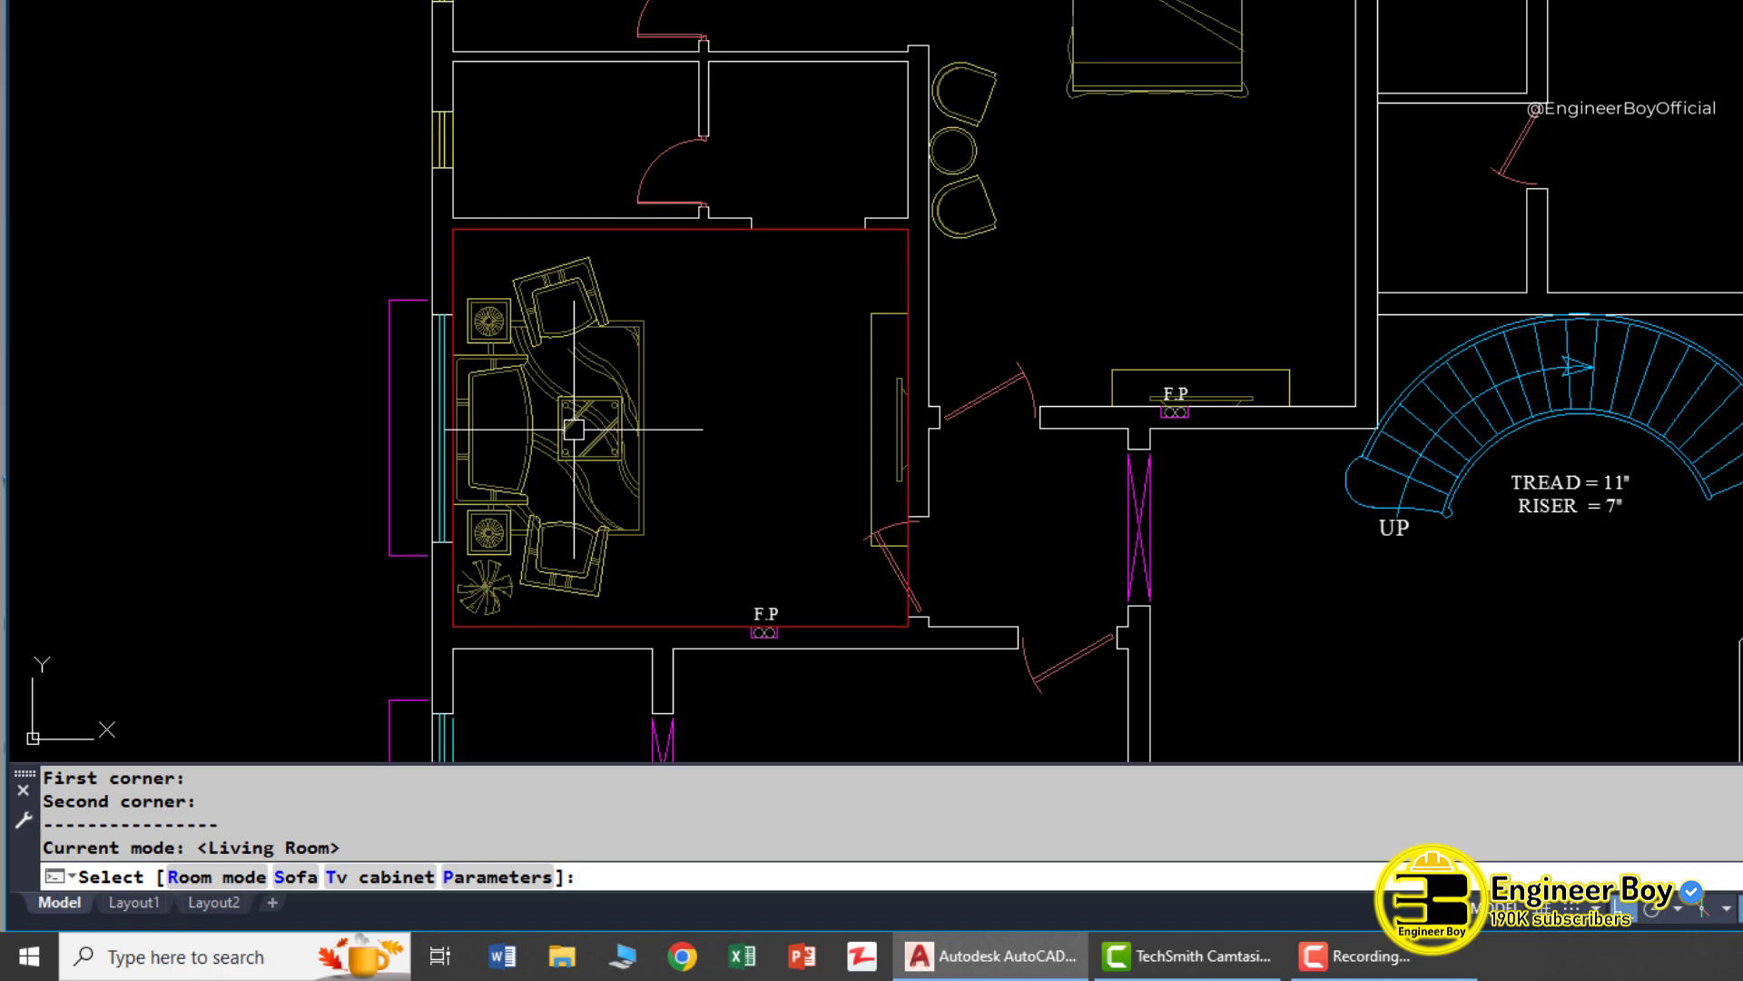
key("Return")
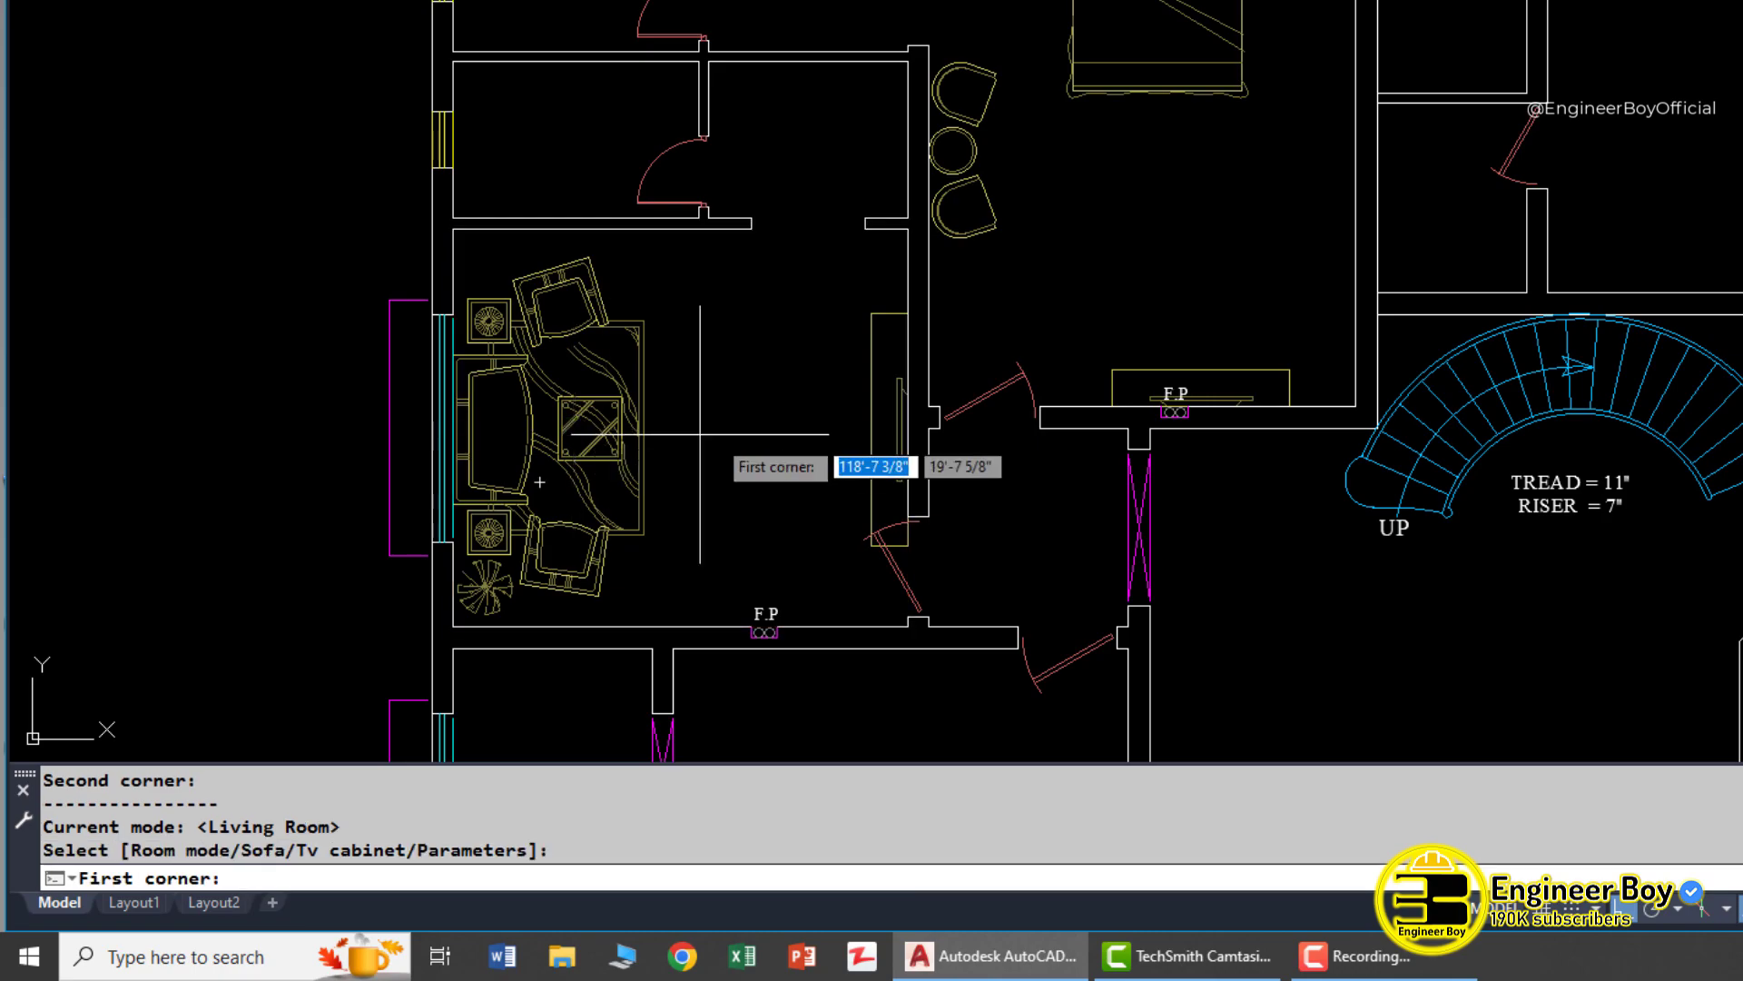
key("Escape")
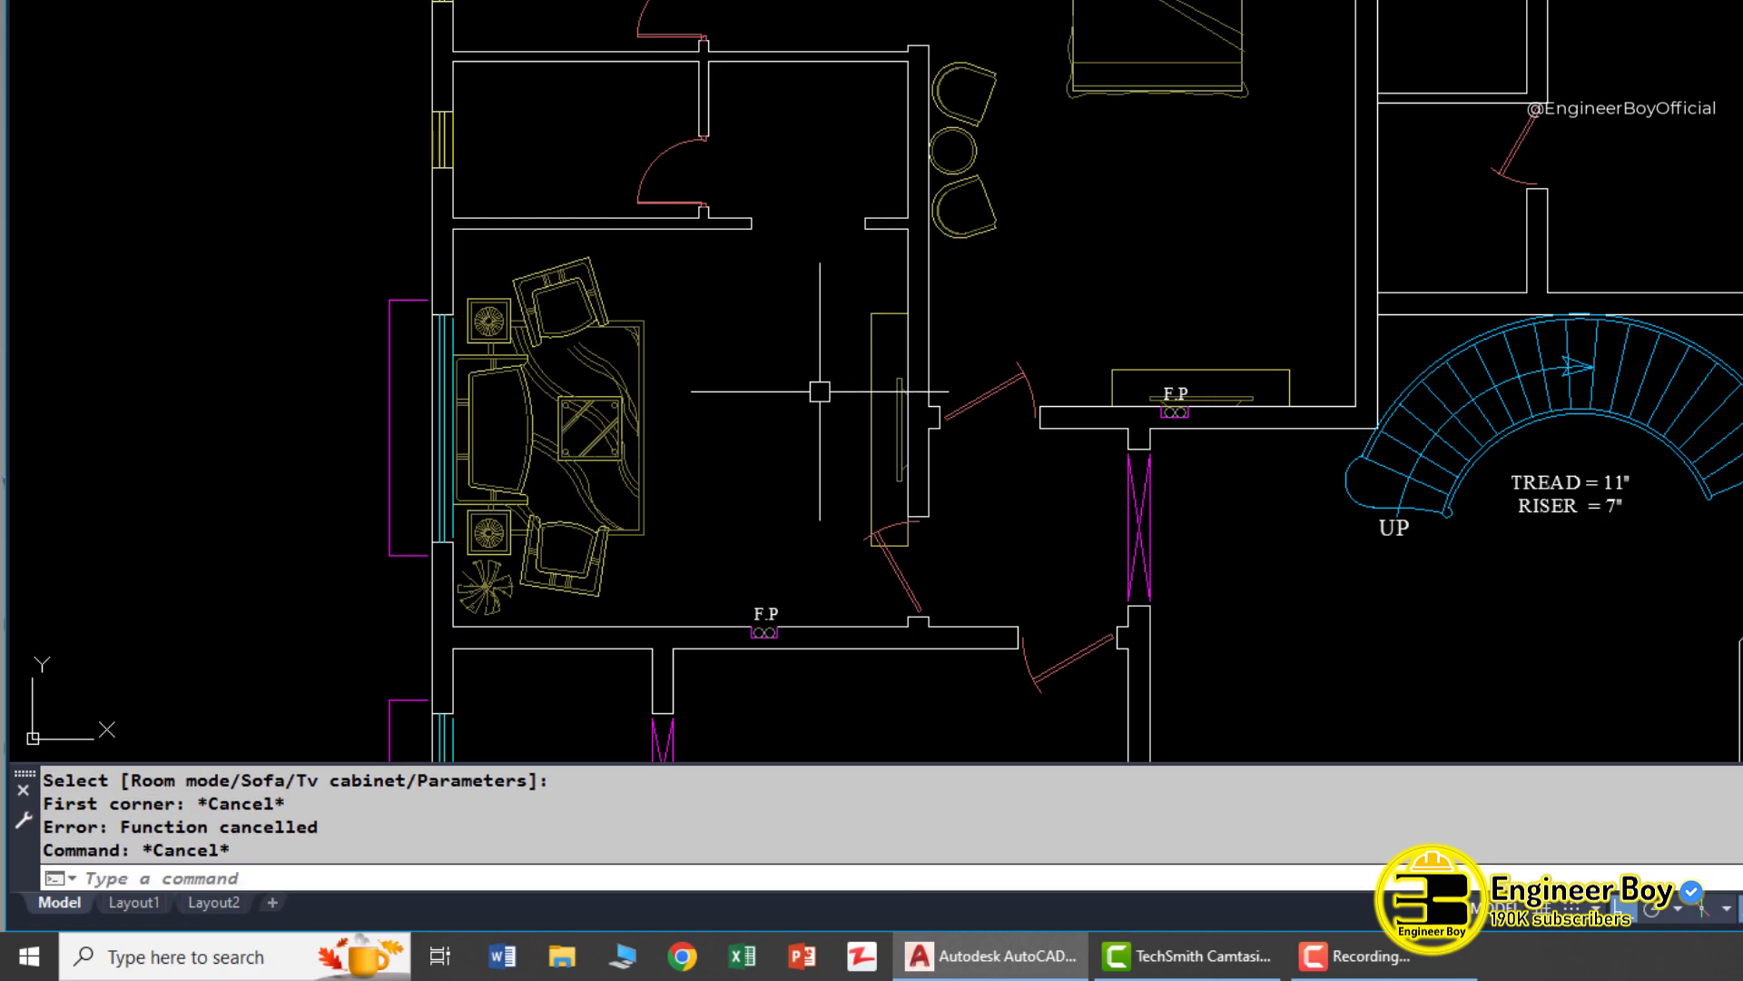
Grip-stretch the TV cabinet's end to make it shorter
left_click(869, 414)
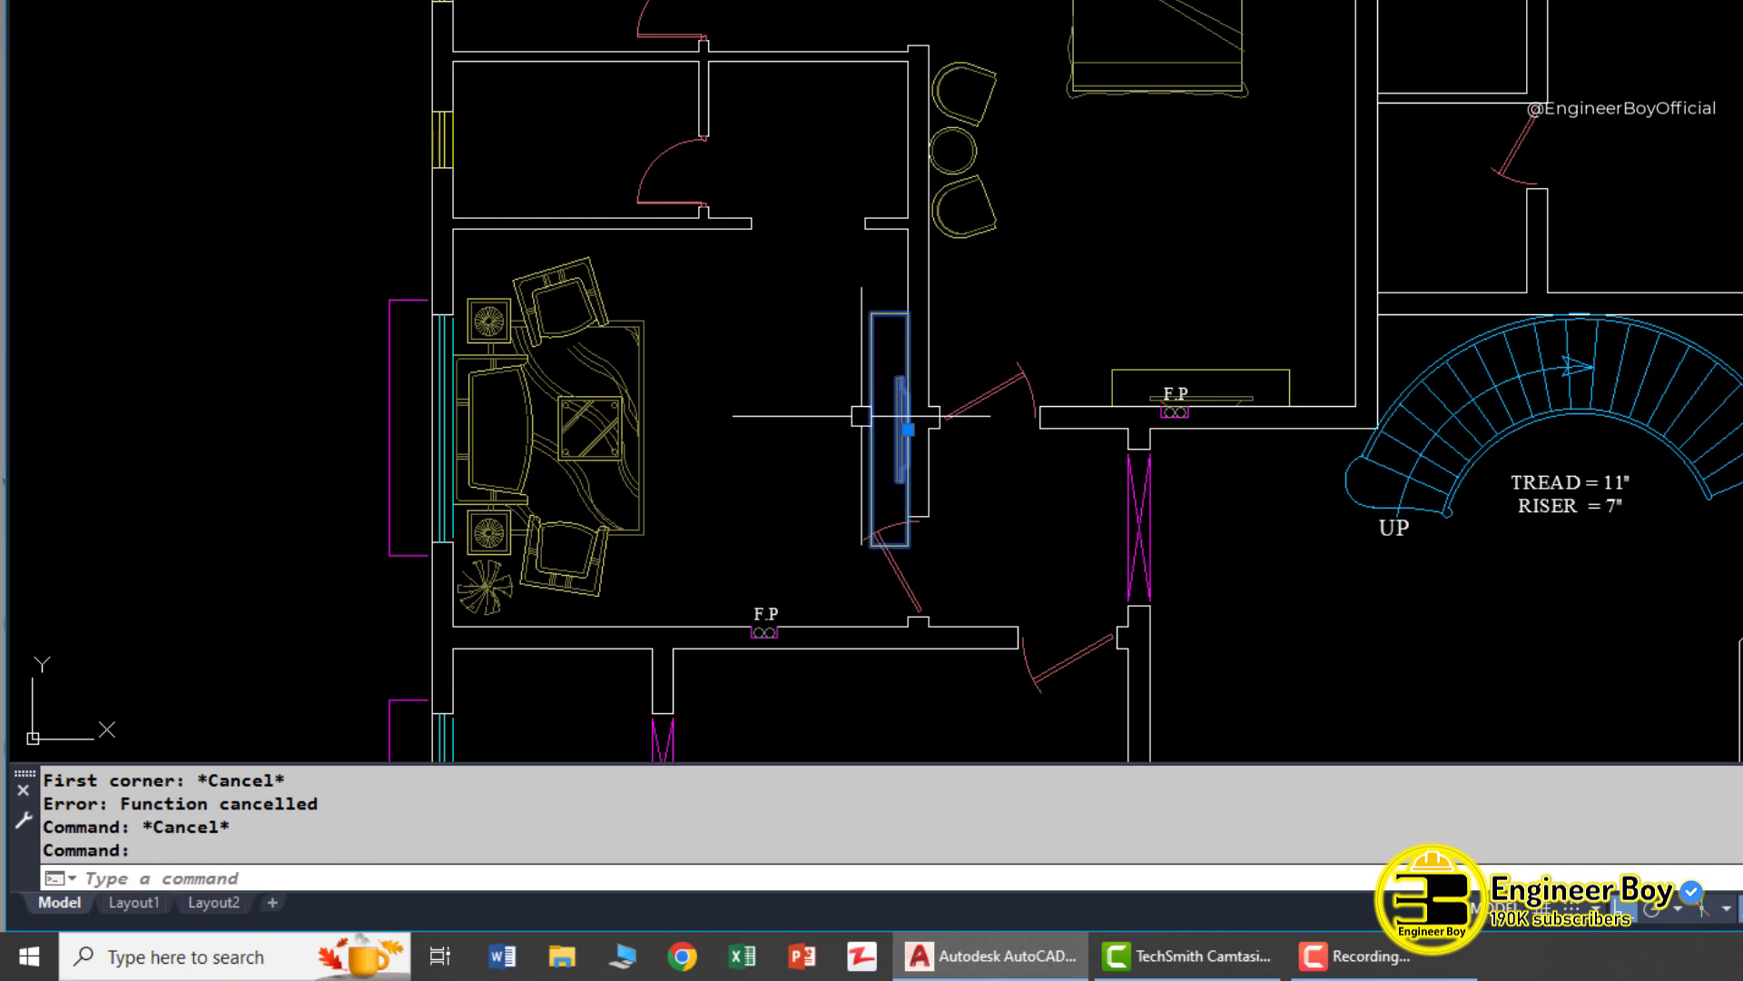
left_click(908, 429)
scroll(904, 391, "up", 5)
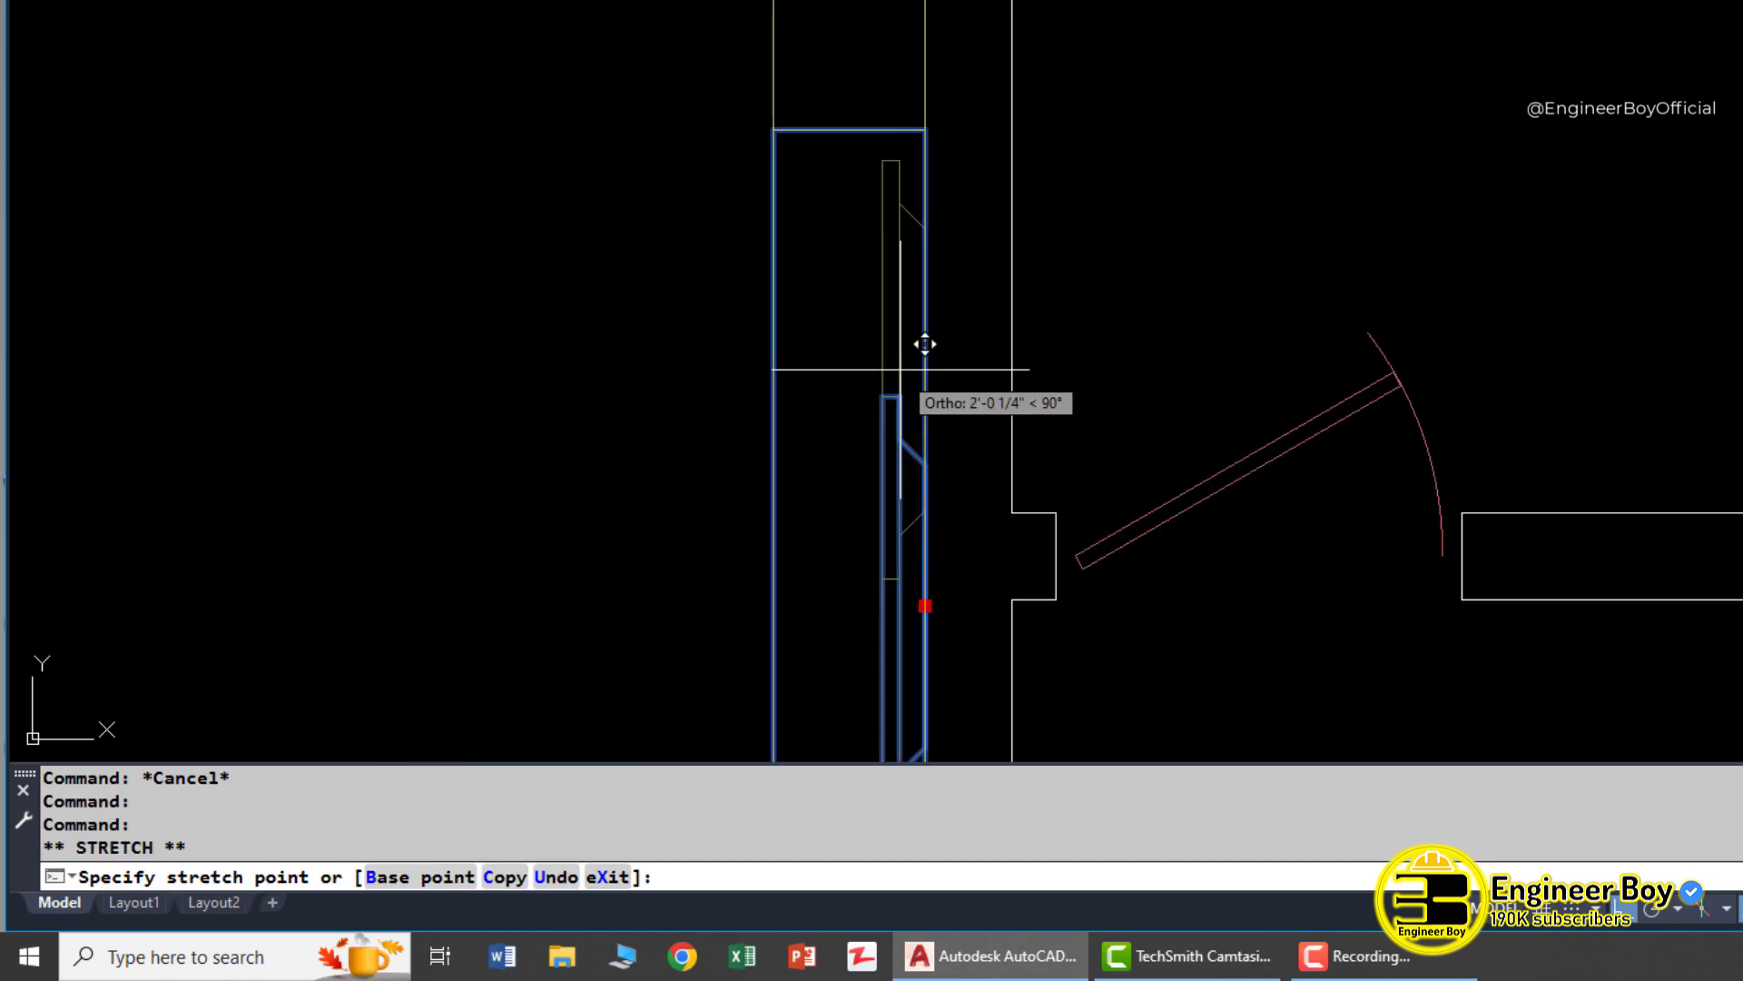
left_click(925, 390)
scroll(990, 434, "down", 5)
key("Escape")
key("Escape")
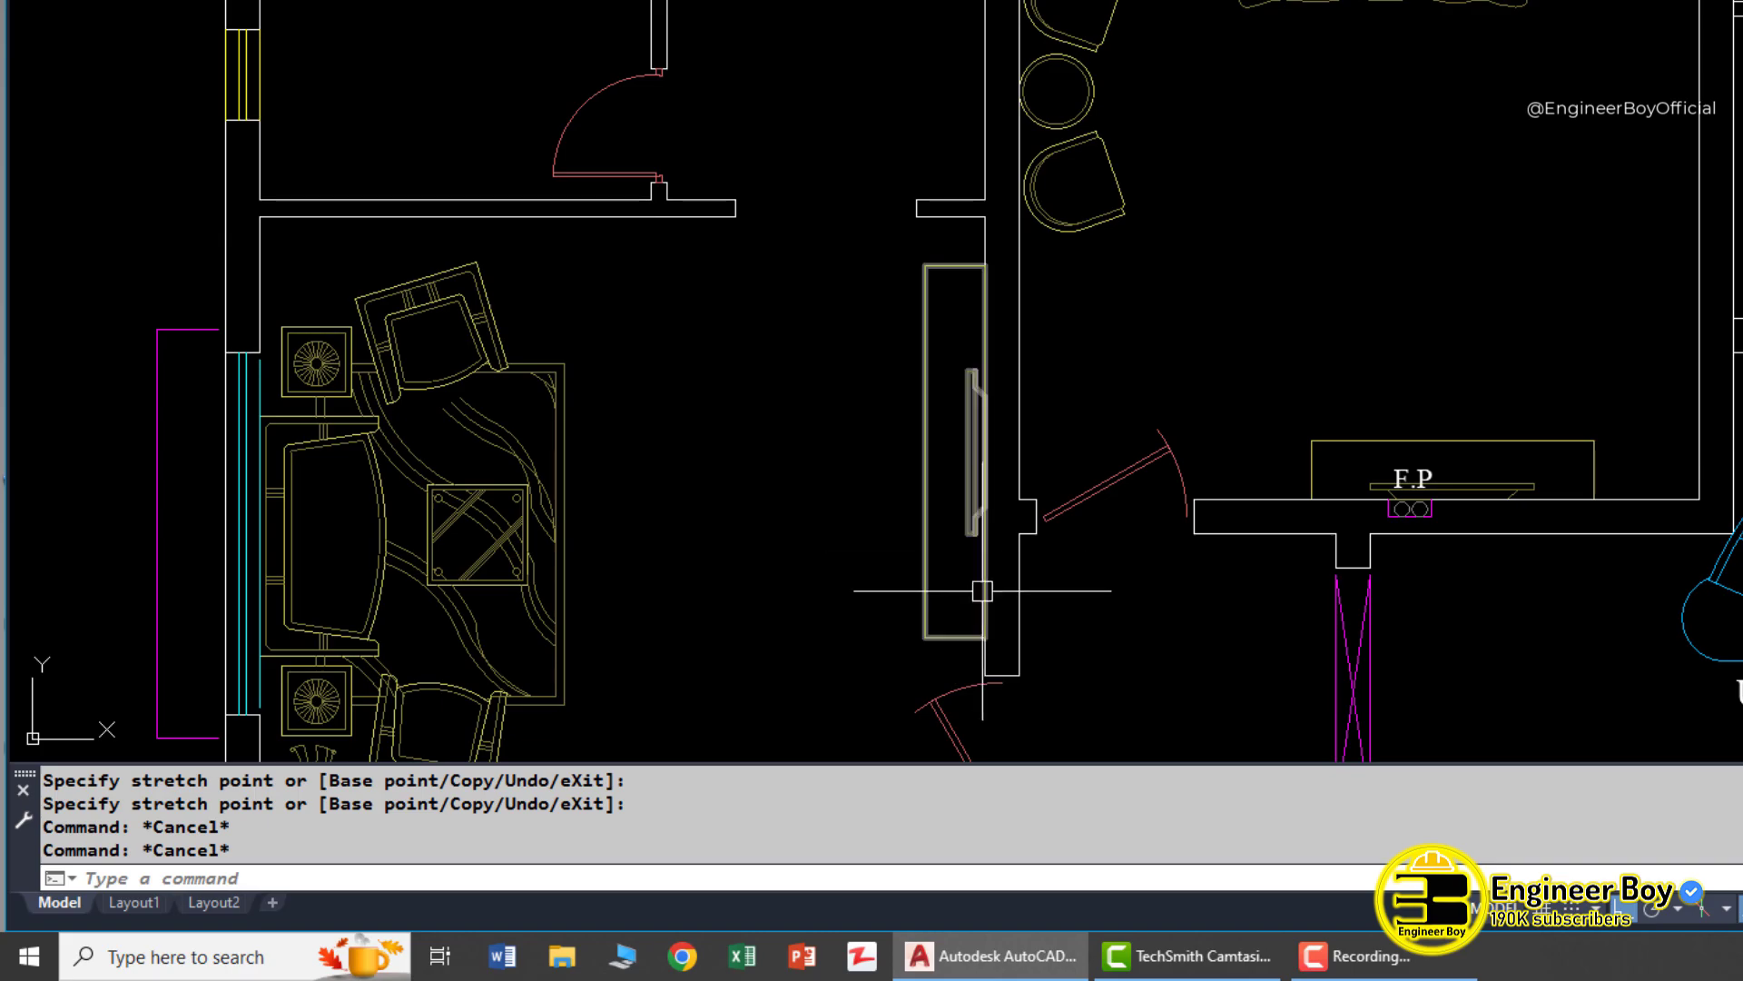
middle_click_drag(965, 525, 911, 392)
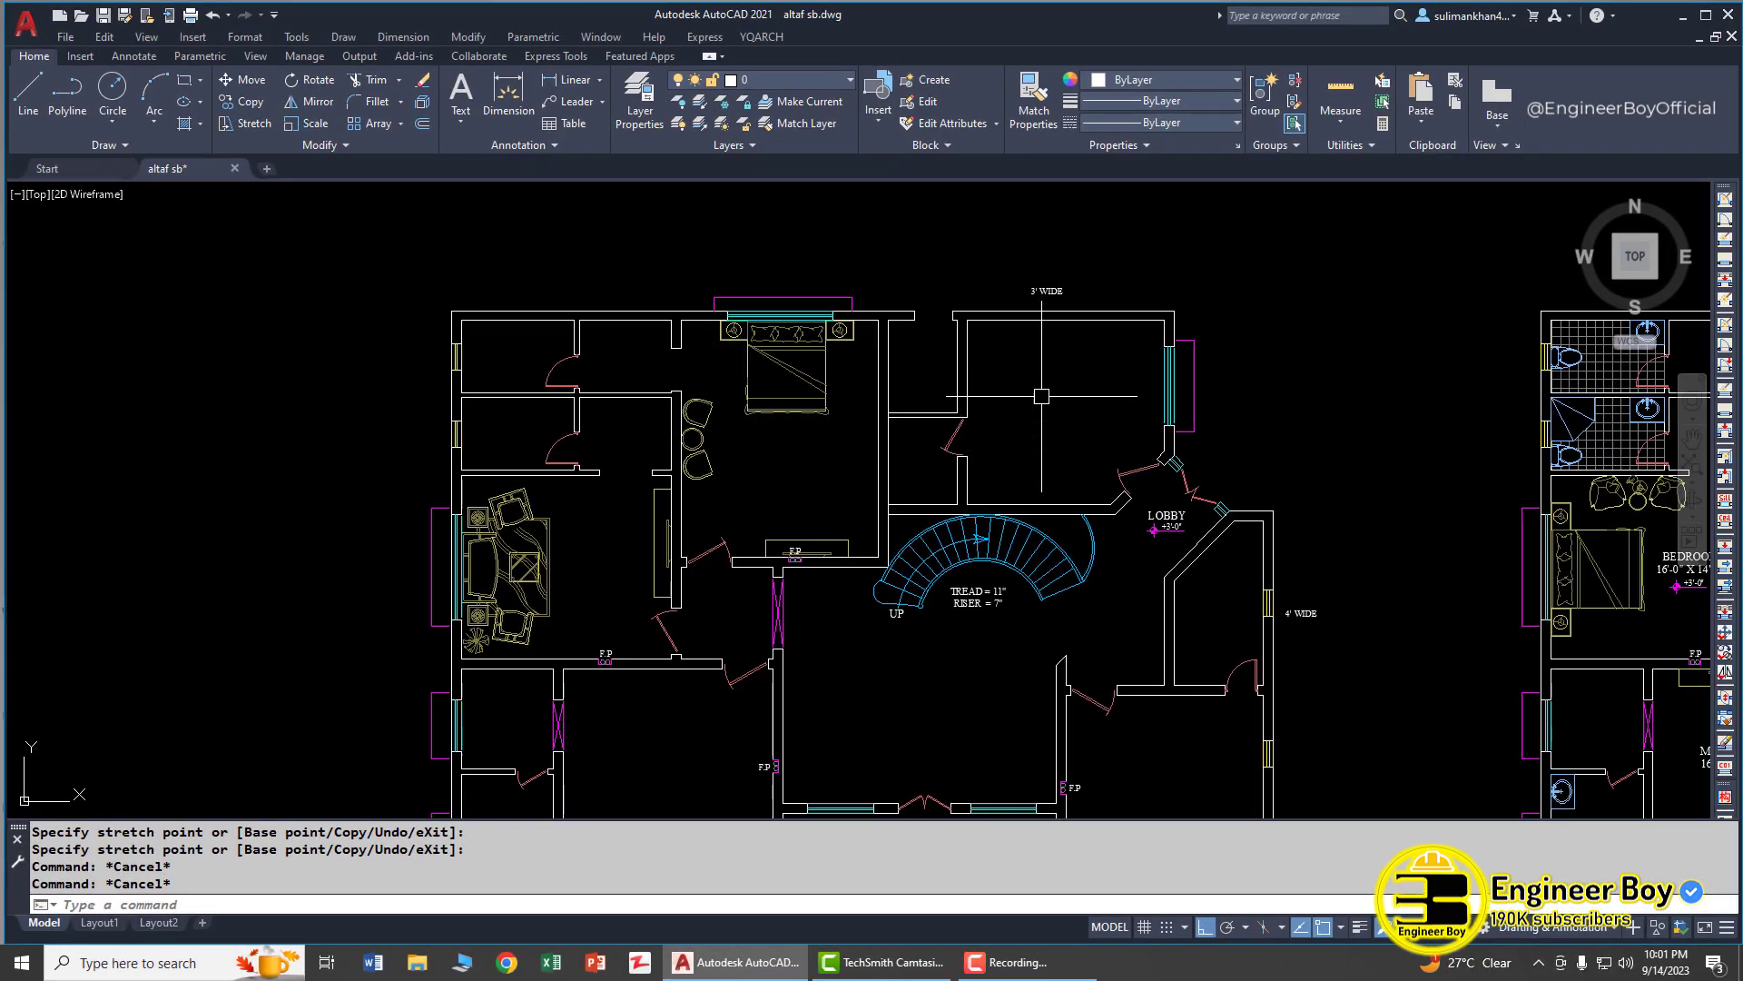
Choose the Kitchen layout and mark the kitchen room's two corners
scroll(852, 420, "up", 5)
middle_click_drag(852, 420, 820, 423)
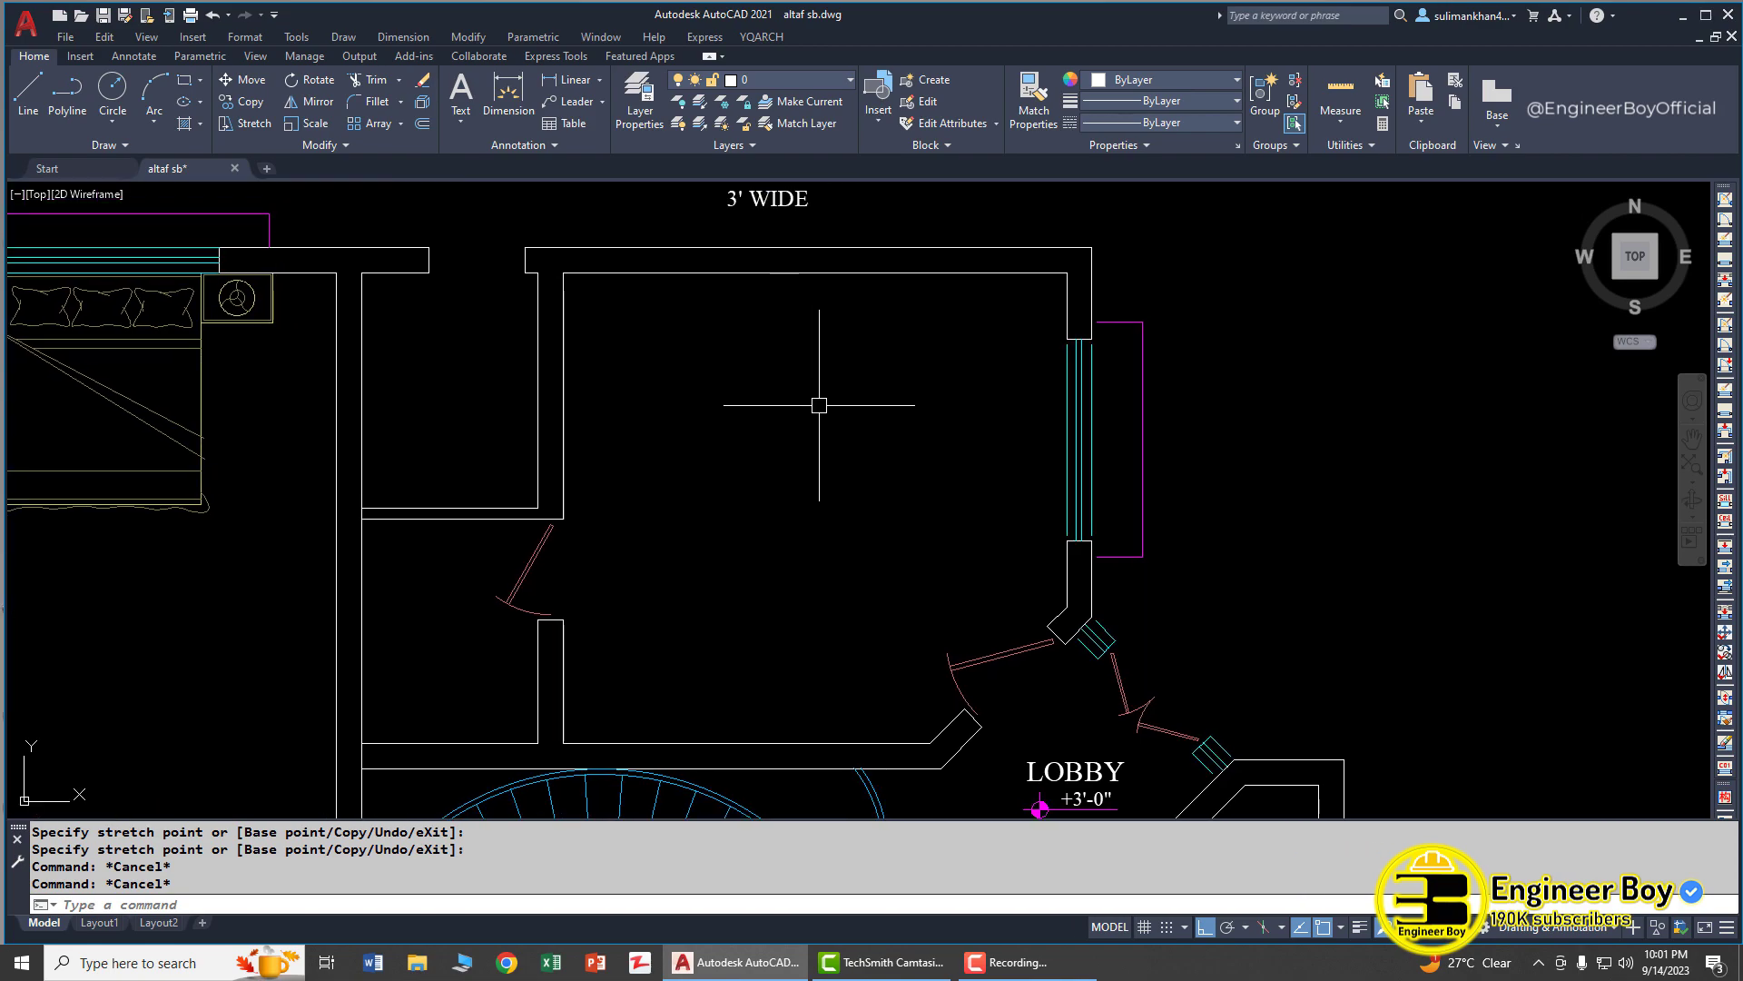
key("Escape")
key("Return")
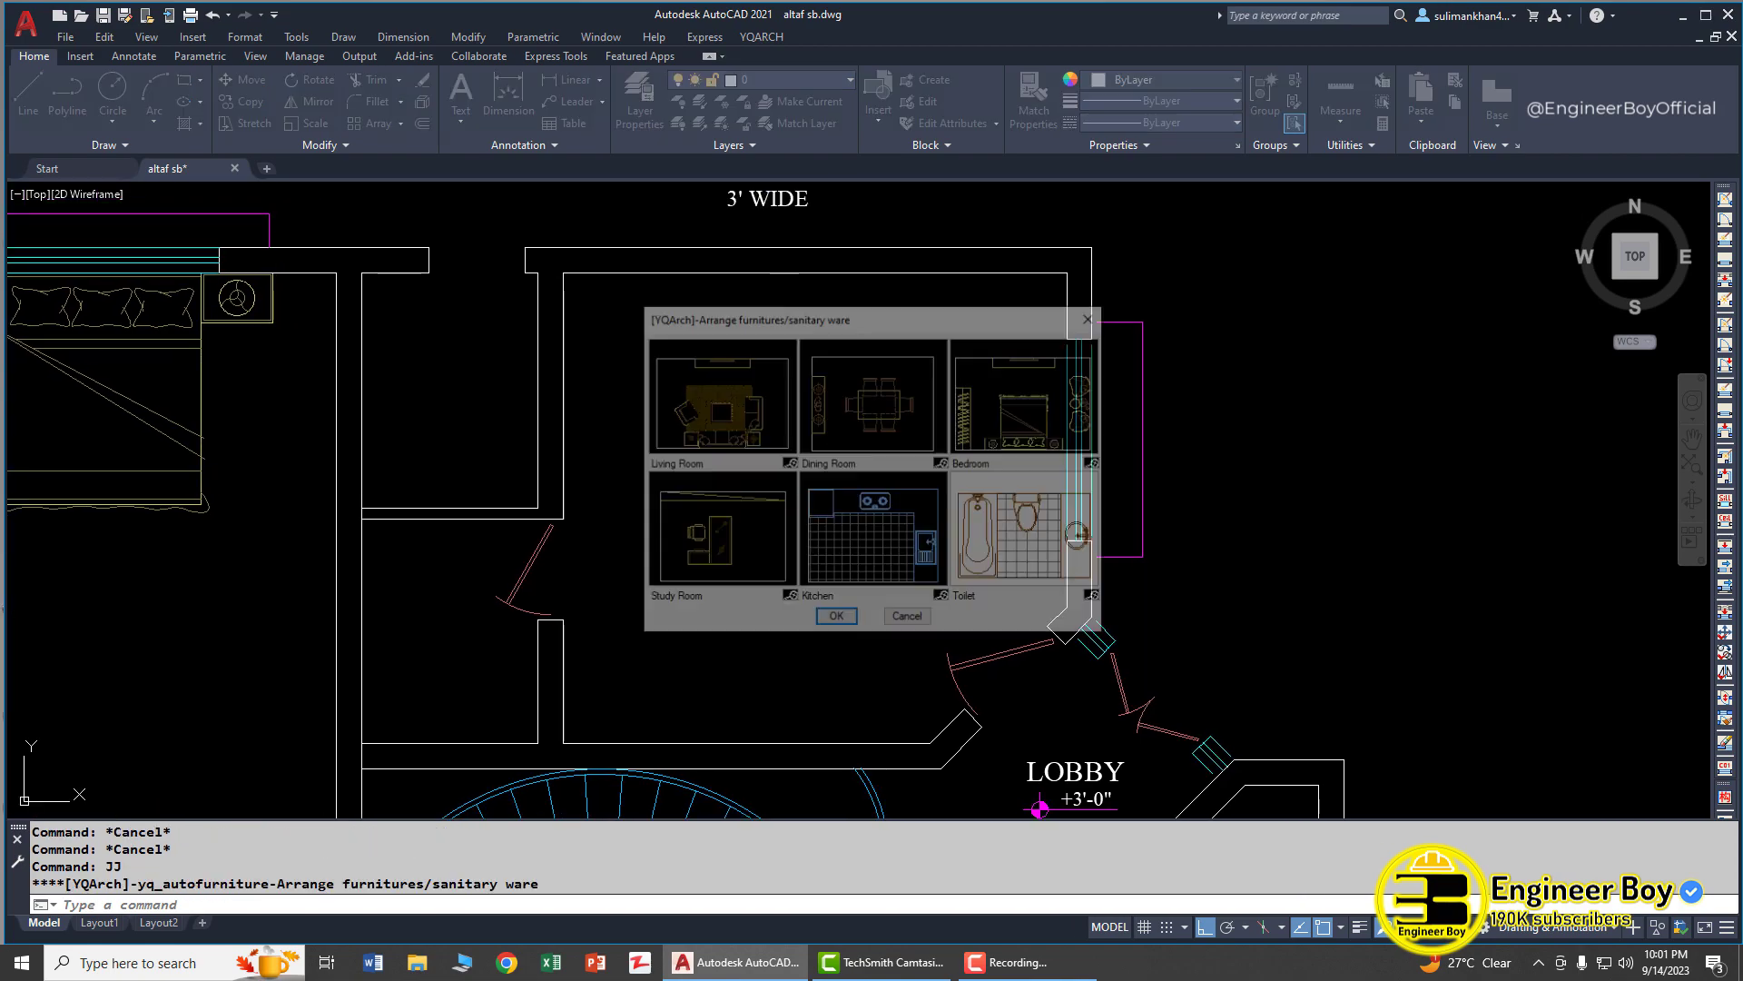
left_click(865, 557)
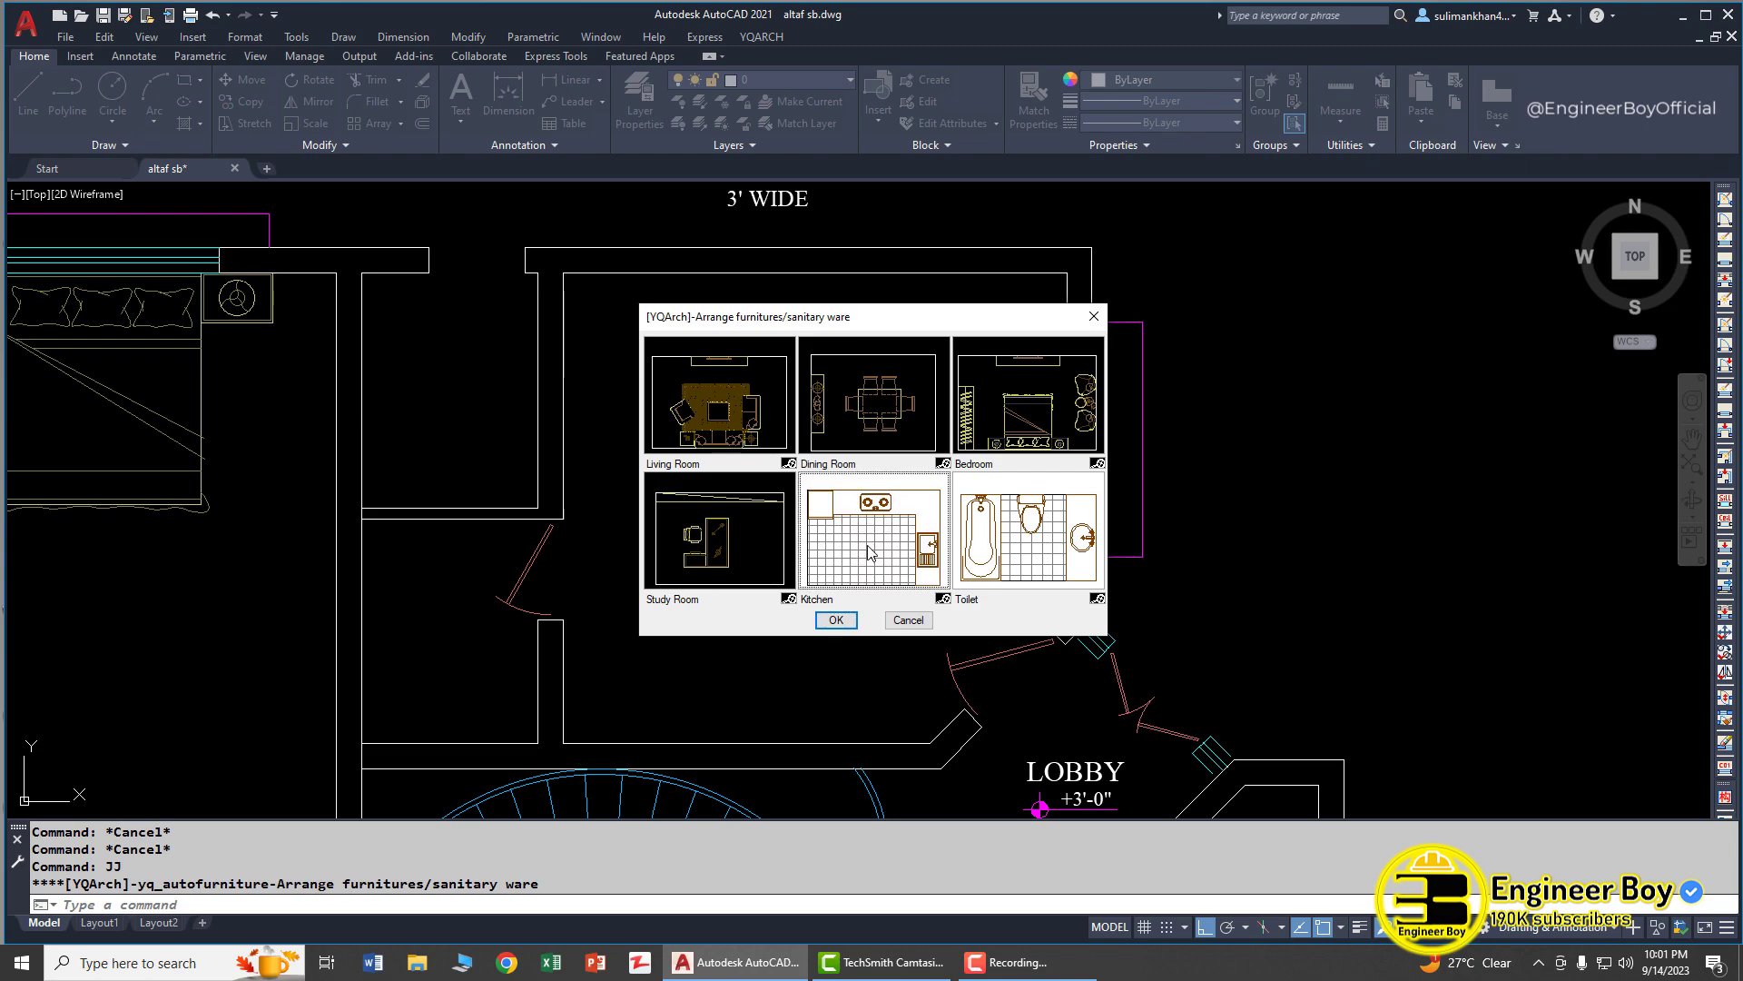
left_click(836, 621)
left_click(563, 272)
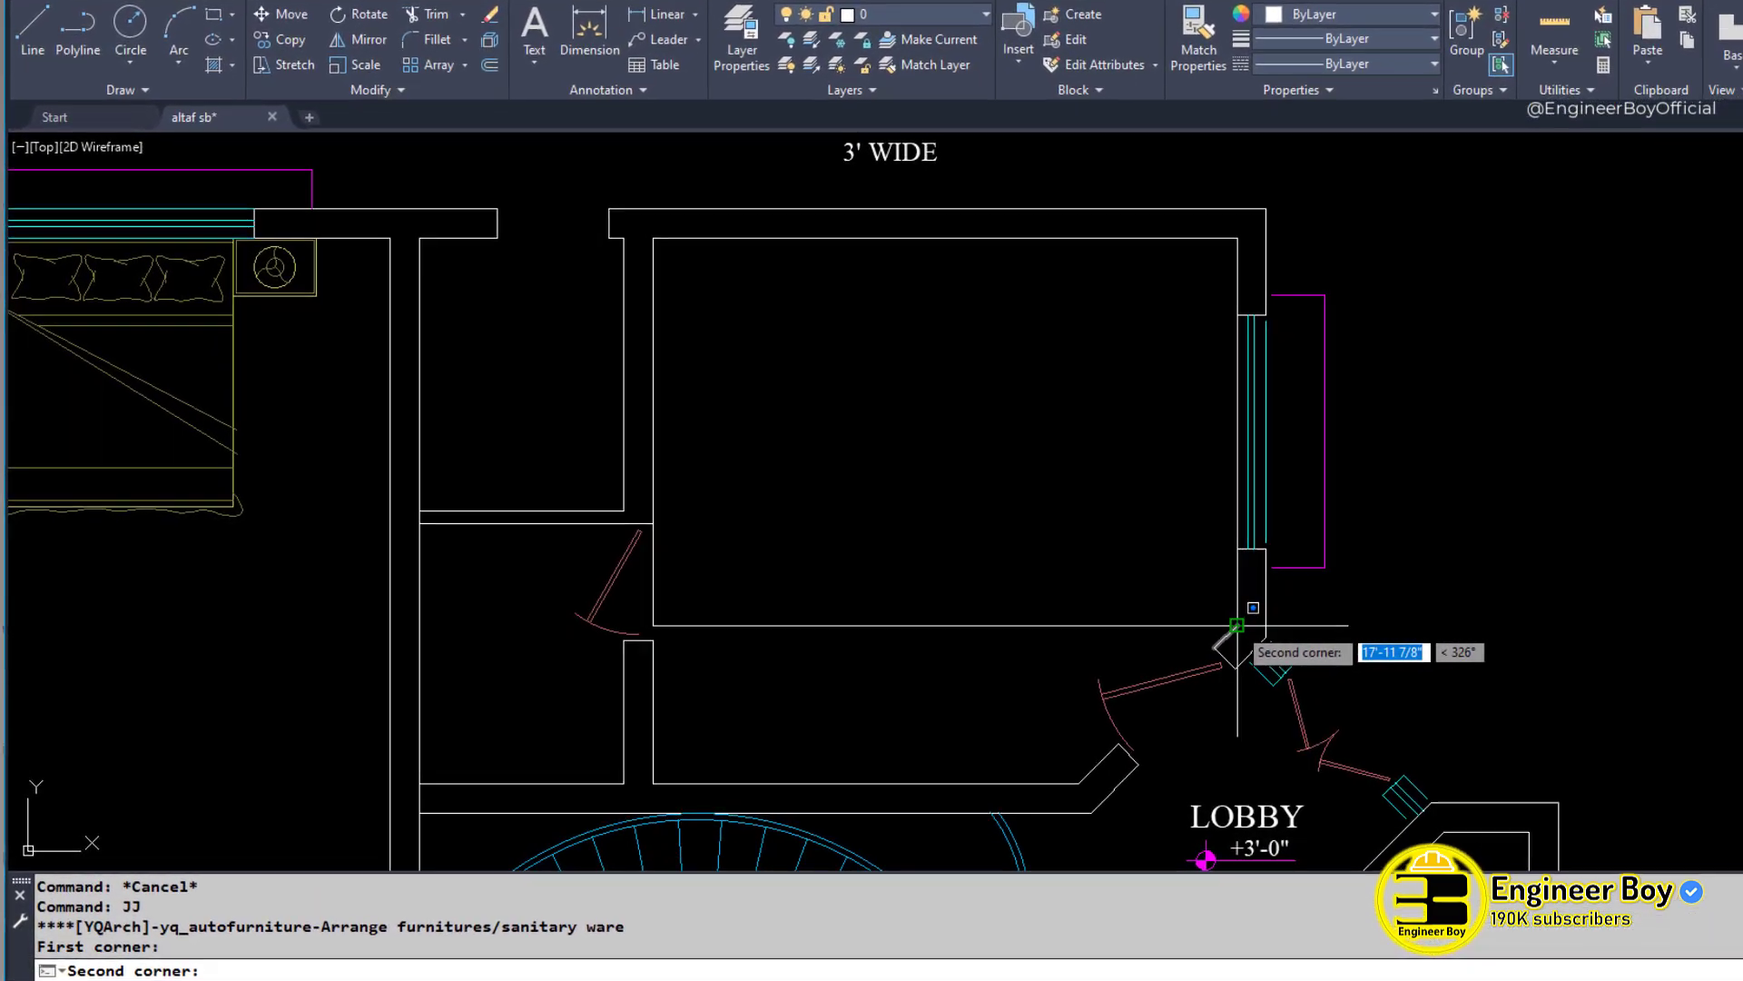
left_click(1236, 625)
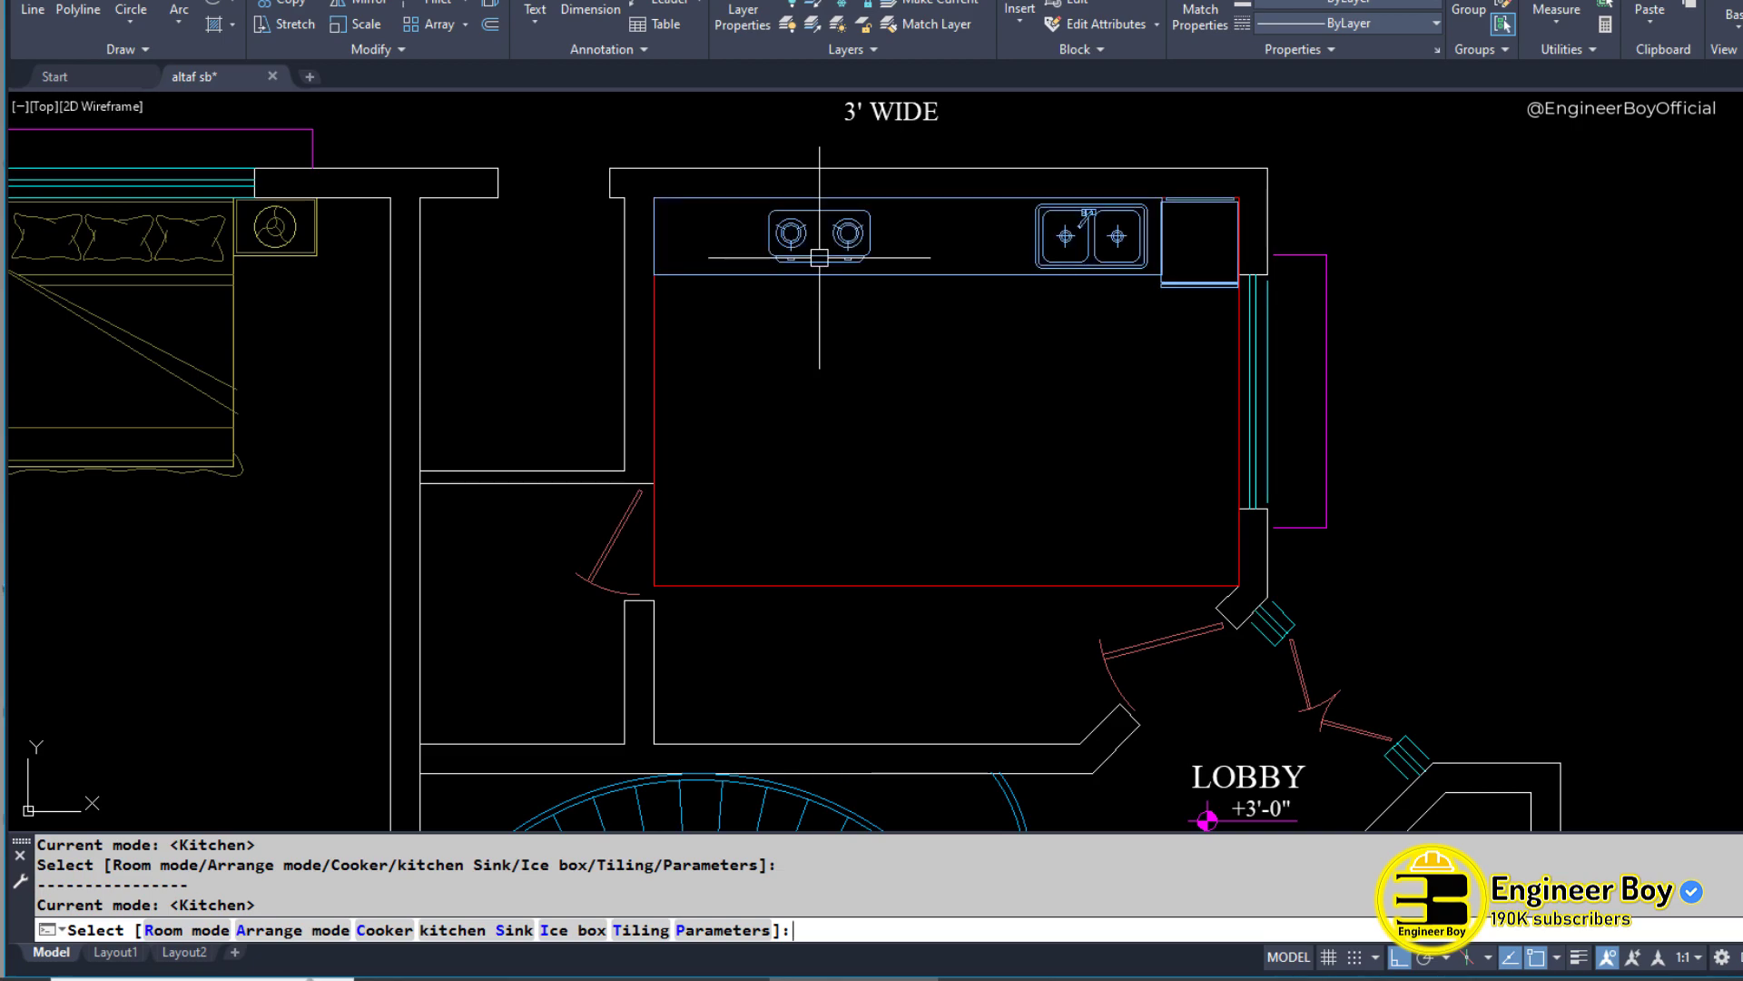
Accept the fixture parameters and place the cooker and double sink on the worktop
left_click(723, 930)
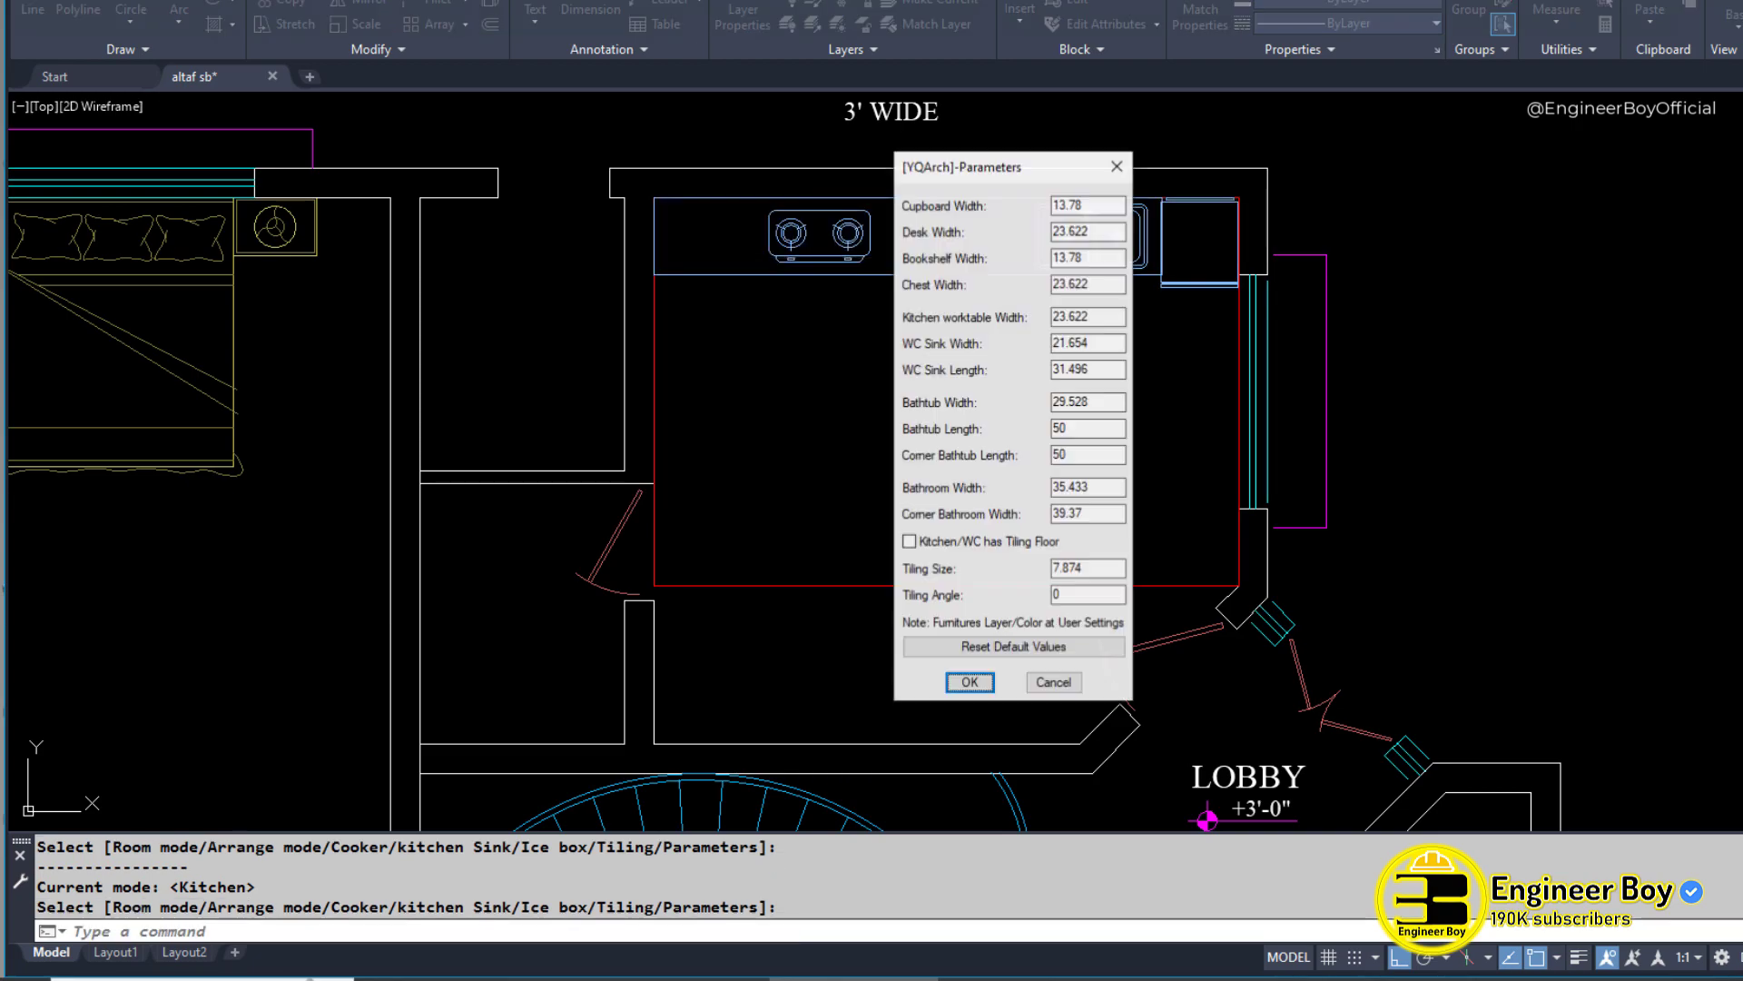
left_click(970, 683)
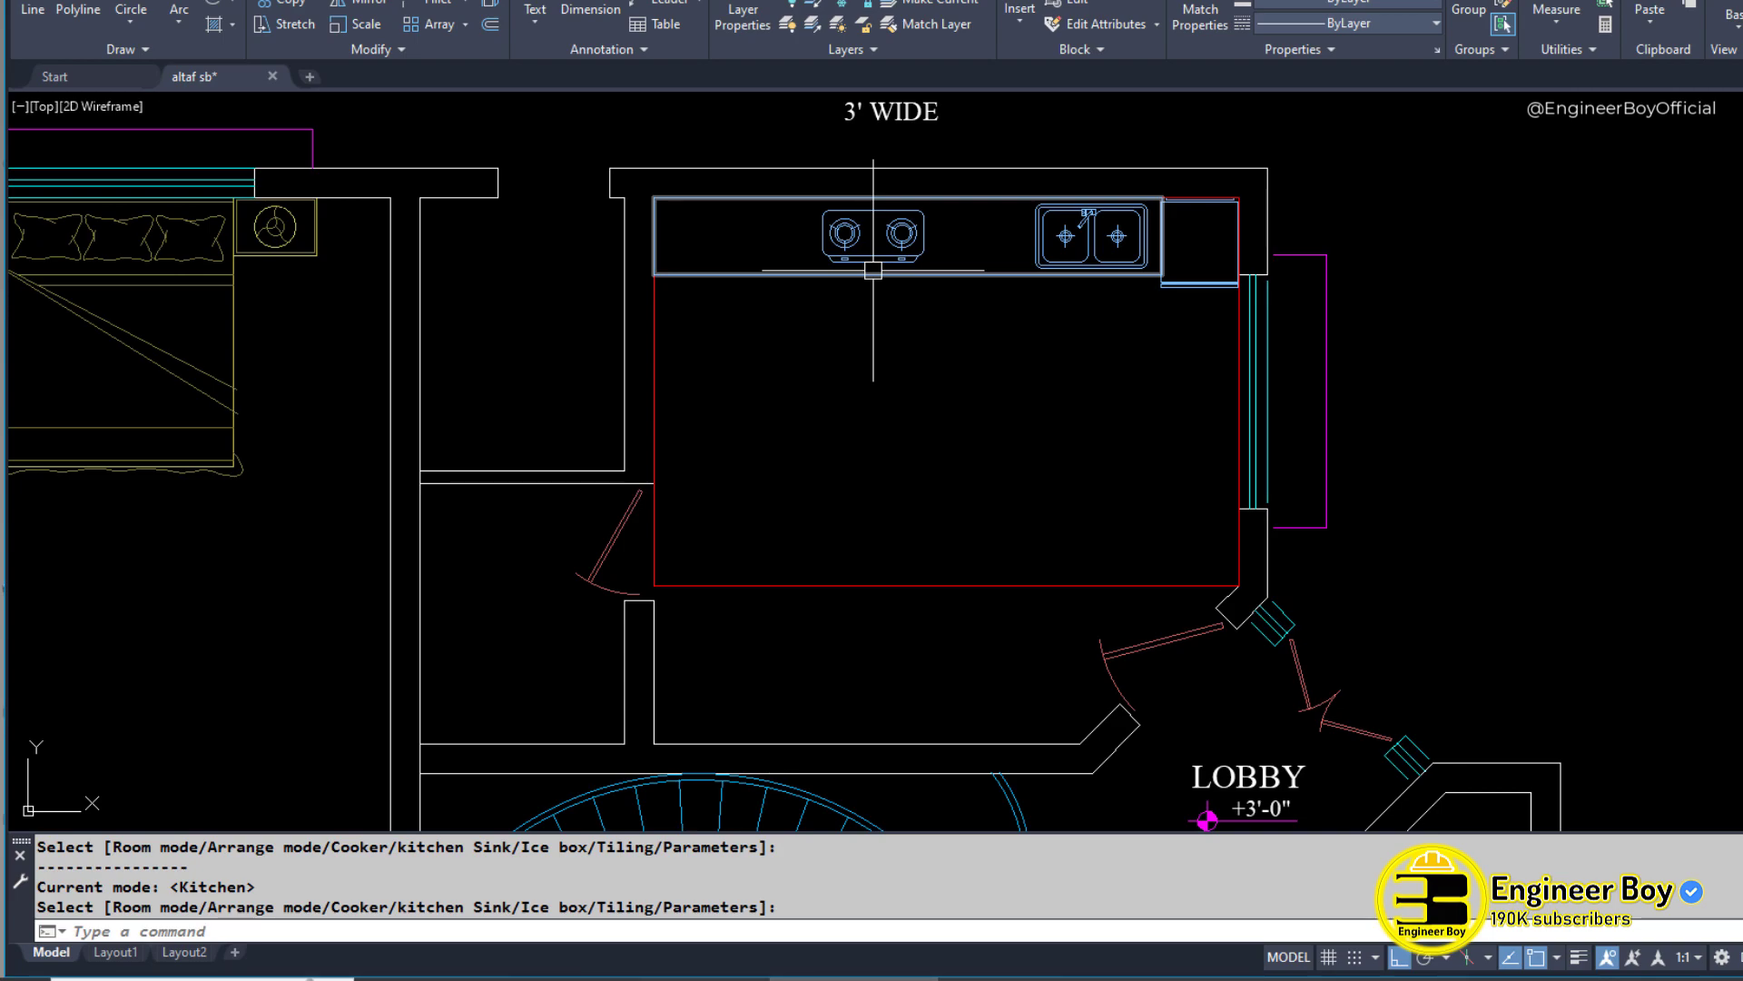
left_click(874, 269)
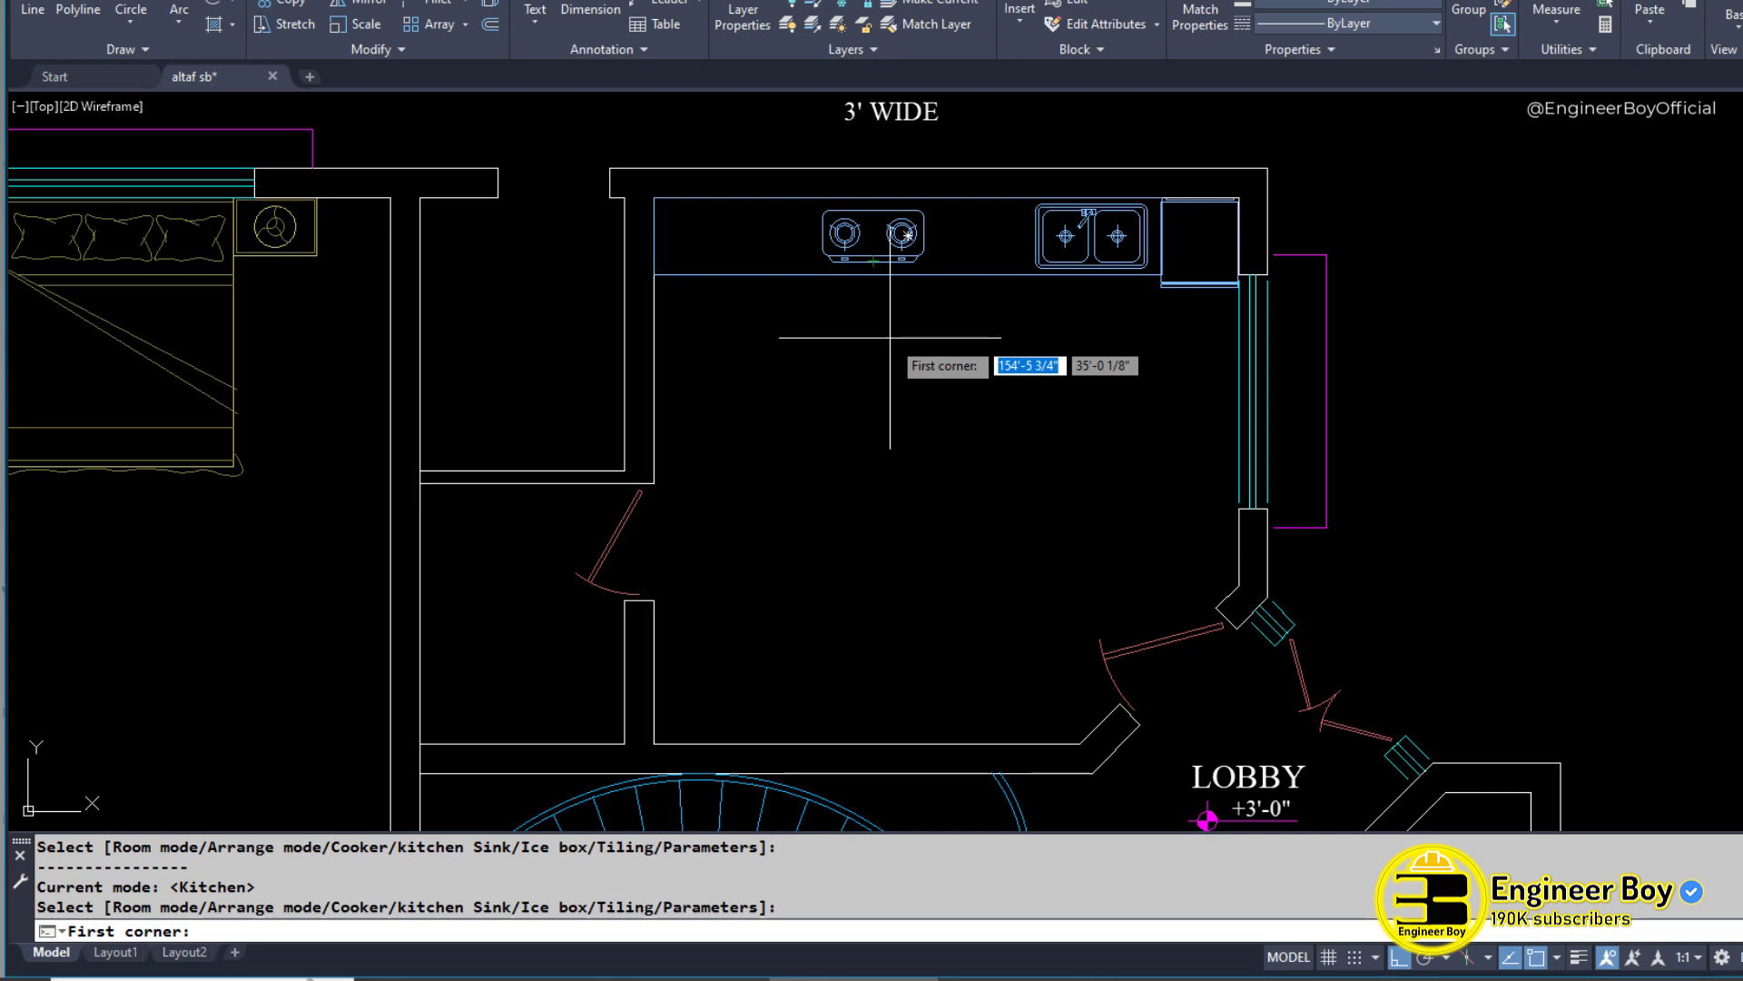
key("Escape")
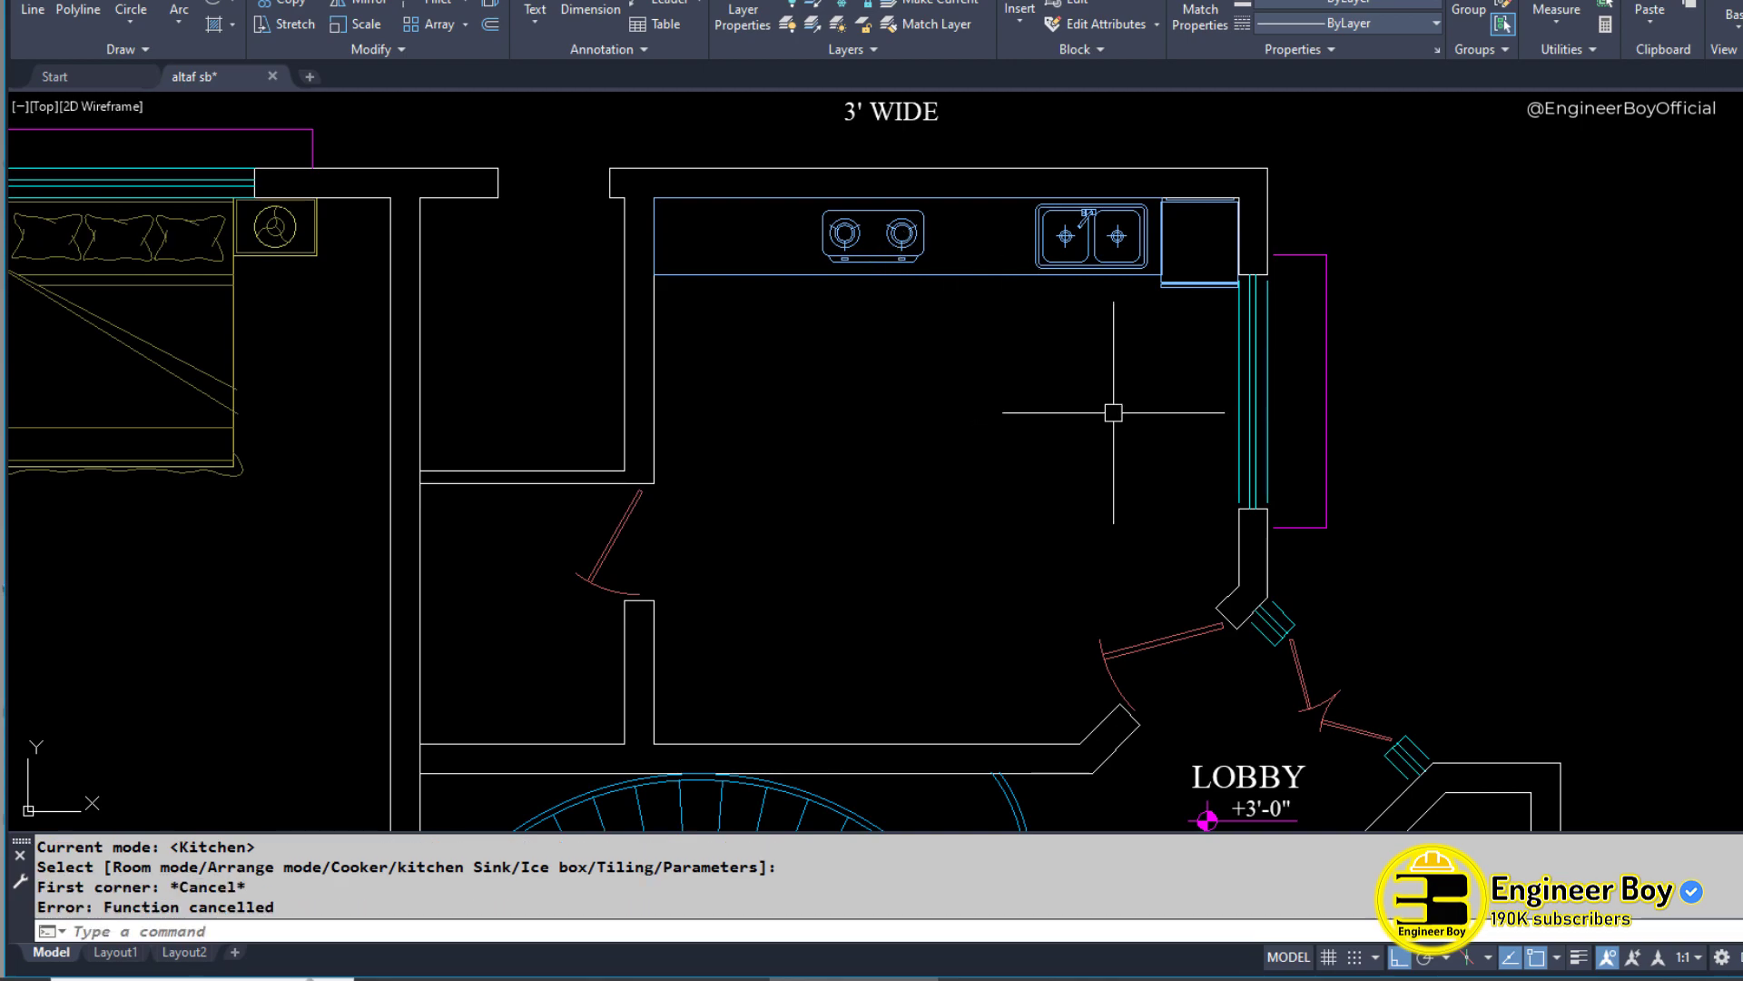
Launch the arranger with JJ and choose the Dining Room layout
scroll(958, 311, "down", 5)
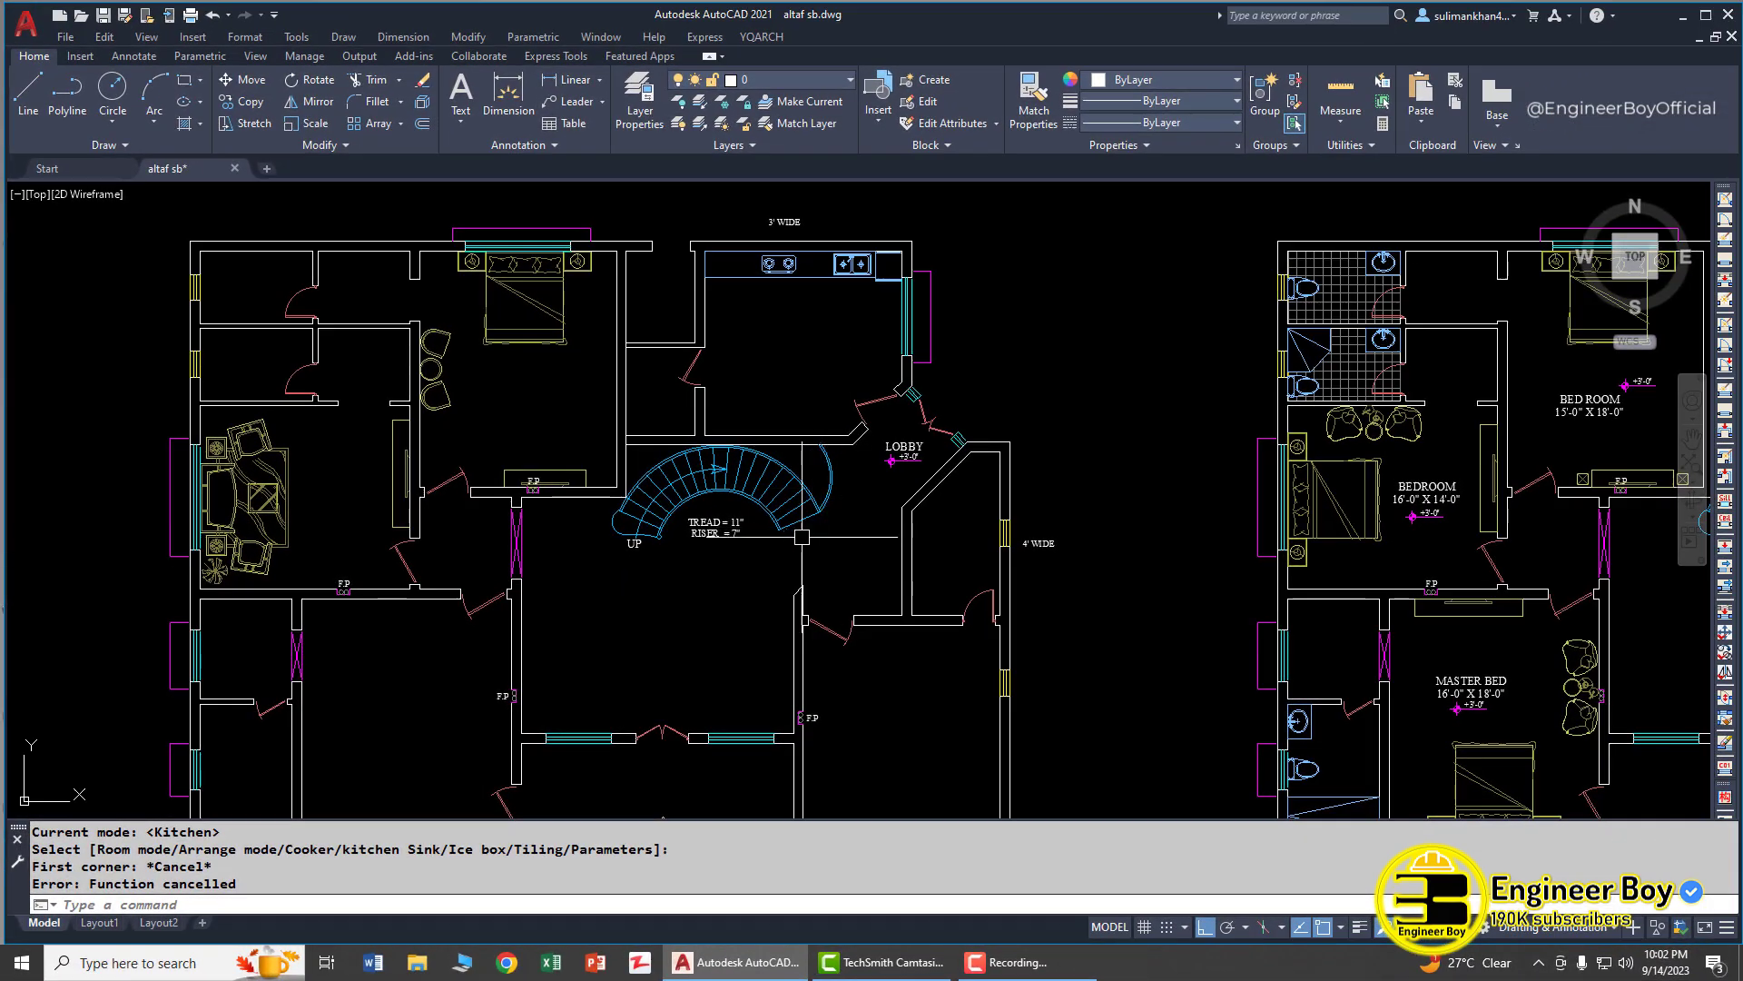
scroll(802, 536, "up", 5)
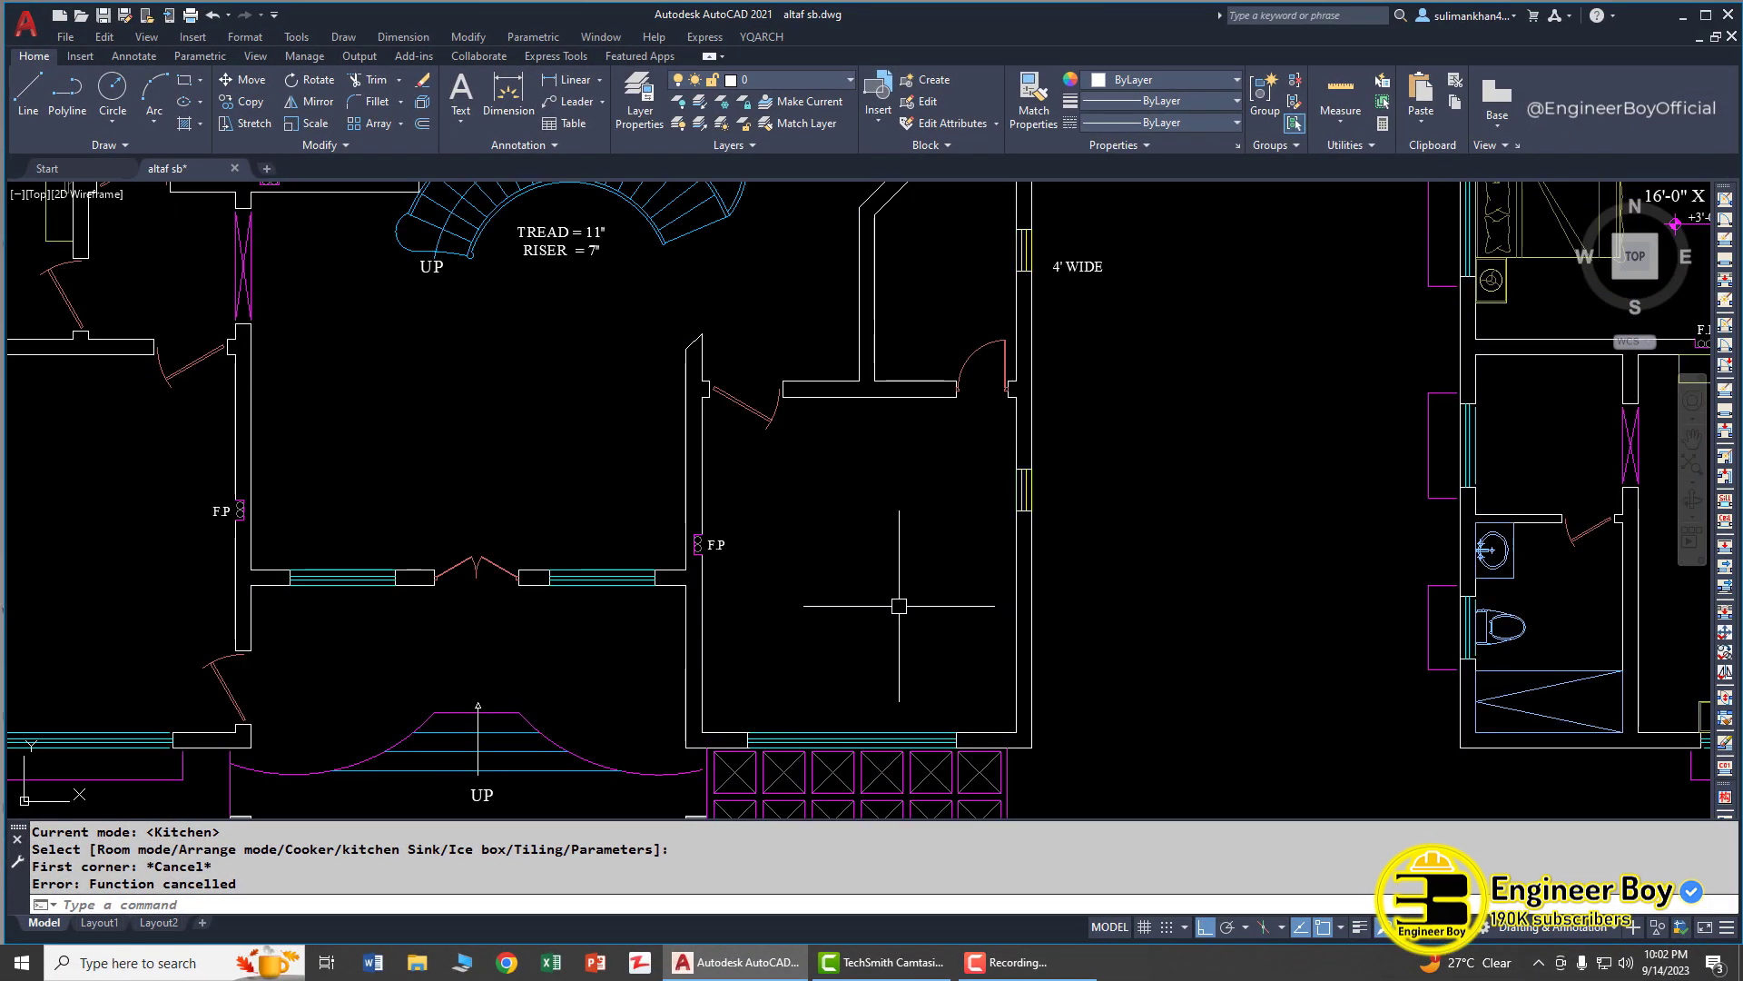
type("jj")
key("Return")
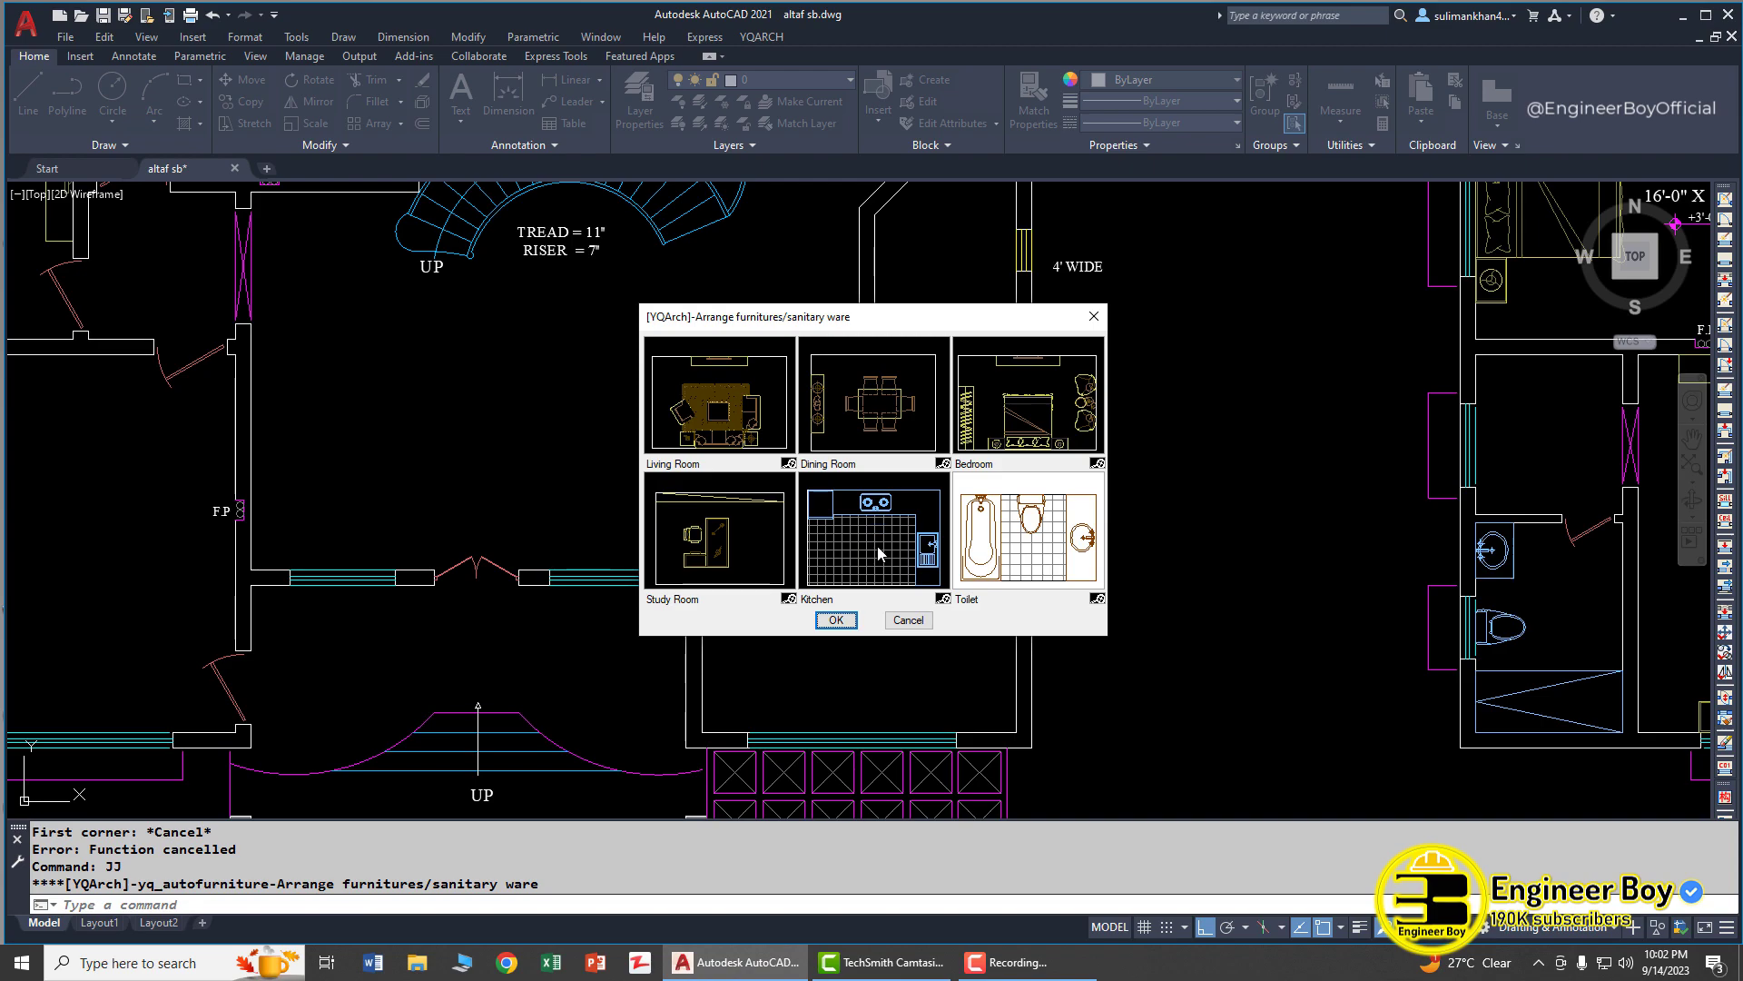
left_click(890, 433)
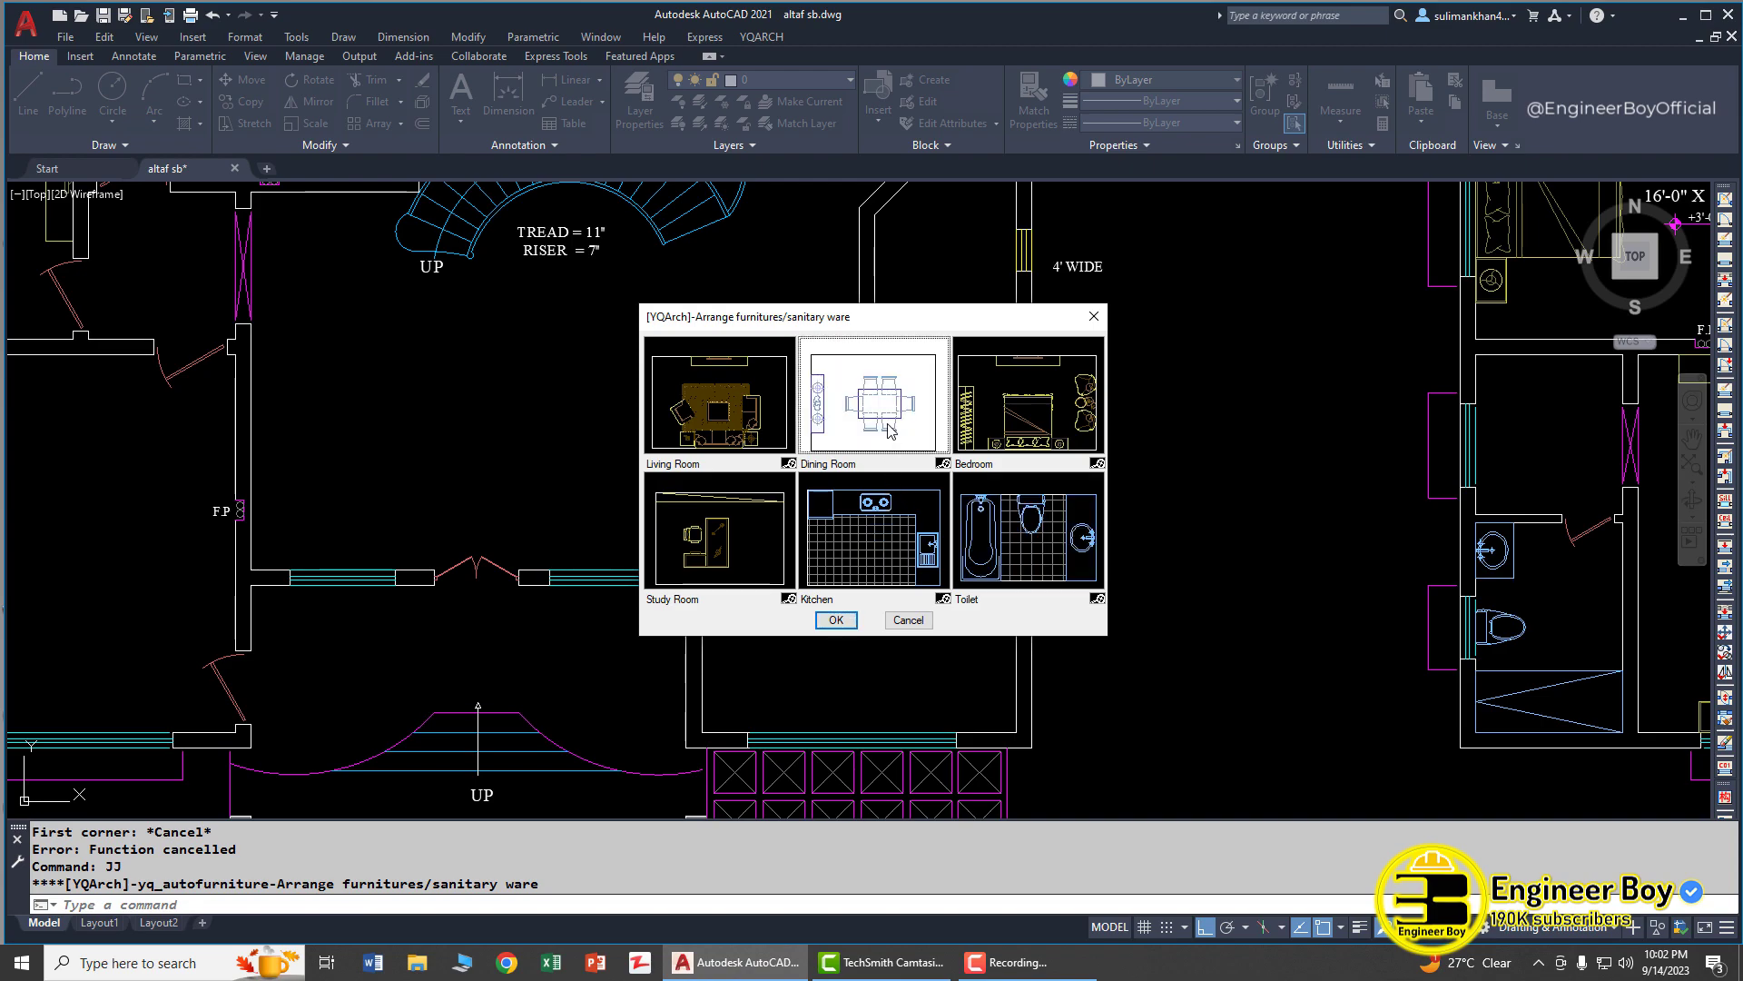
left_click(836, 620)
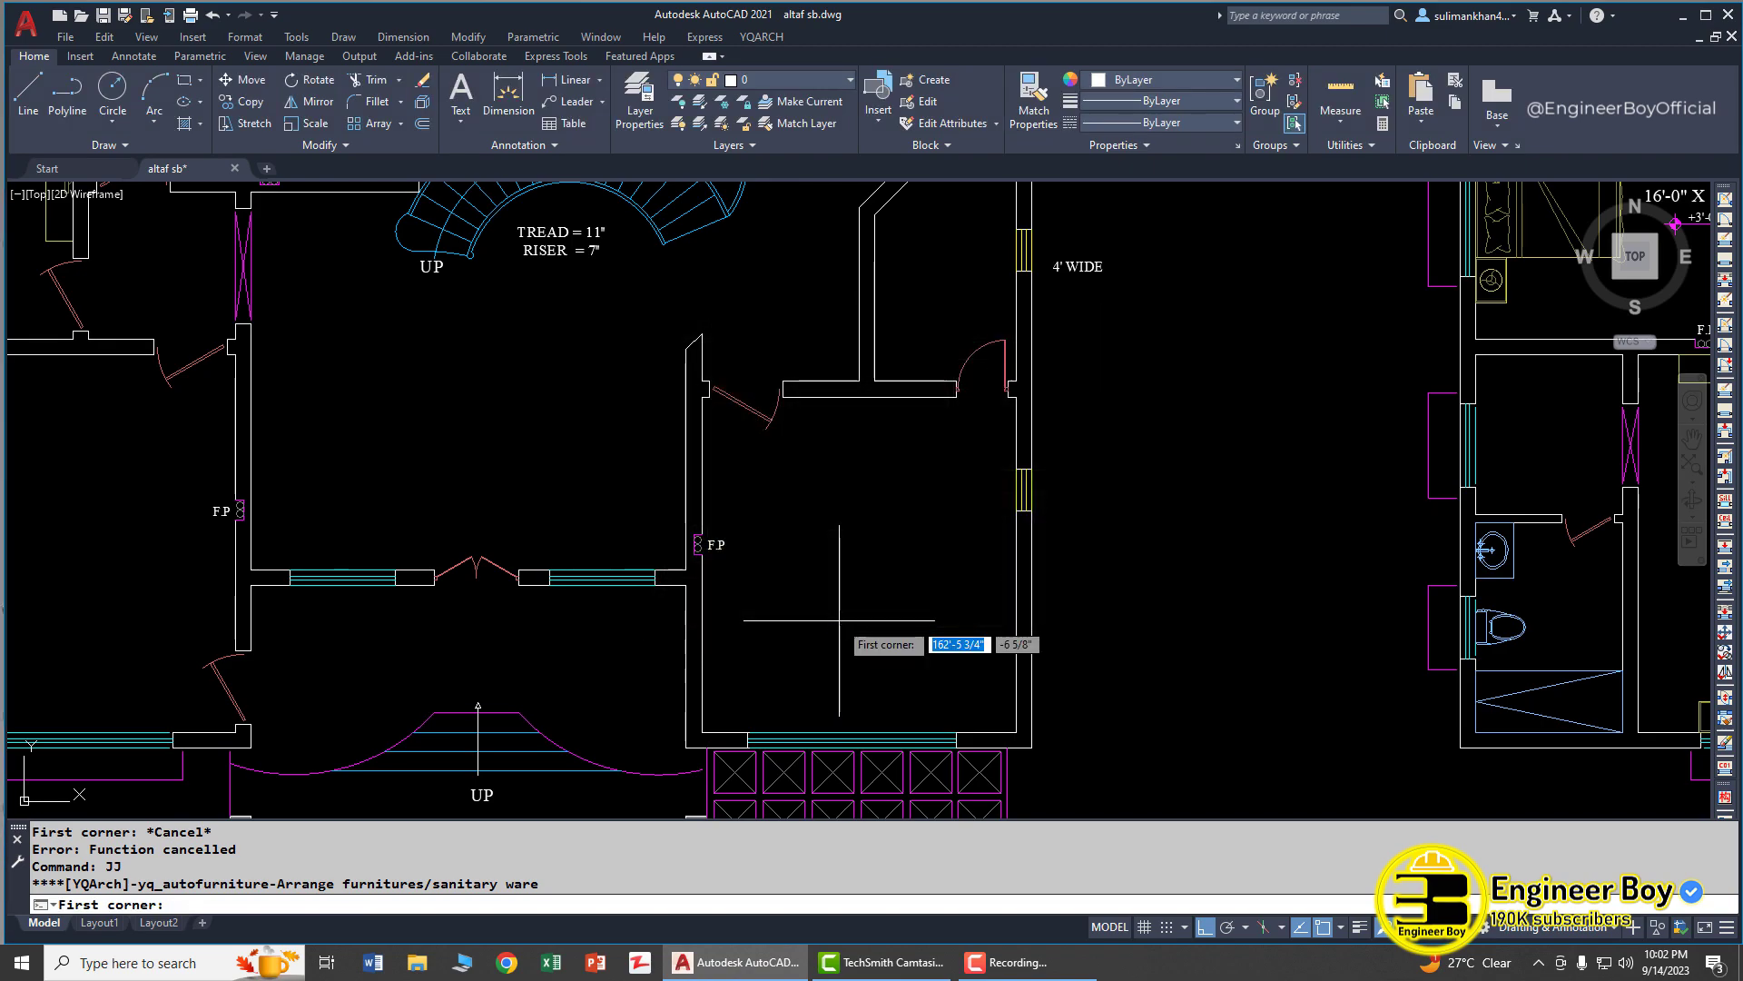
Mark the dining room's two corners and keep the table, chairs and sideboard arrangement
scroll(705, 396, "up", 5)
left_click(705, 372)
scroll(705, 372, "down", 5)
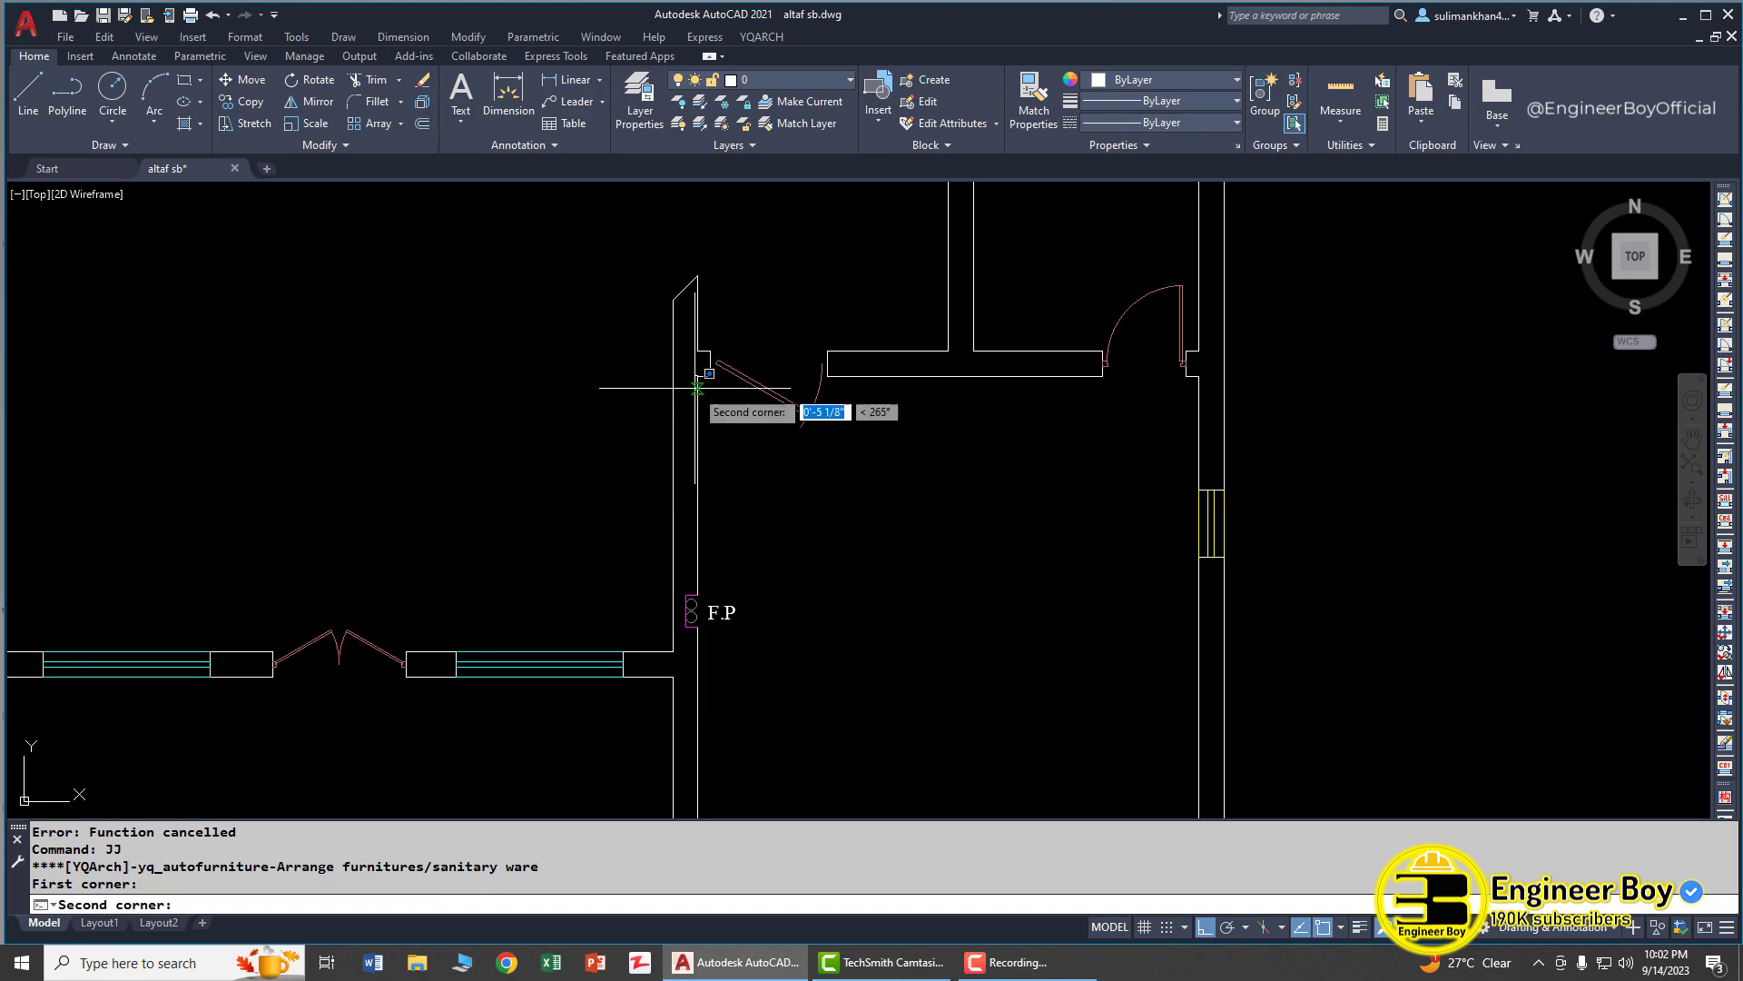
left_click(1010, 715)
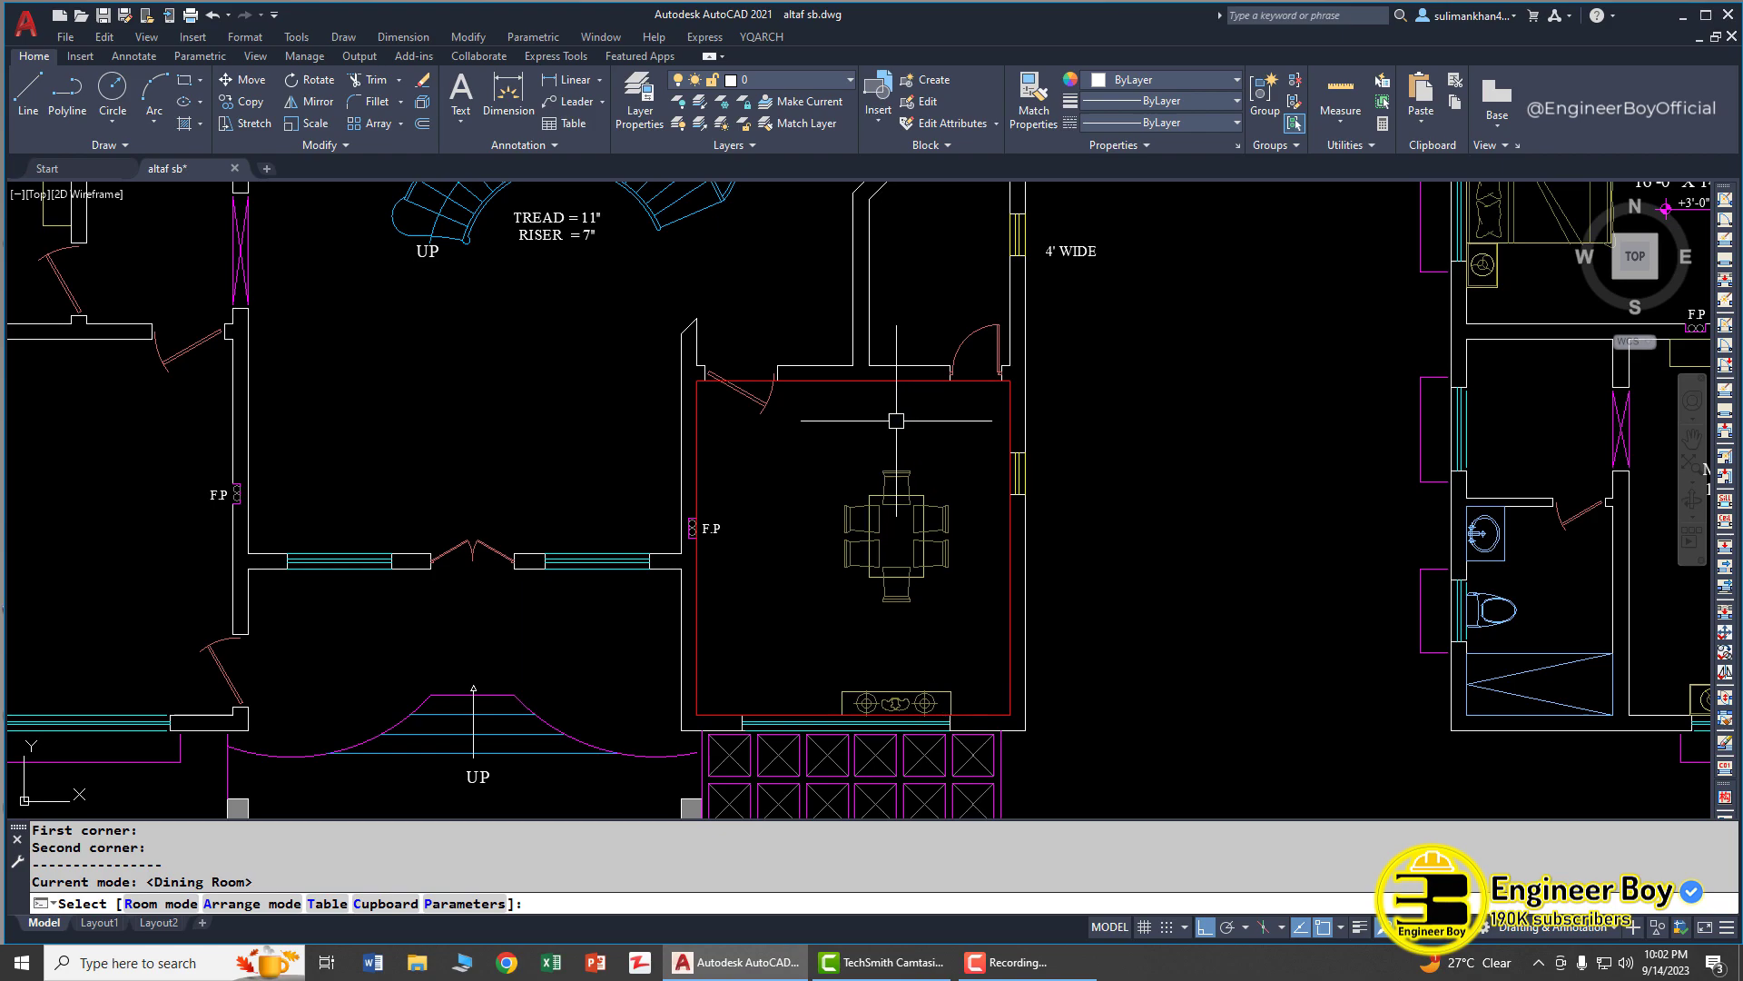
left_click(859, 671)
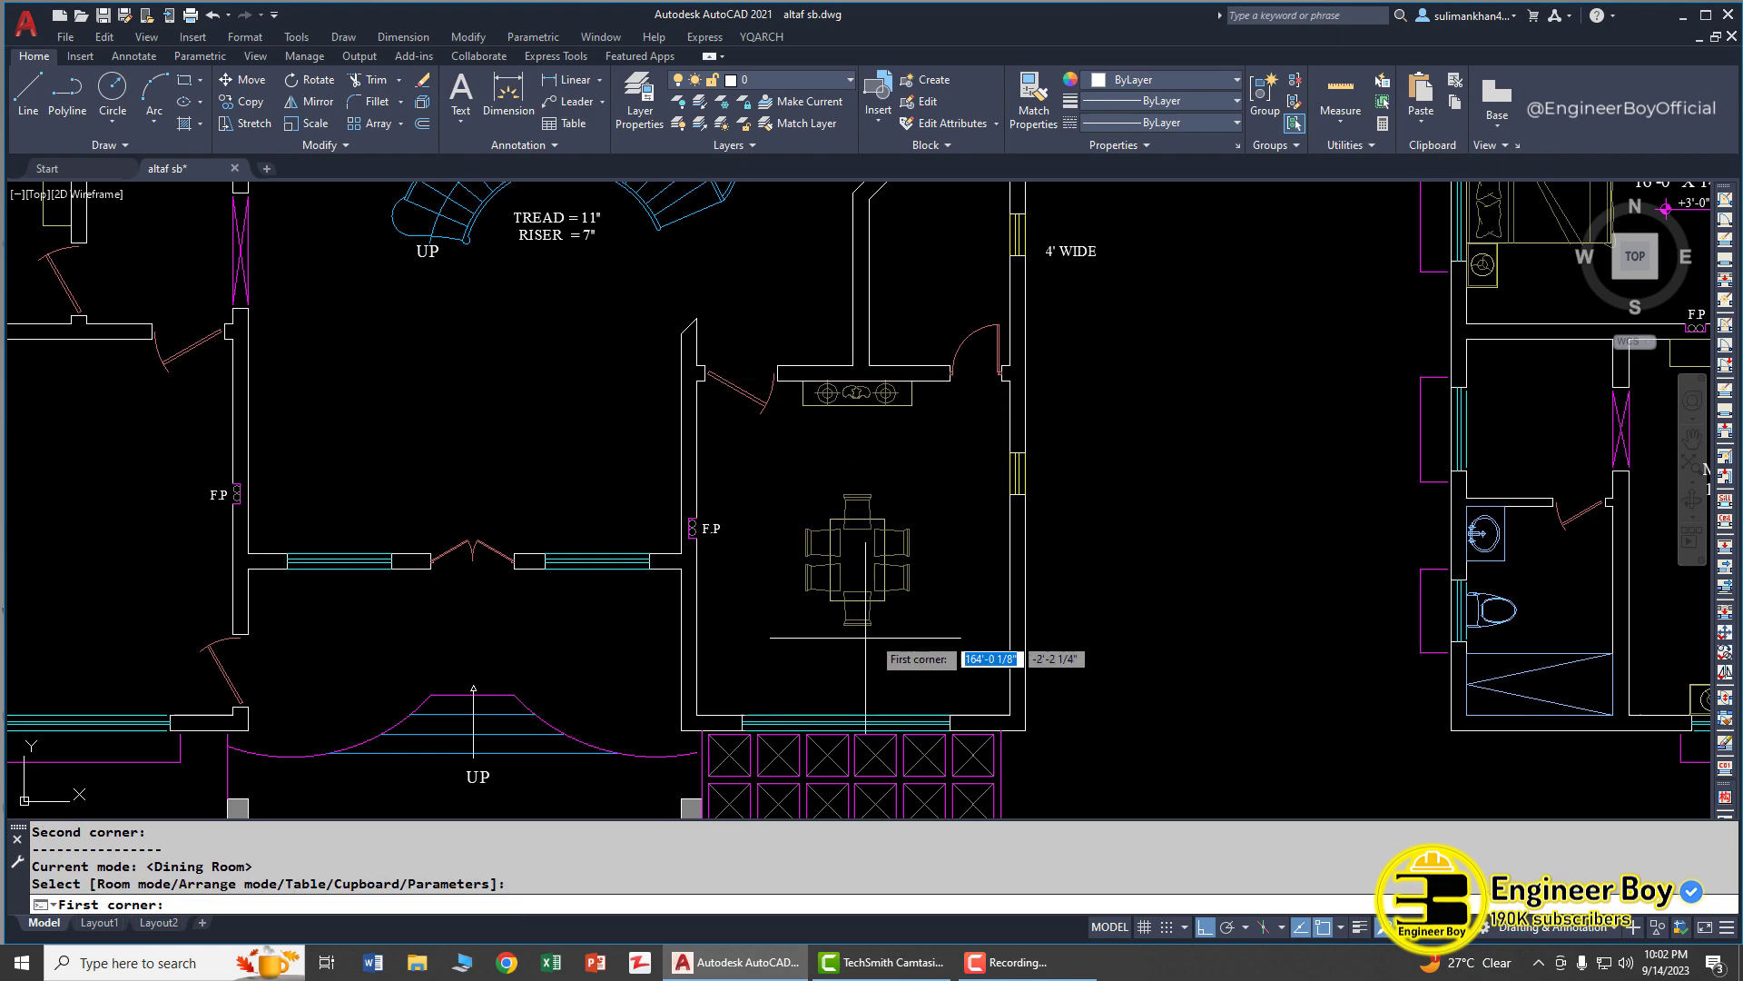
key("Escape")
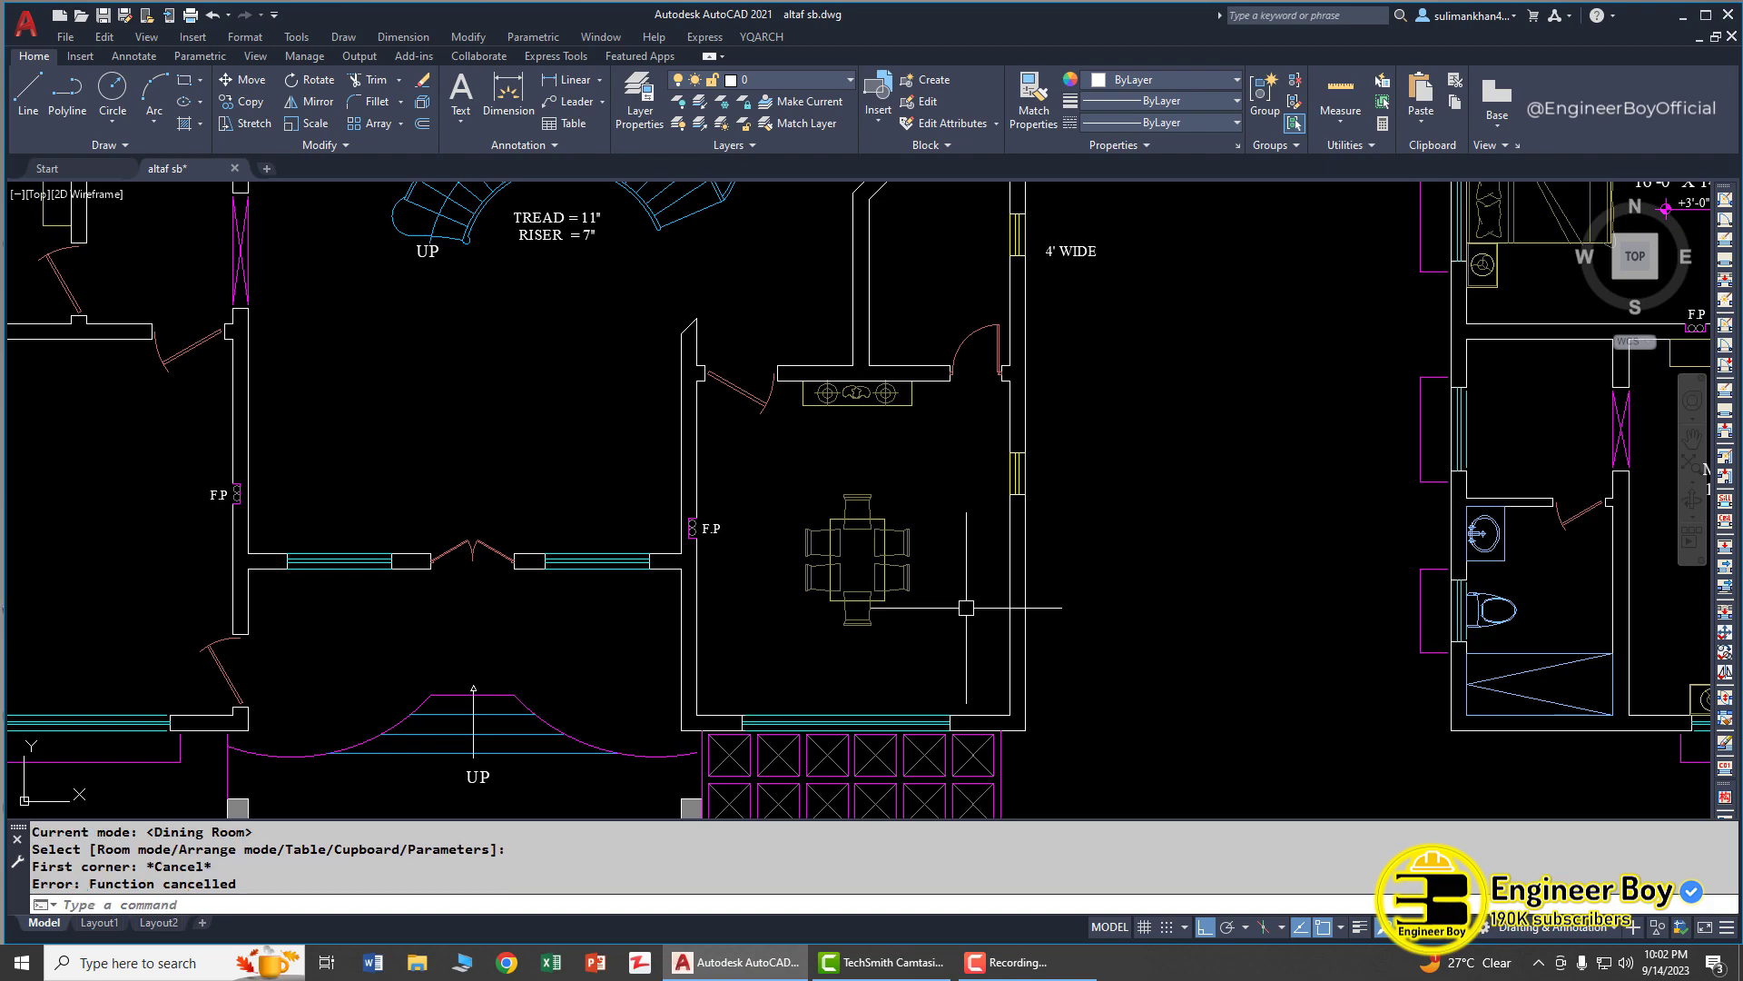
scroll(1061, 626, "down", 5)
scroll(695, 585, "up", 5)
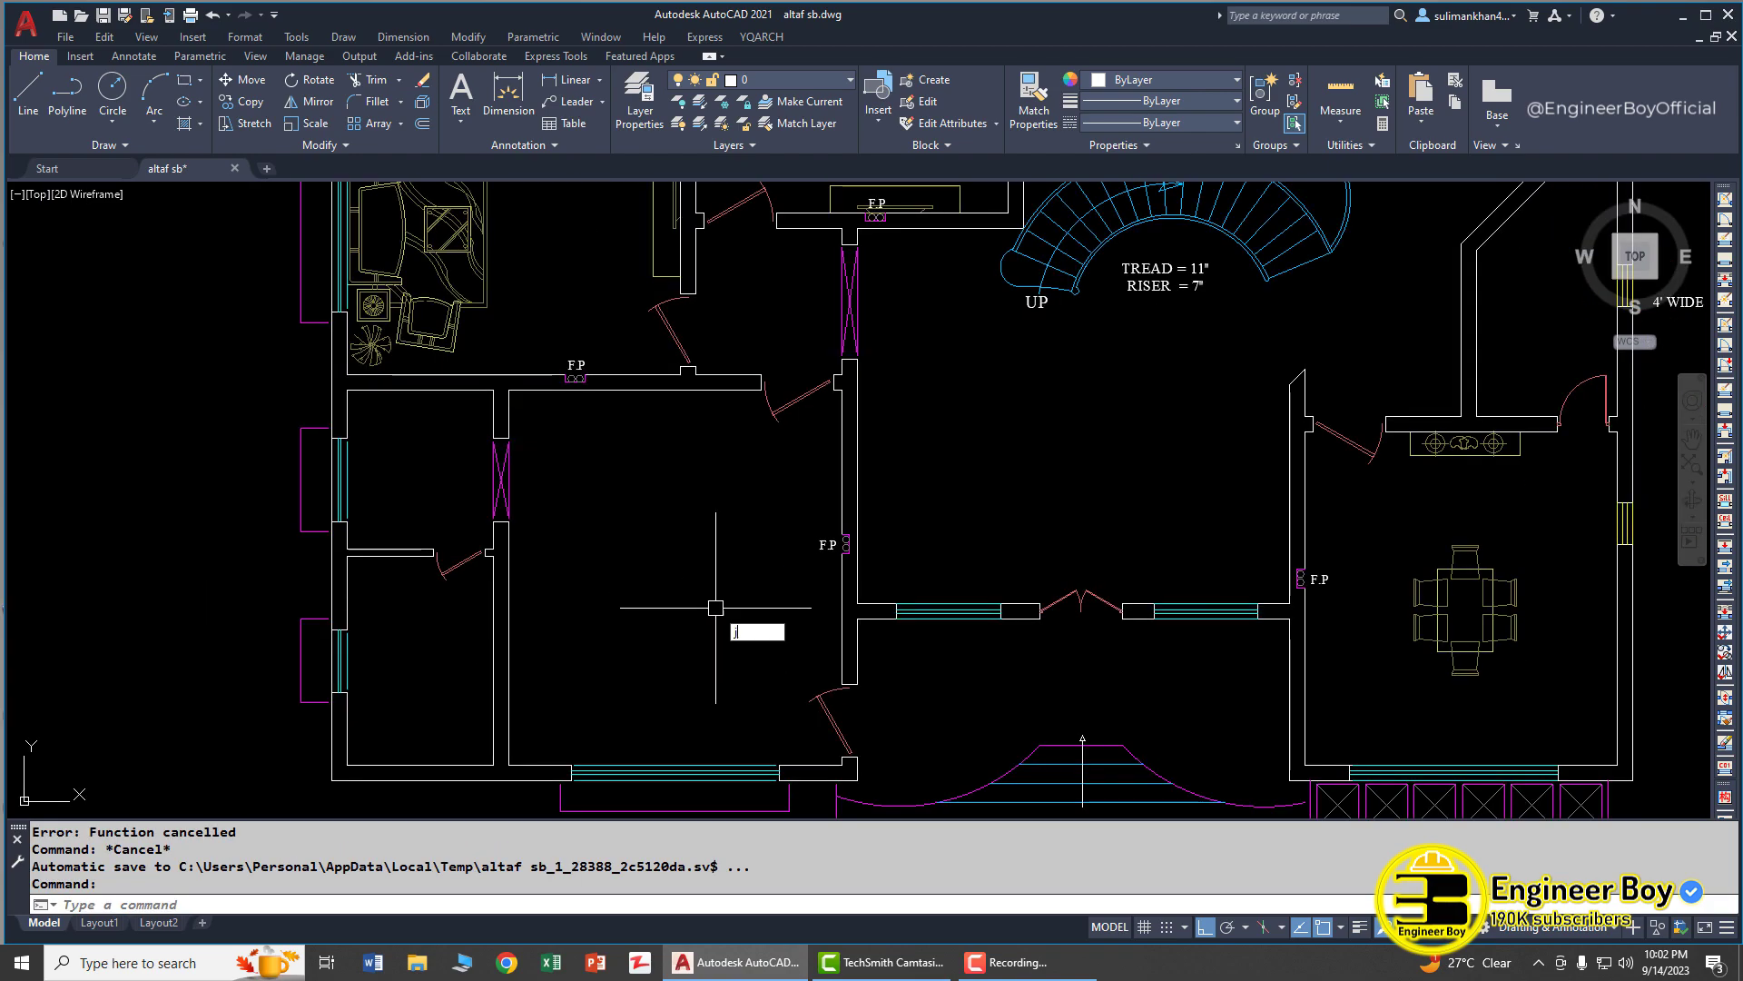
Start the YQArch furniture arranger with JJ and choose the Bedroom layout
type("JJ")
key("Return")
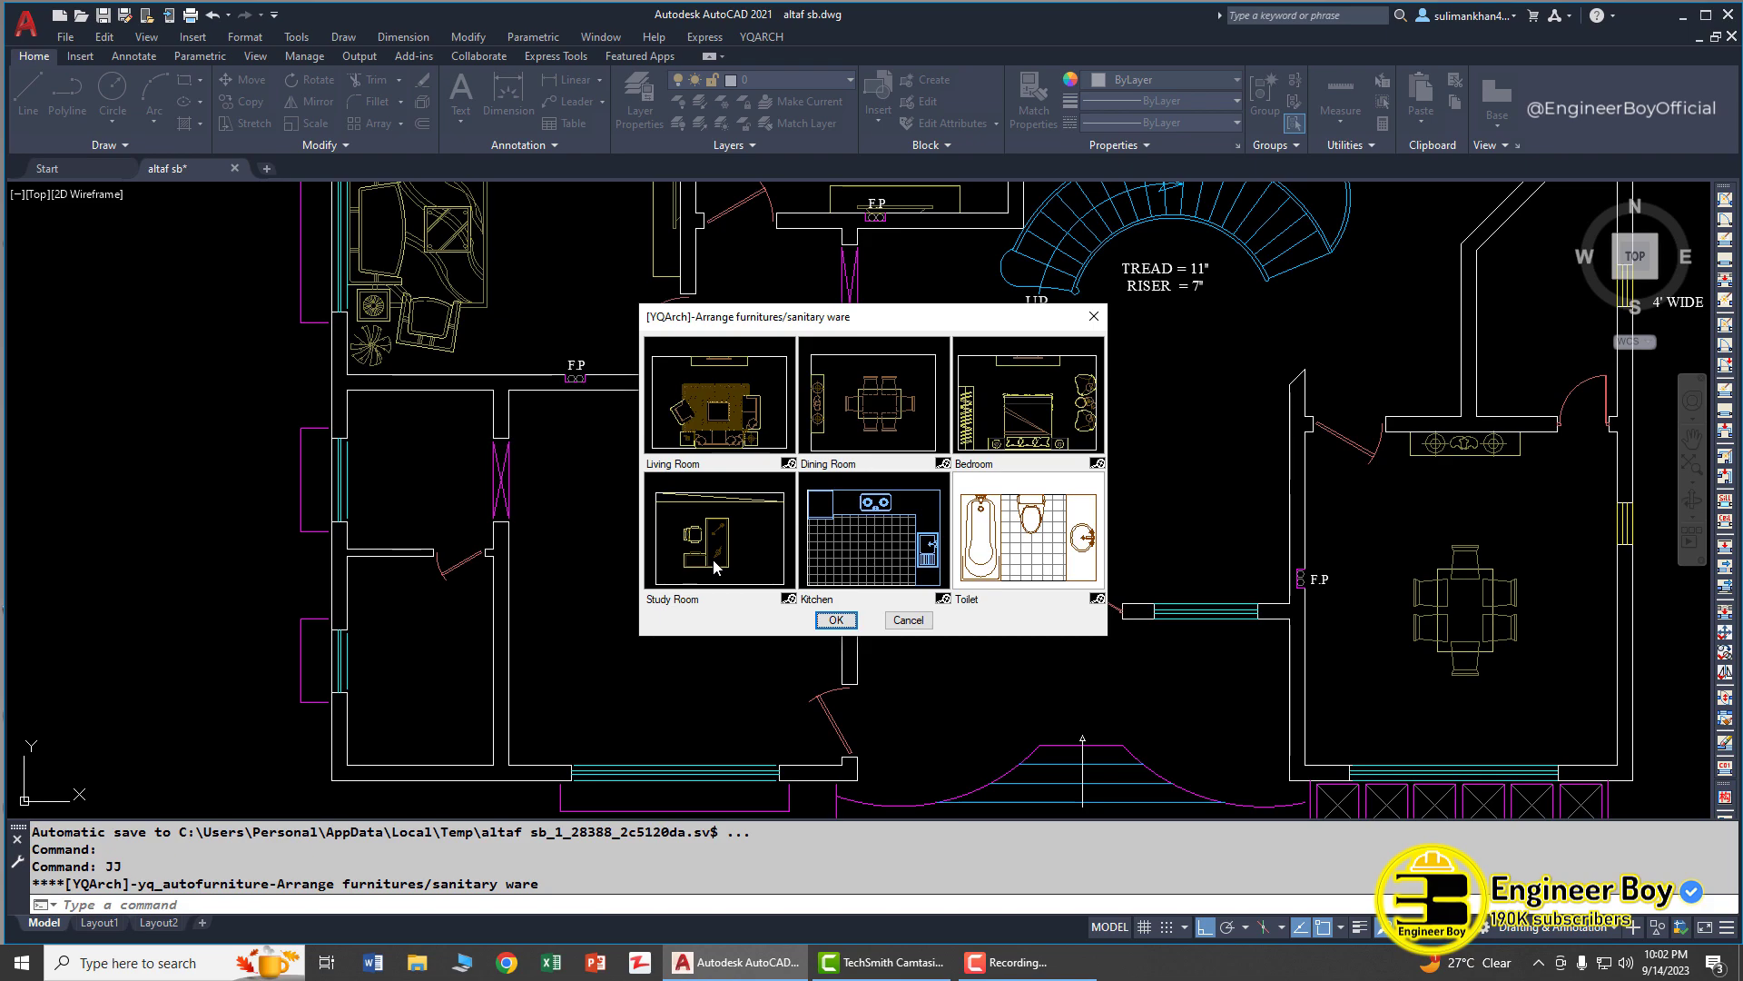
left_click(715, 567)
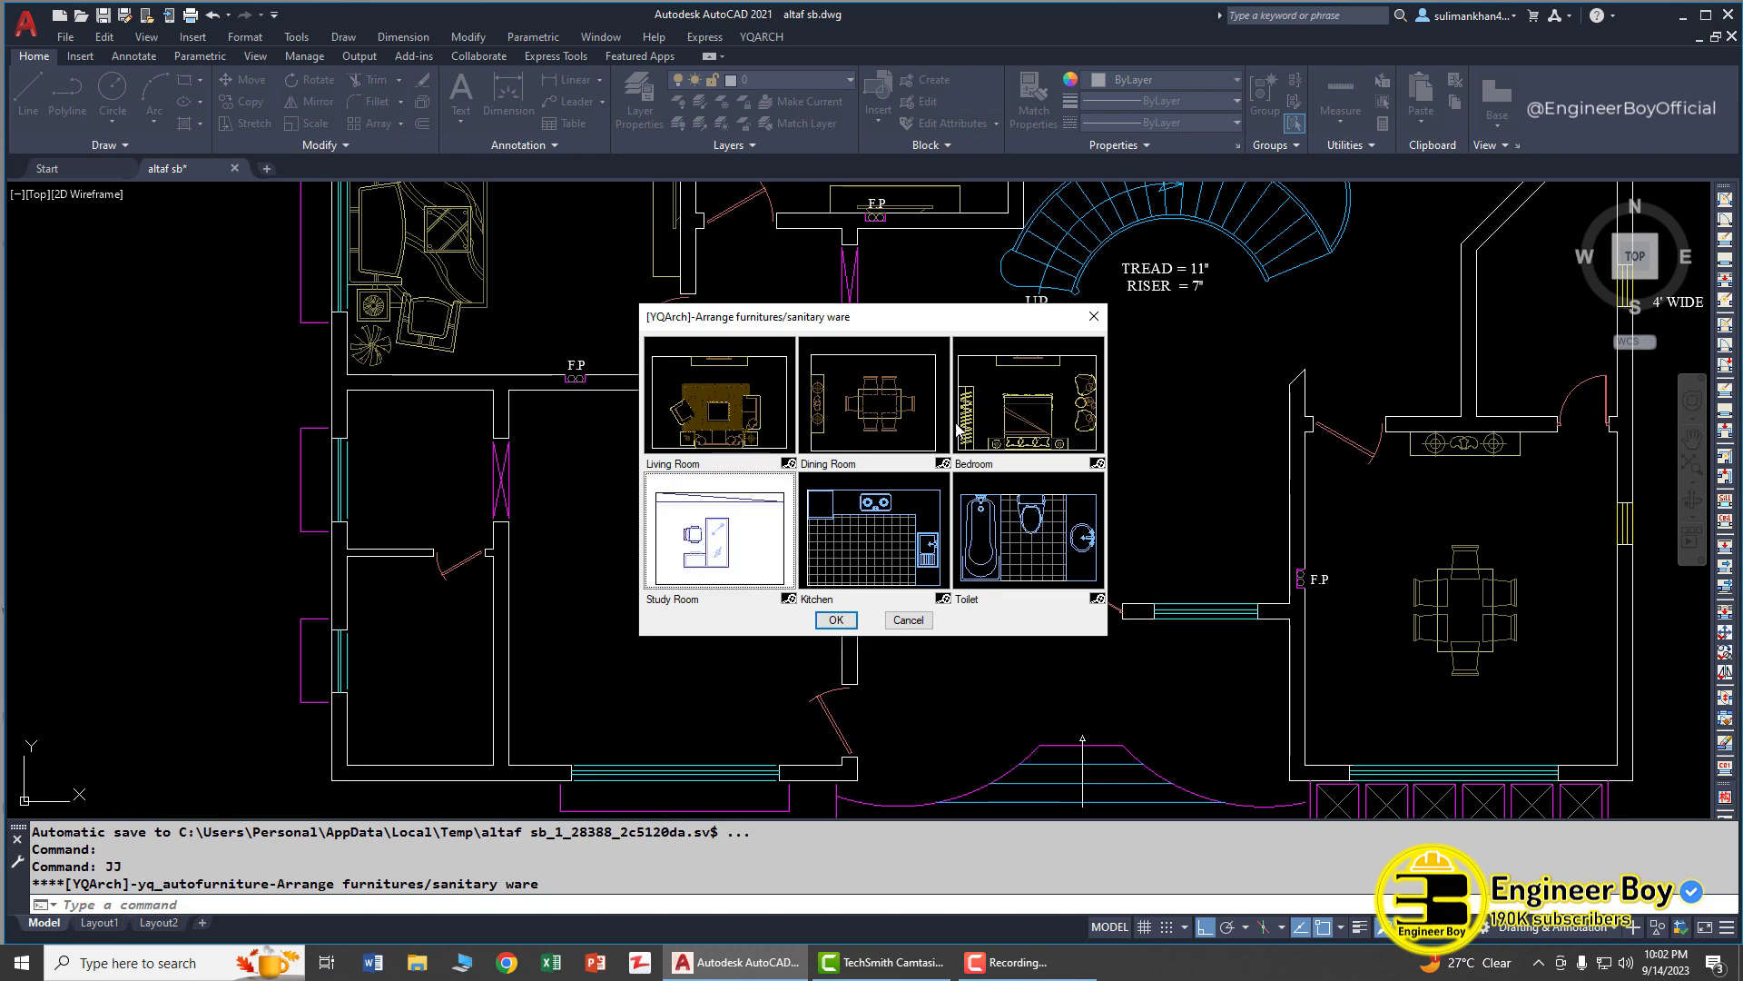
left_click(1027, 410)
left_click(837, 621)
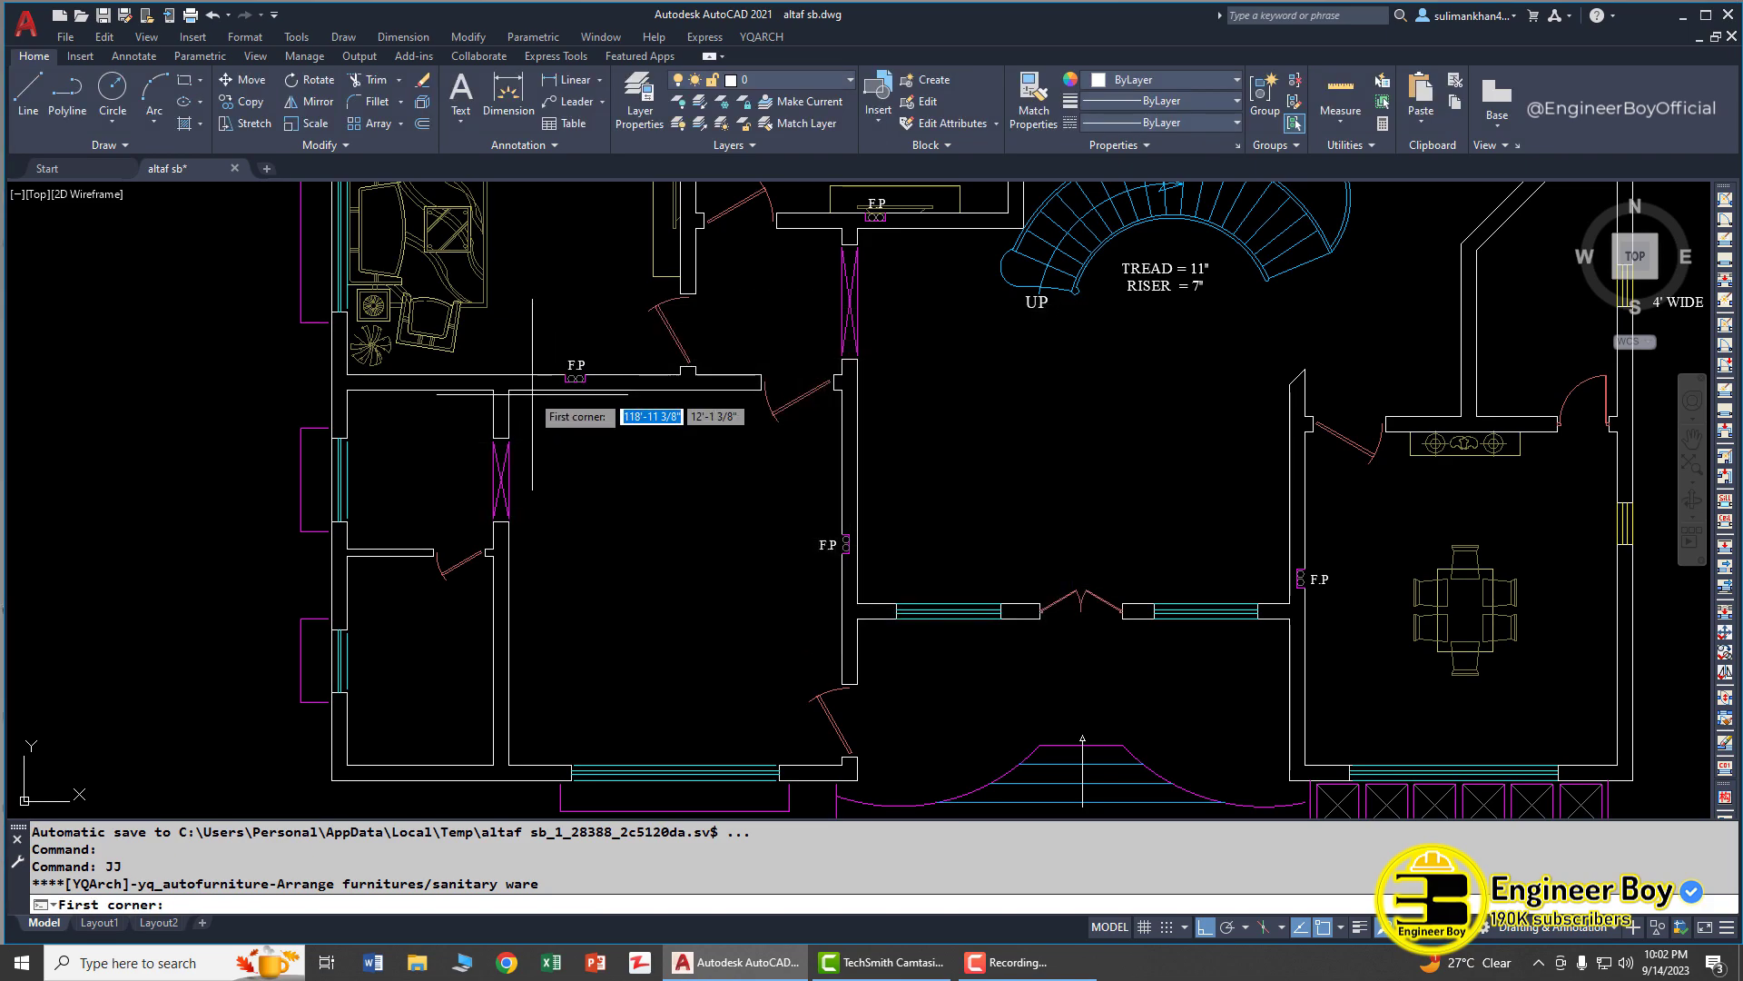
Place the bed, bedside tables, wardrobe, TV cabinet and chairs in the room left of the stair hall
left_click(511, 392)
scroll(855, 762, "up", 3)
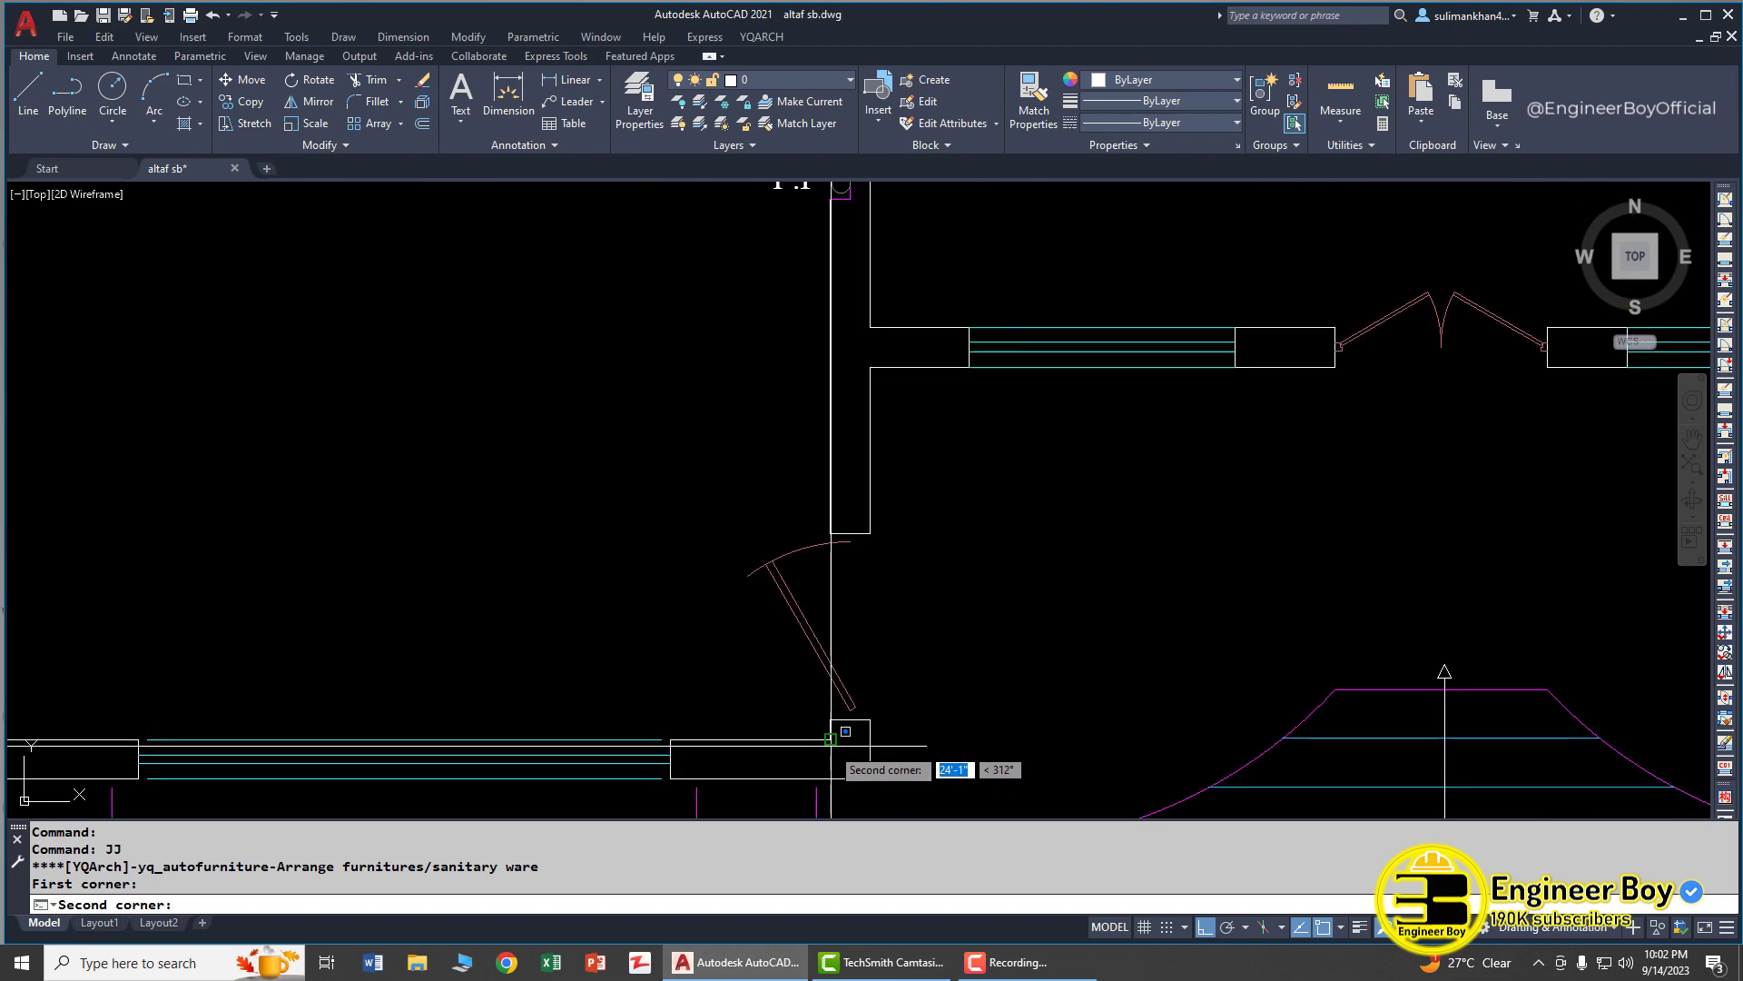
left_click(828, 766)
scroll(785, 628, "down", 3)
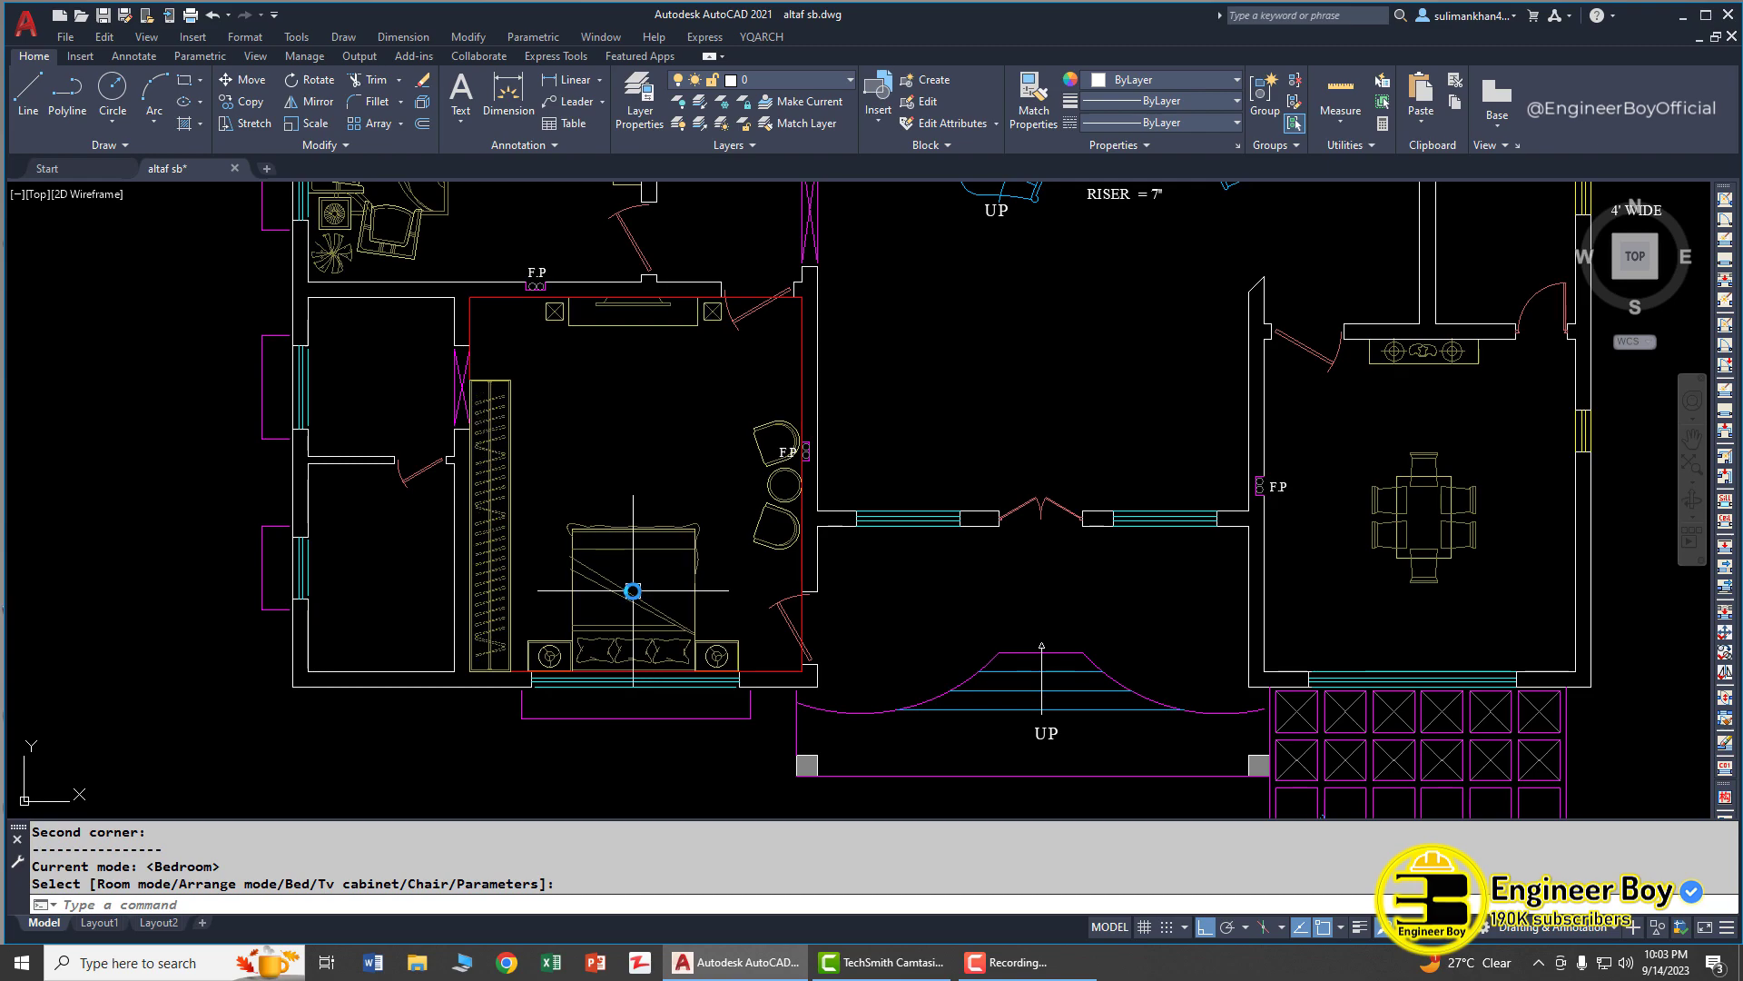
left_click(633, 591)
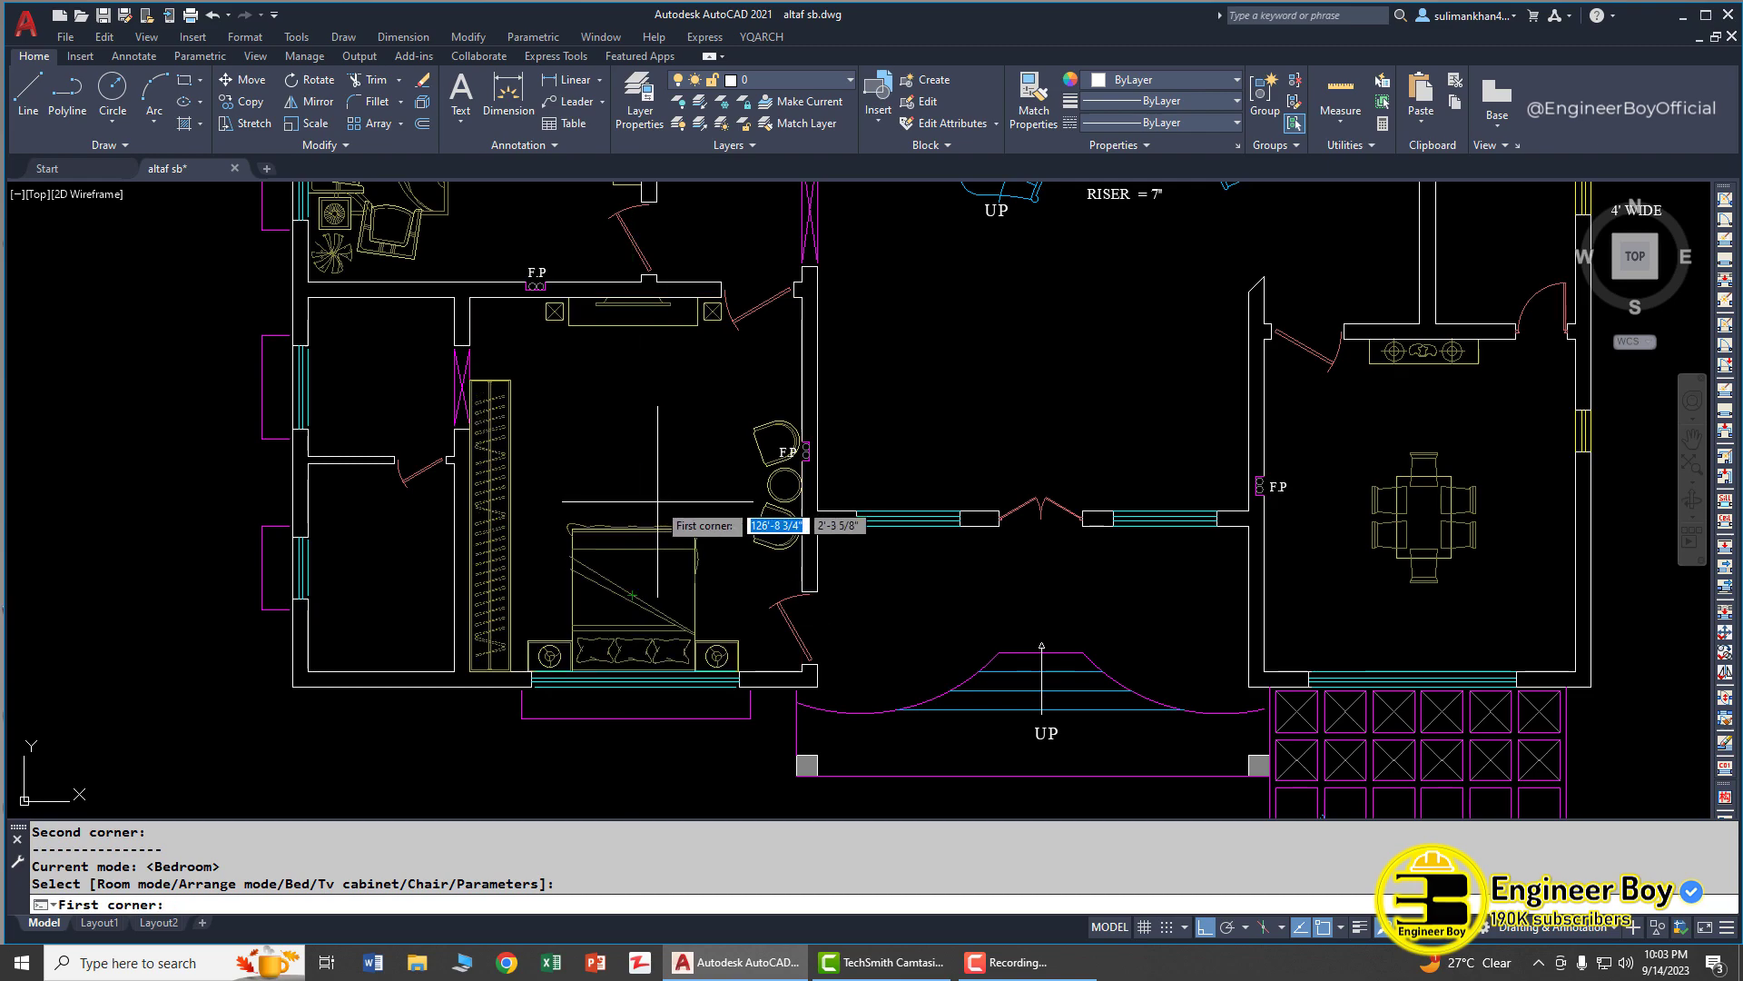
key("Escape")
key("Escape")
left_click(512, 465)
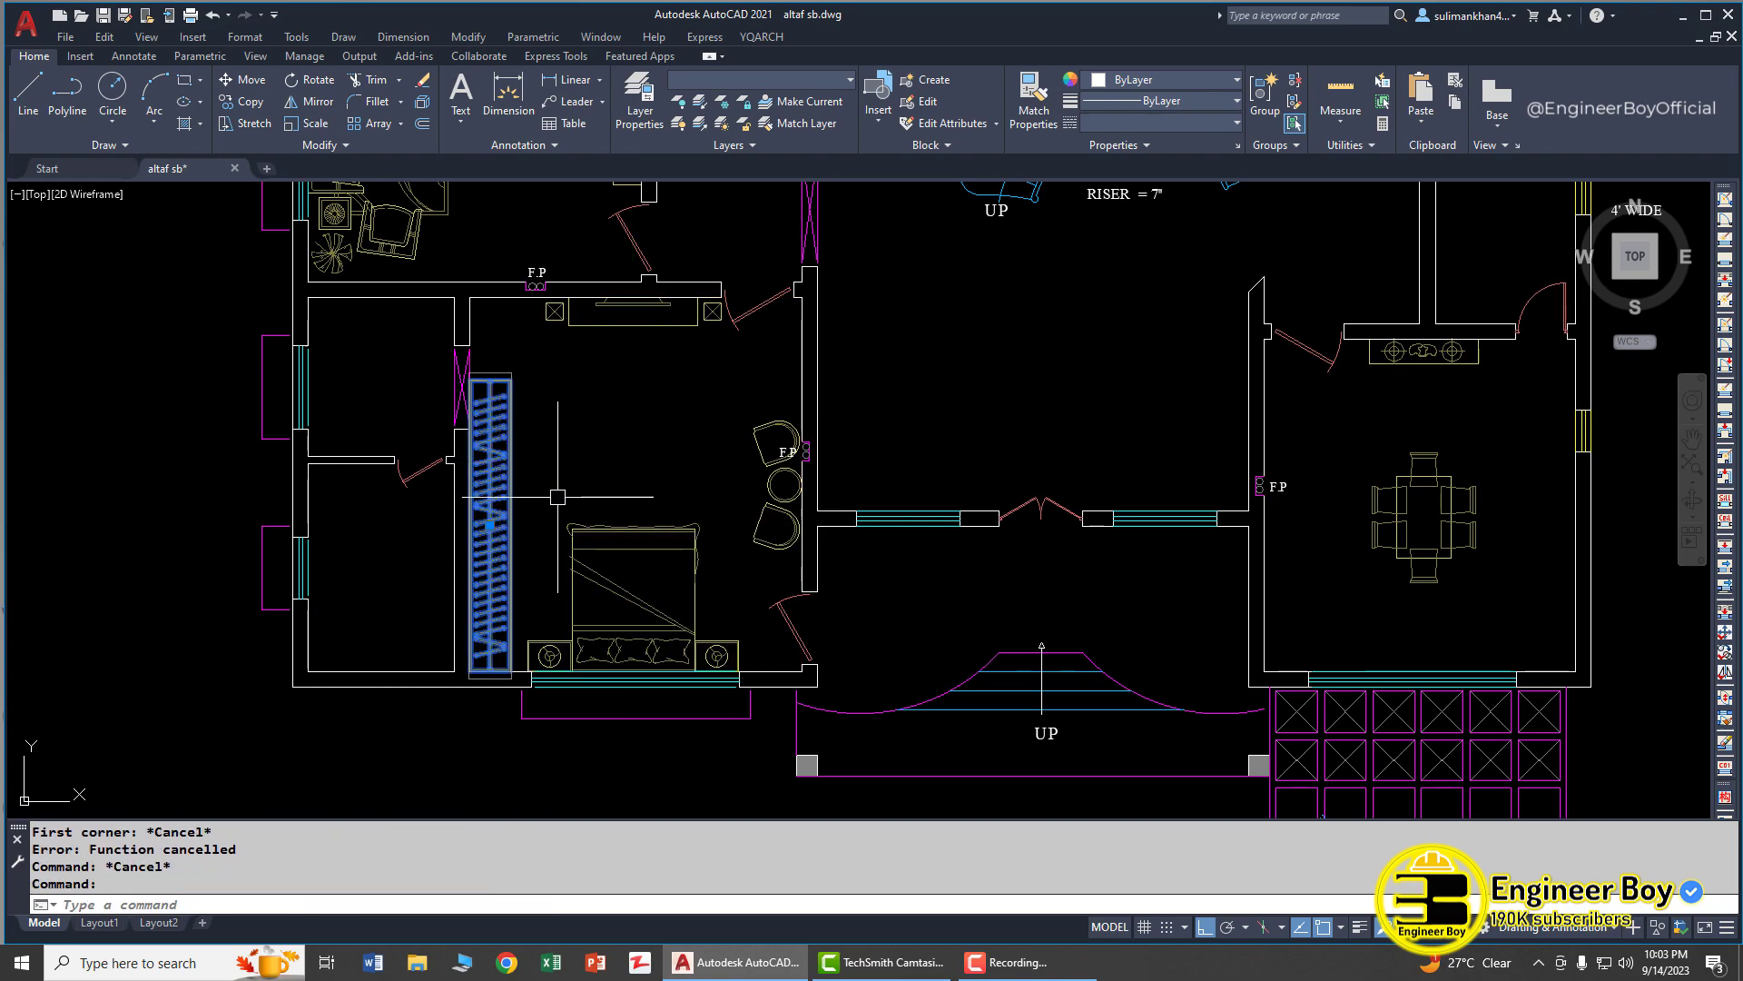
type("E")
key("Return")
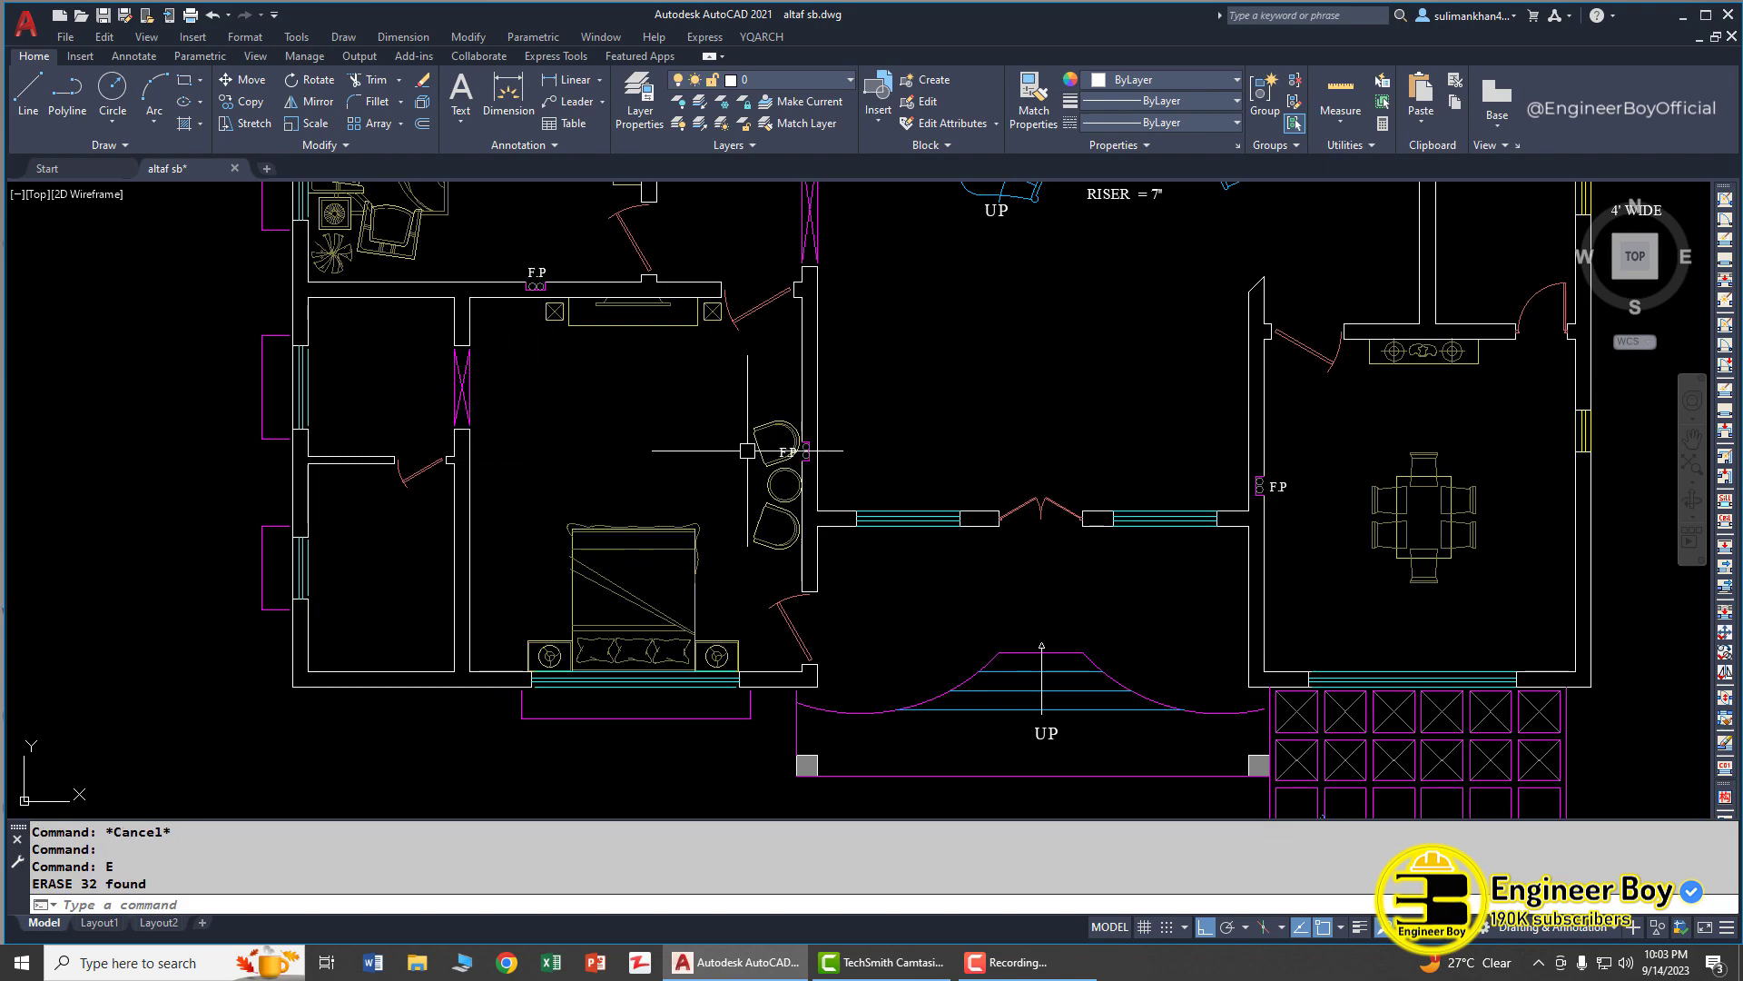
scroll(770, 481, "up", 2)
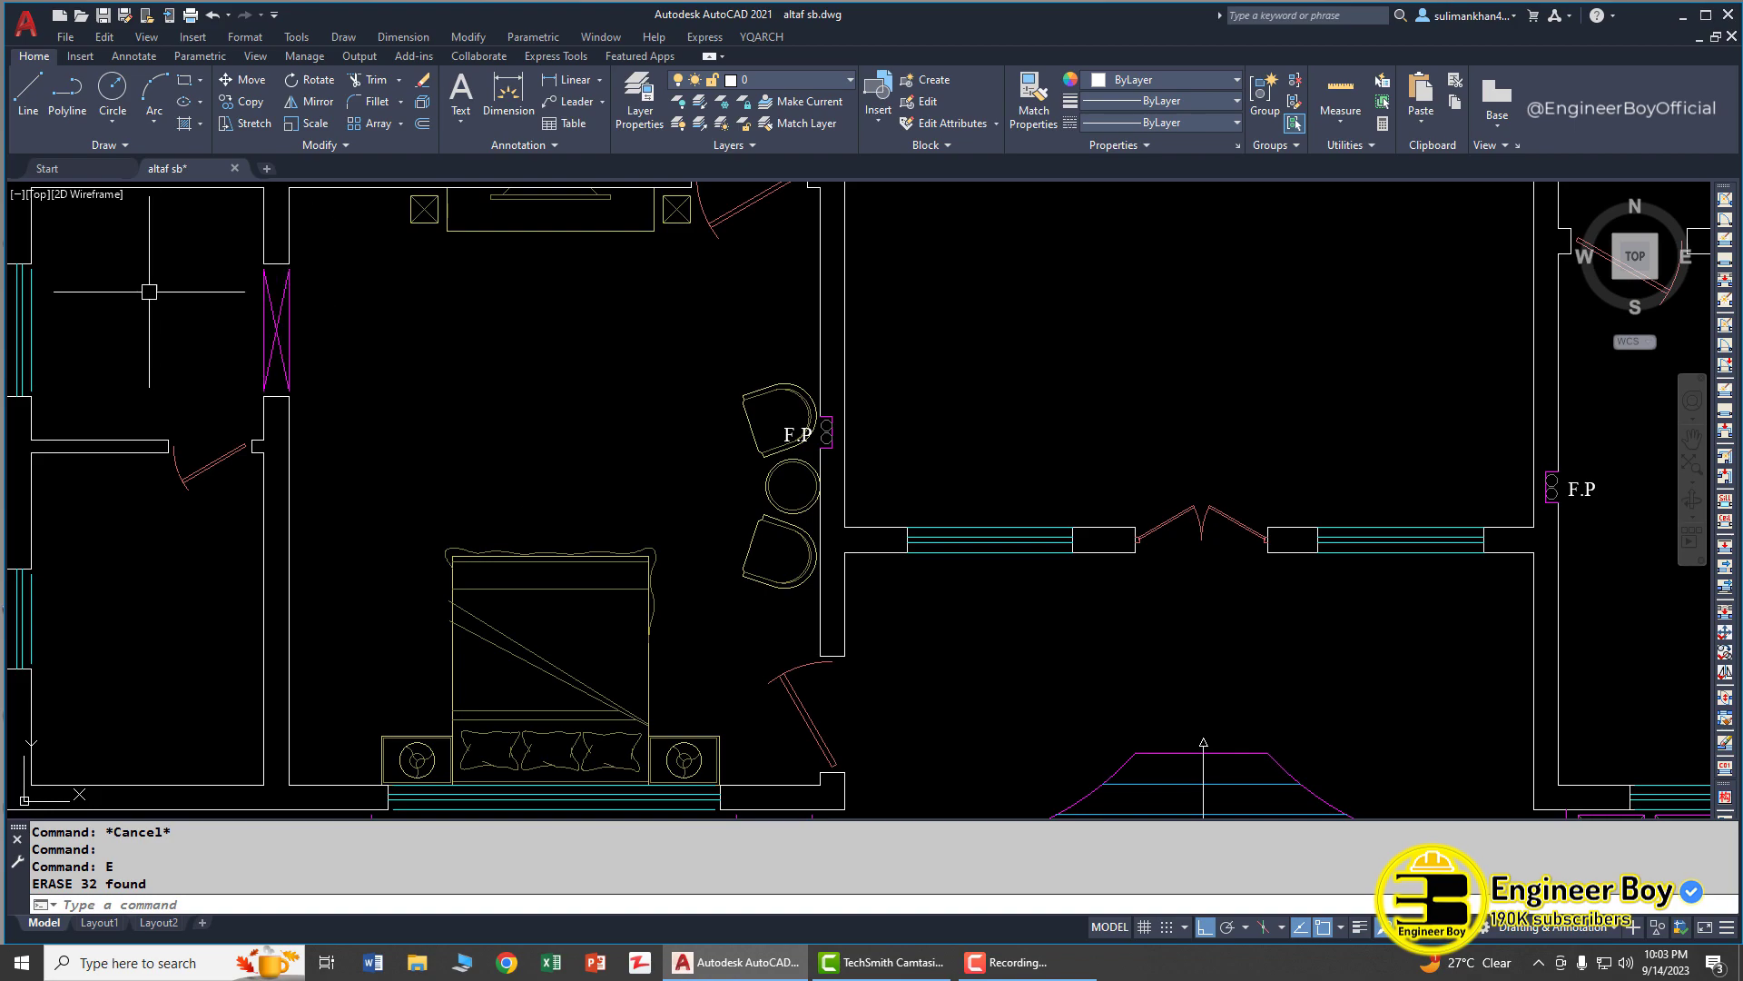
left_click(776, 480)
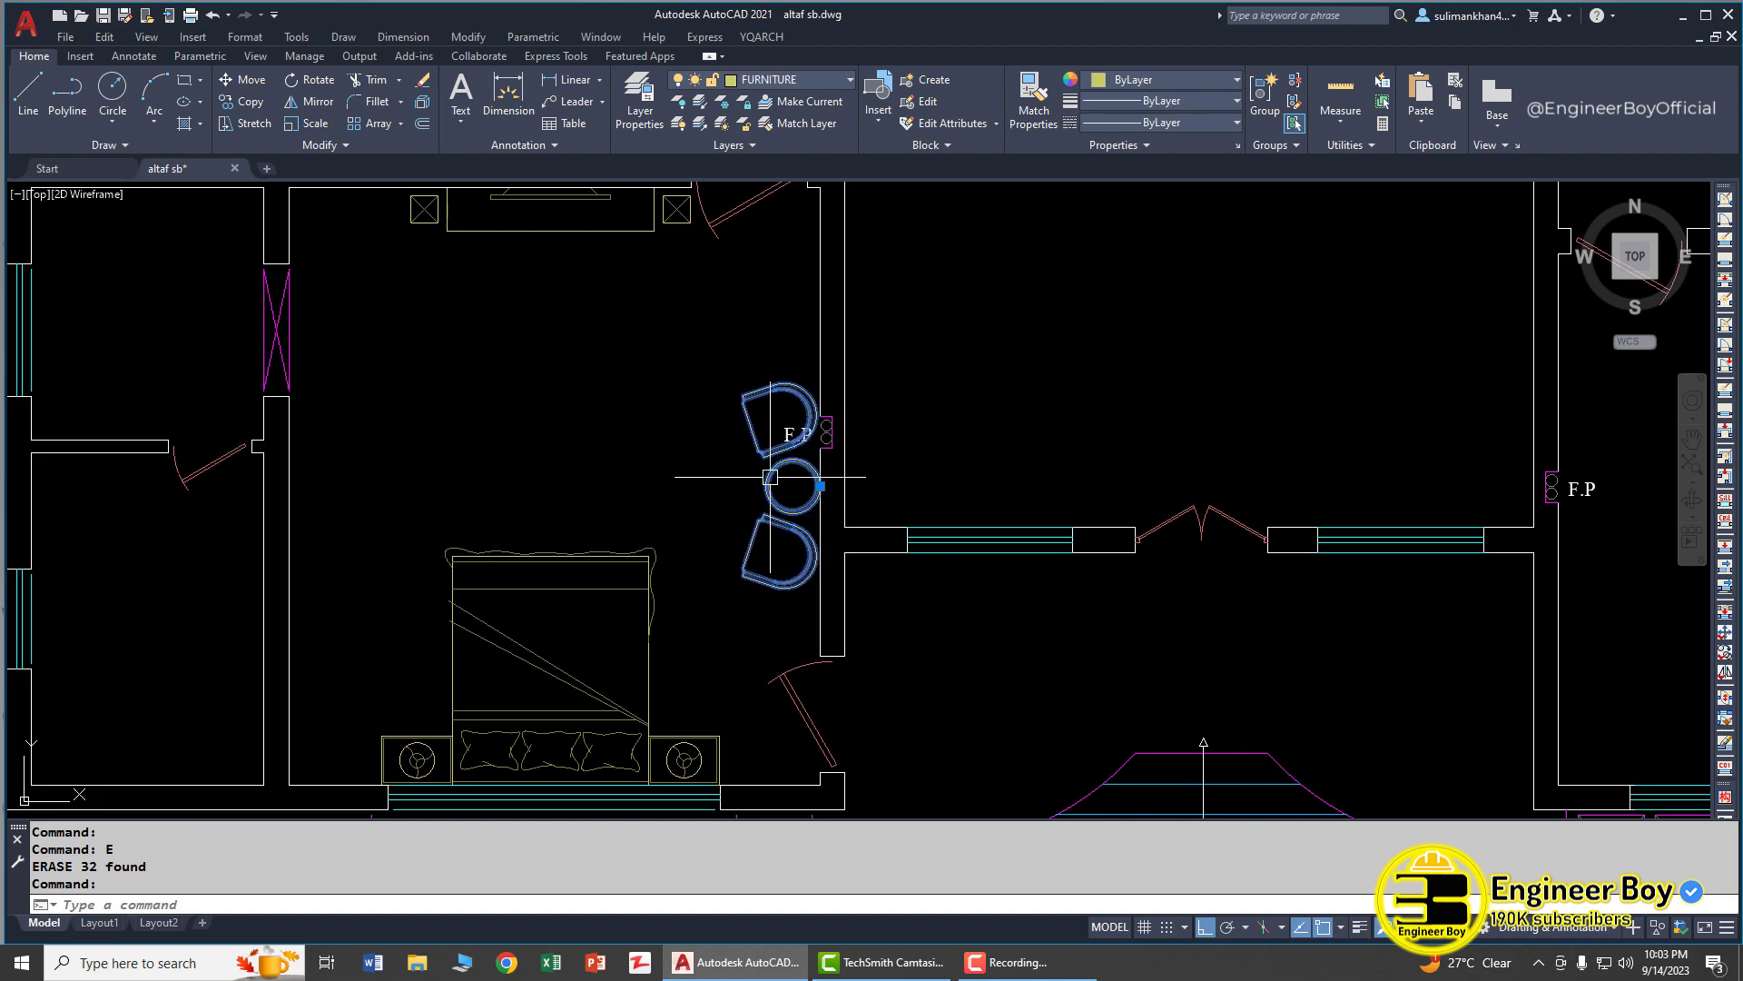
type("e")
key("Return")
scroll(762, 563, "down", 2)
key("Escape")
key("Escape")
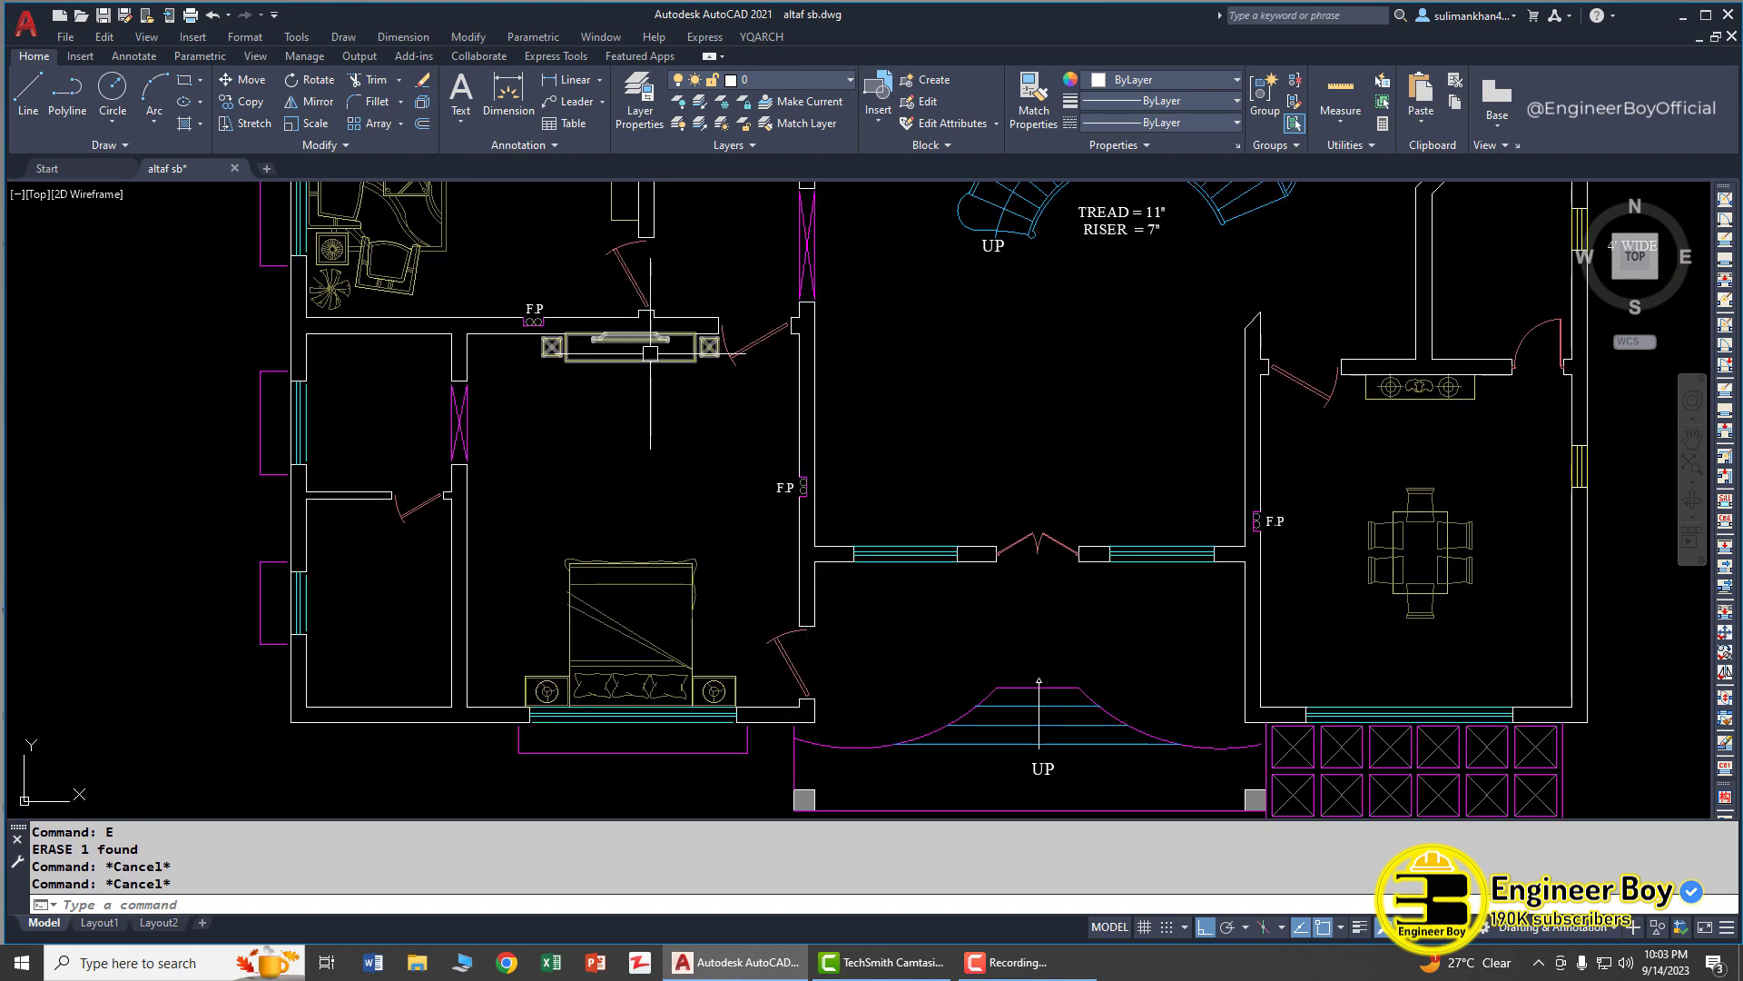
scroll(650, 353, "up", 4)
left_click(632, 355)
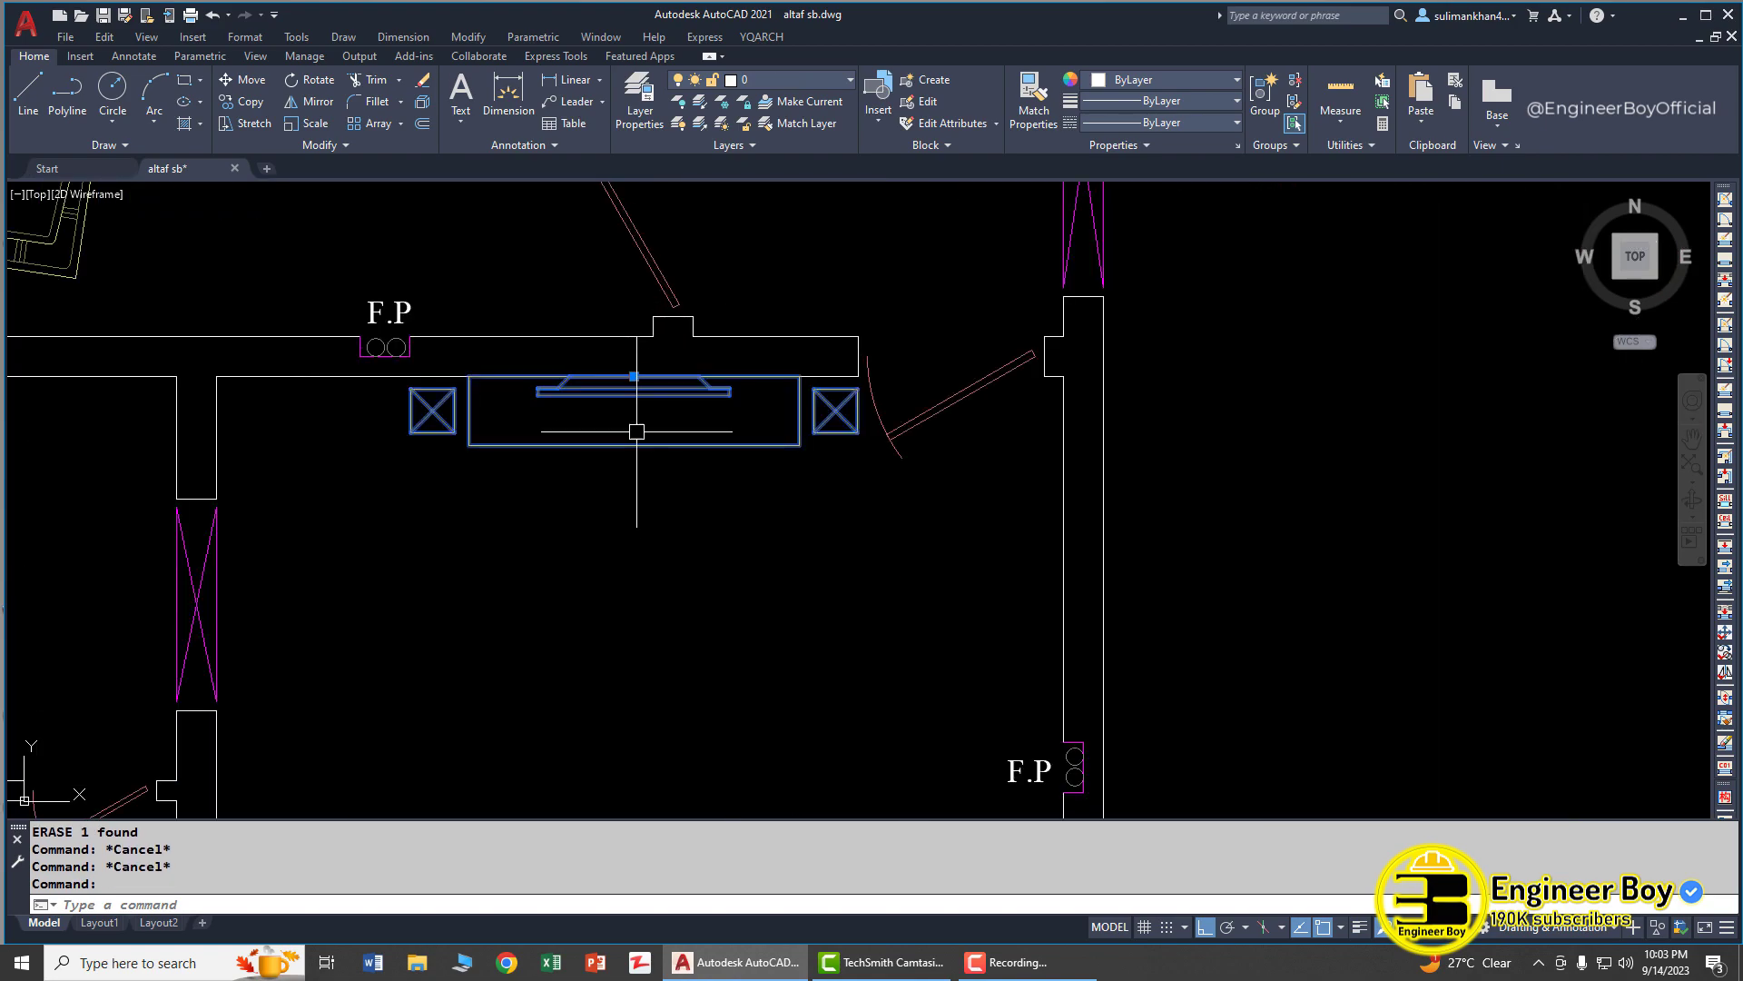
left_click(634, 376)
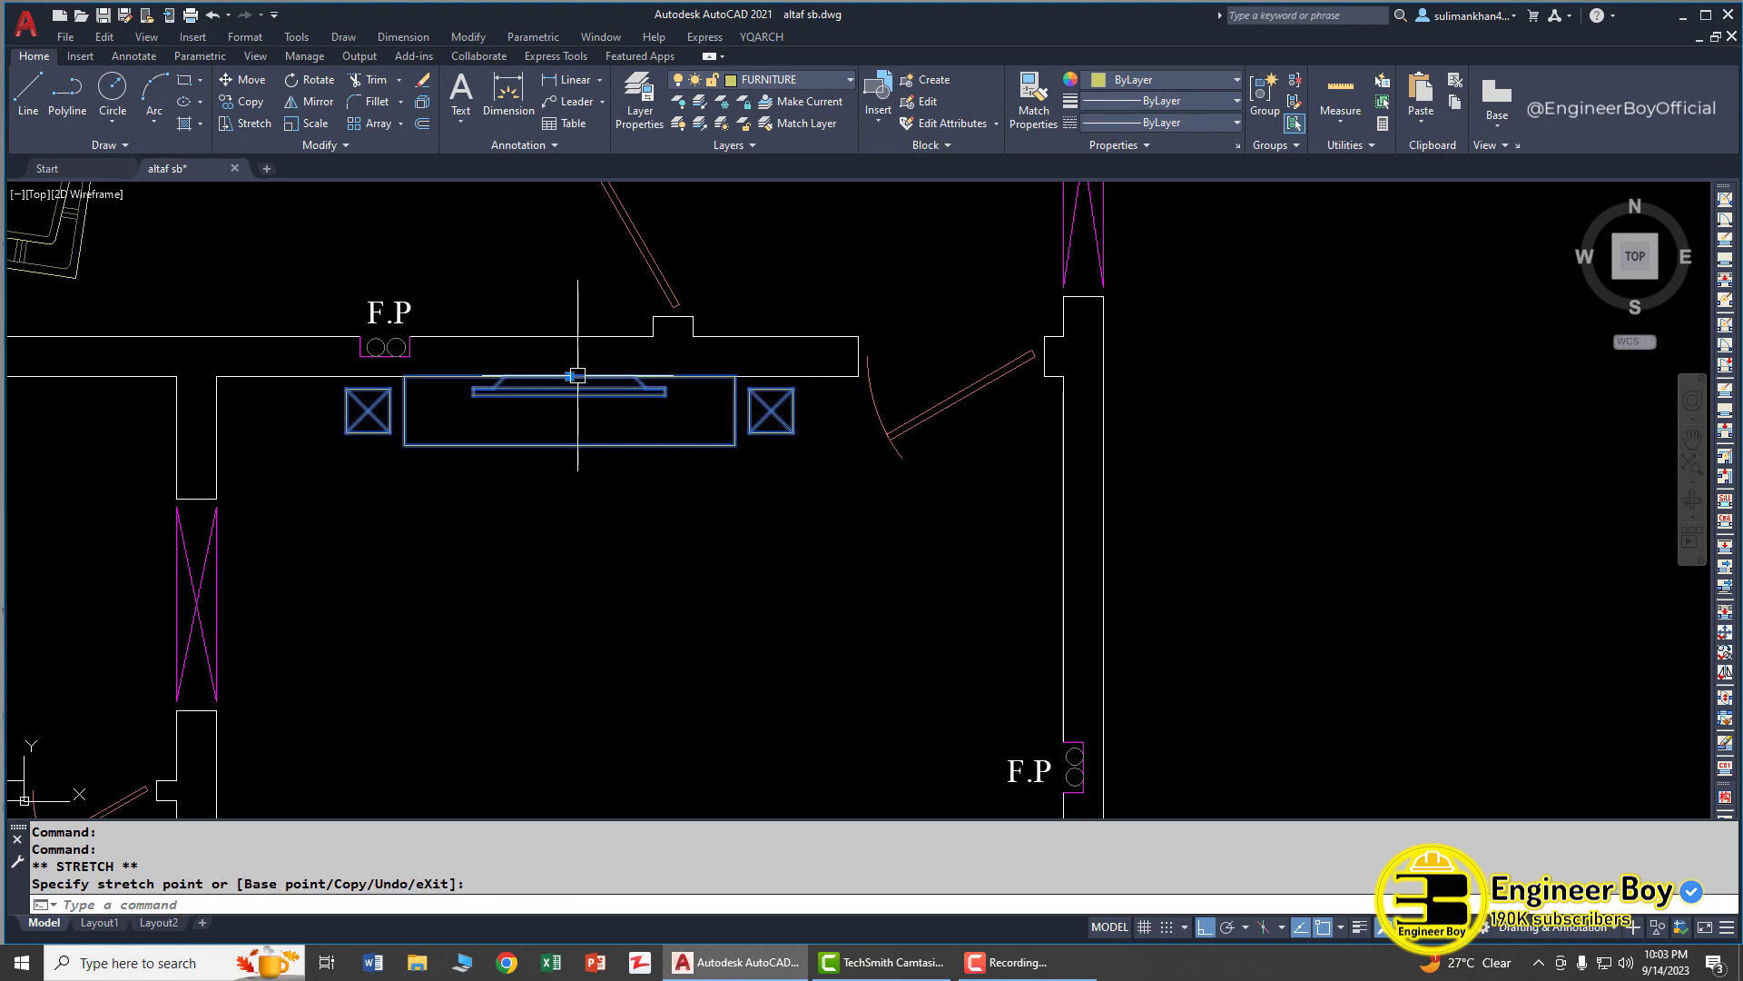
key("Escape")
key("Escape")
scroll(577, 375, "down", 3)
scroll(581, 500, "up", 1)
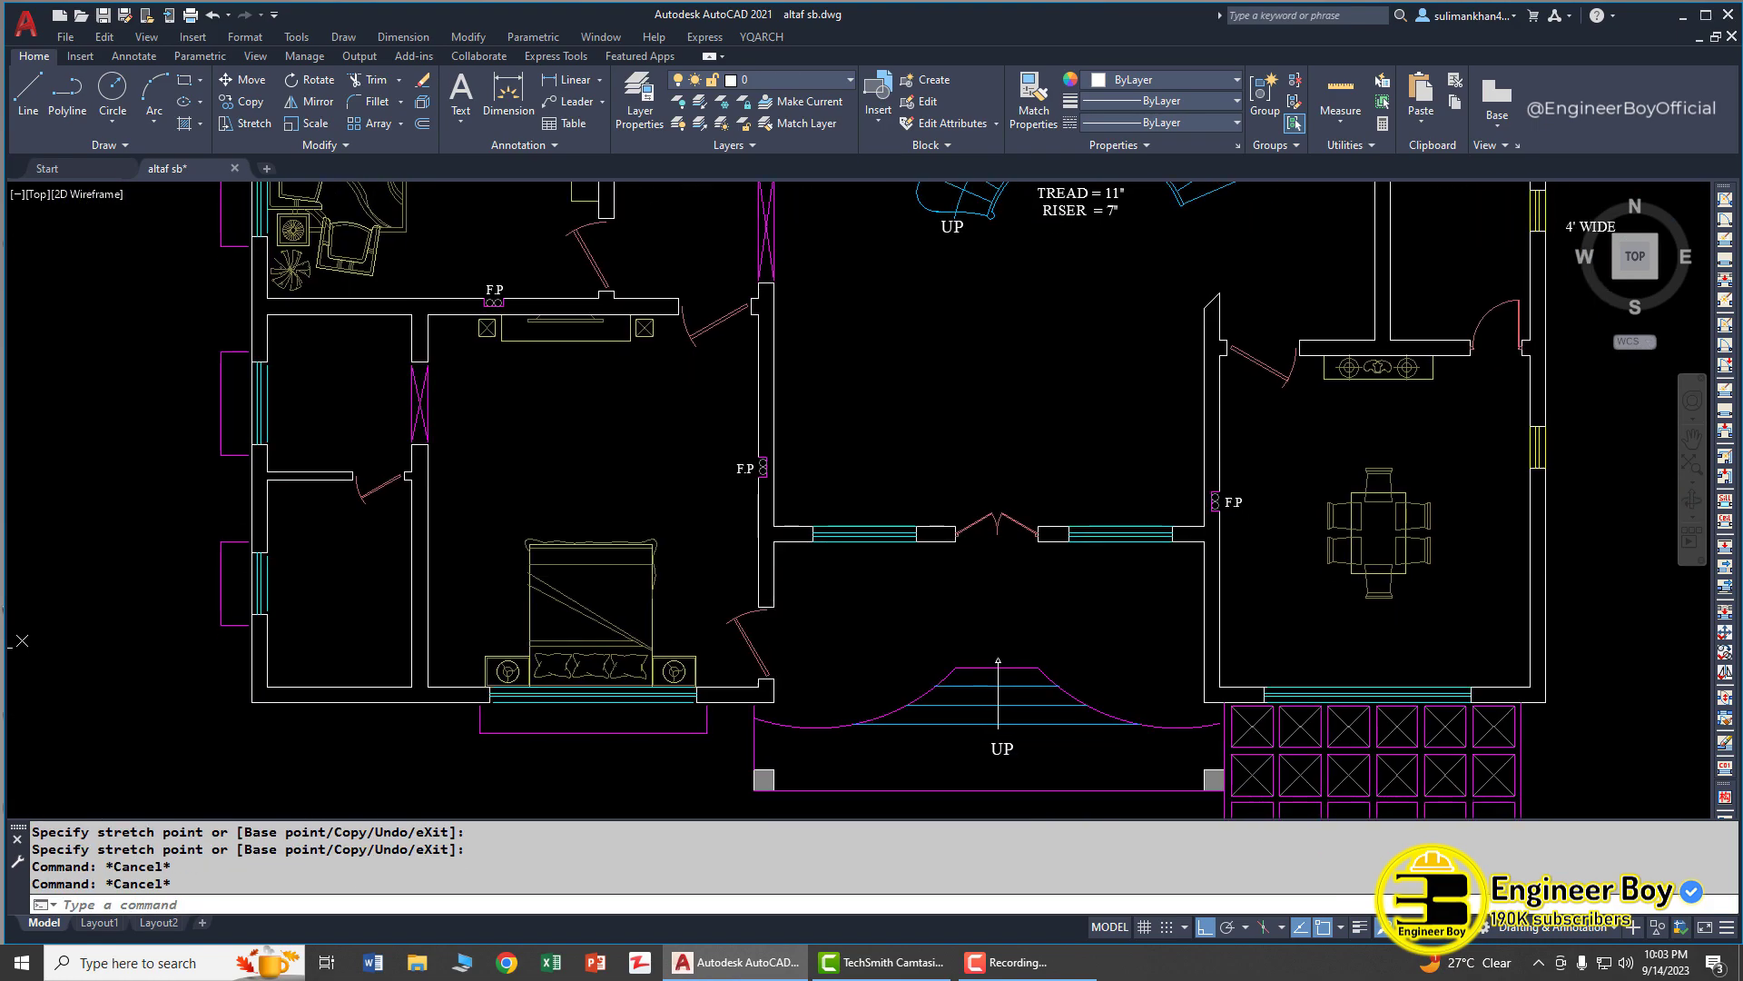
scroll(298, 600, "up", 2)
scroll(342, 556, "down", 2)
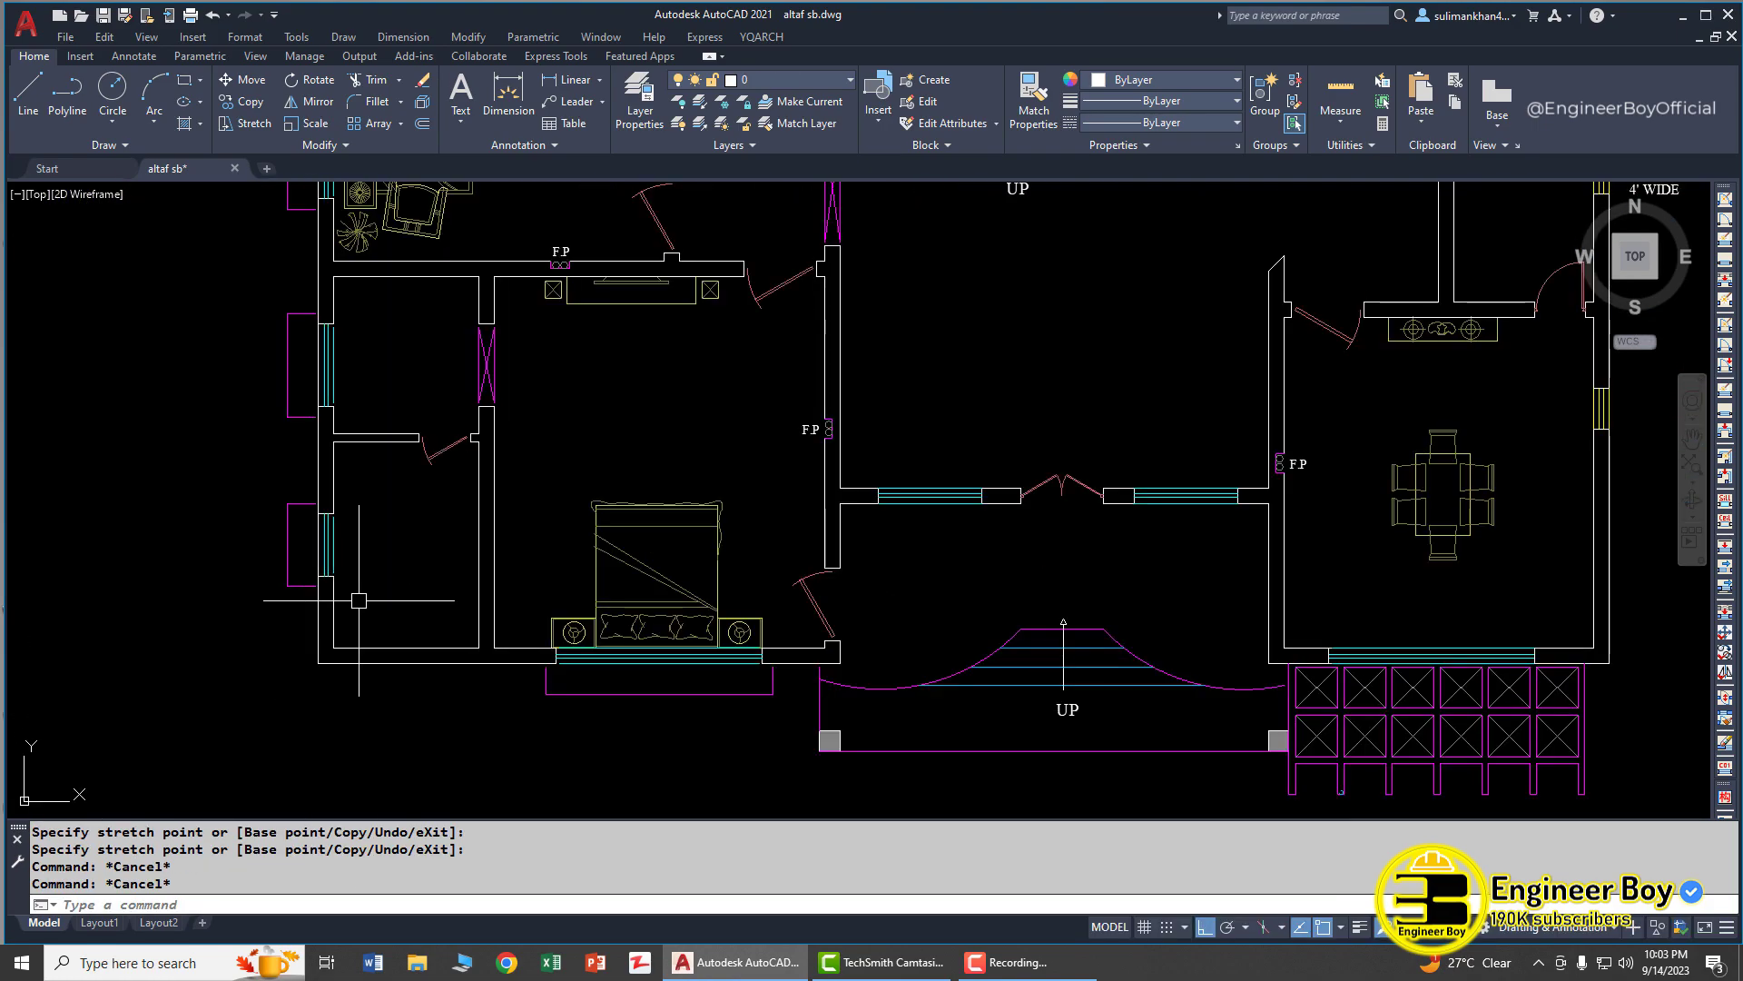
scroll(317, 583, "up", 2)
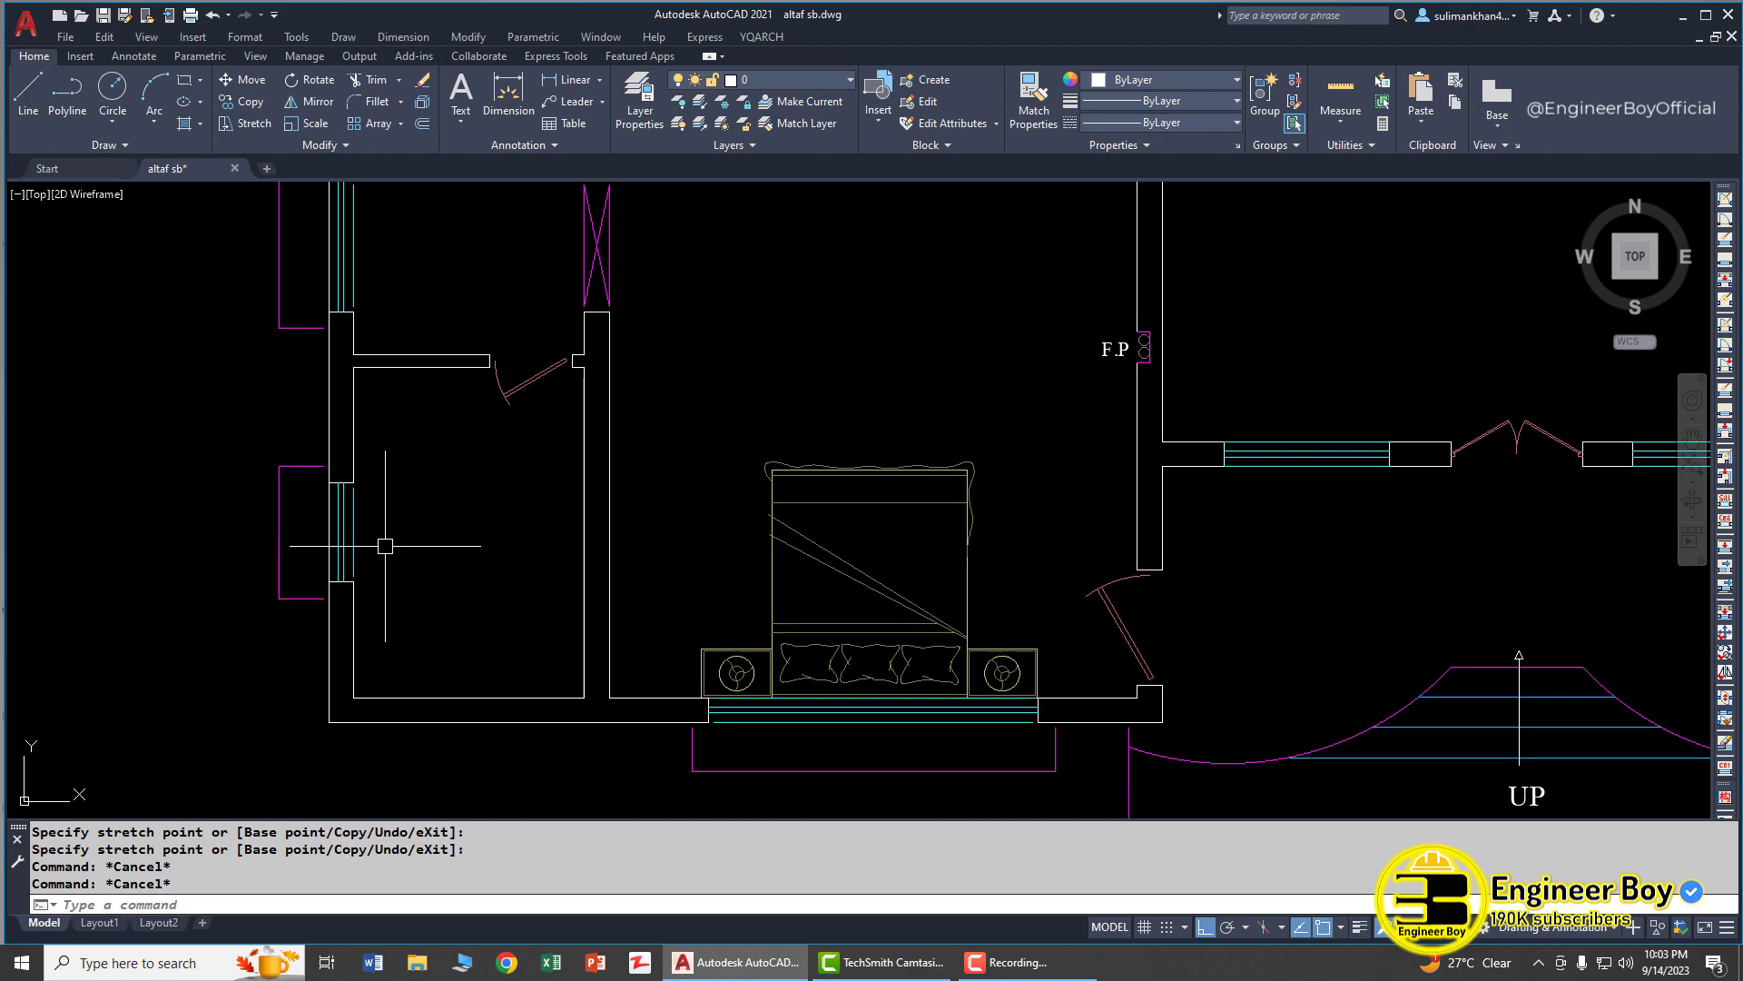
Arrange a WC, corner shower and washbasin in the small room beside the bedroom, trying another layout
key("Return")
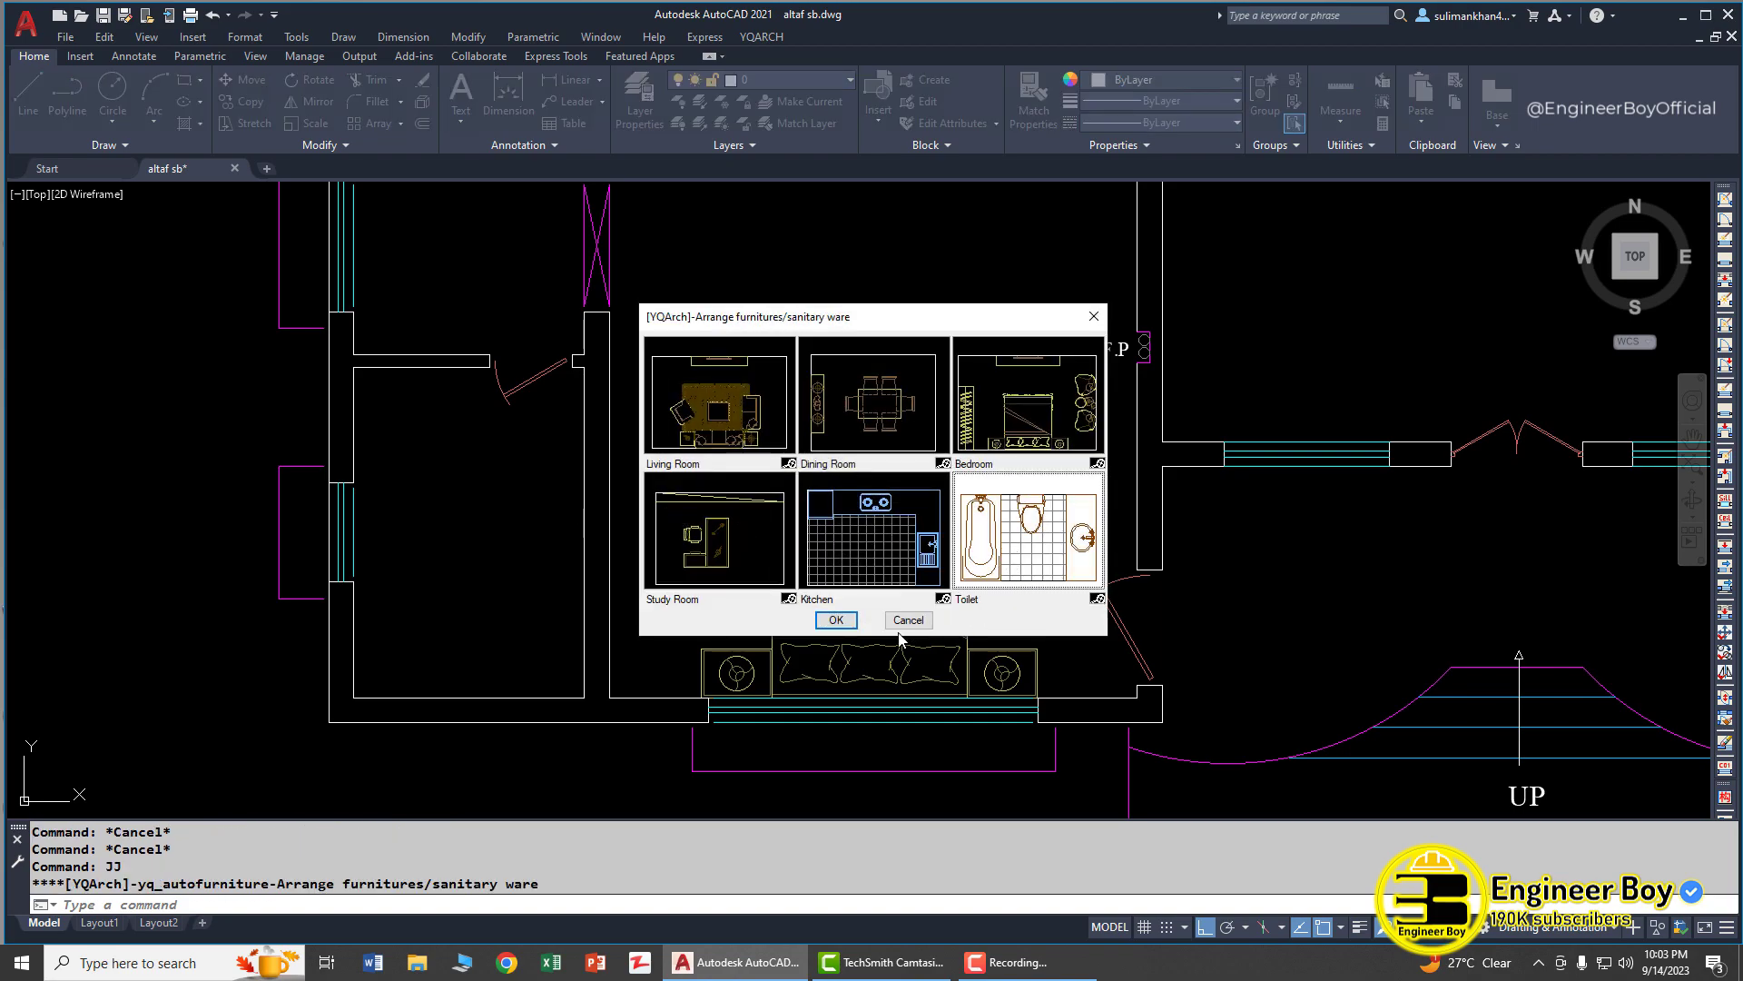
left_click(851, 623)
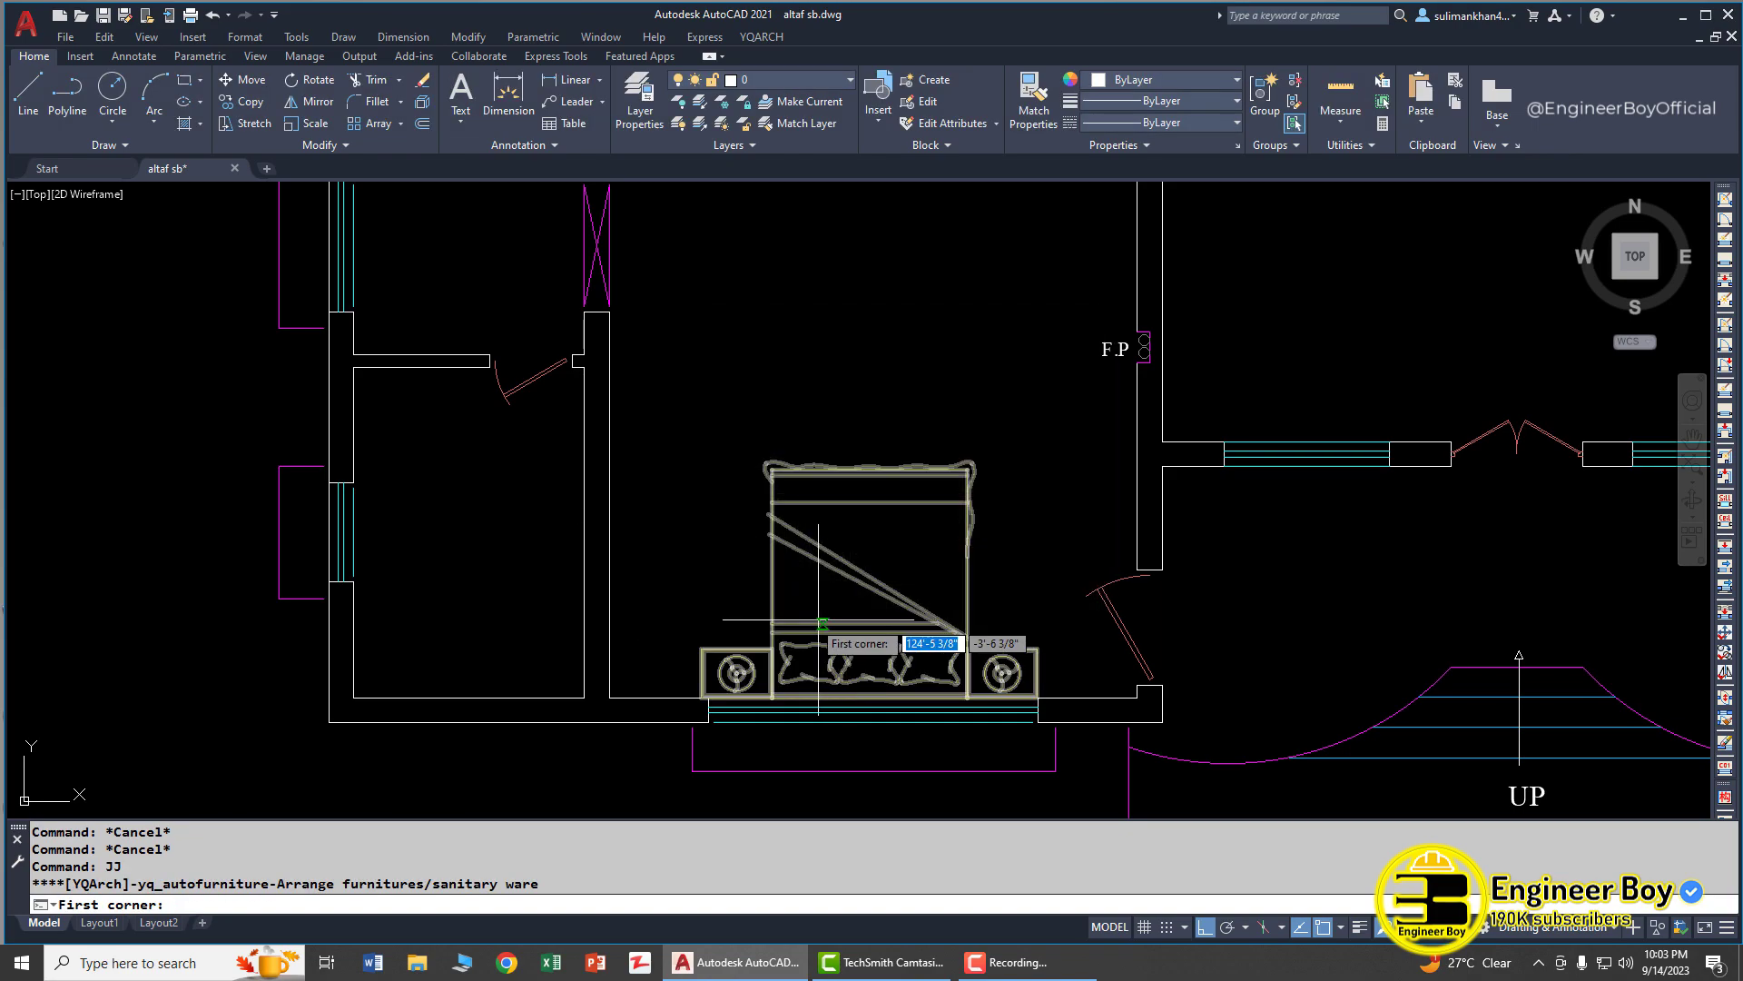
left_click(354, 371)
left_click(584, 695)
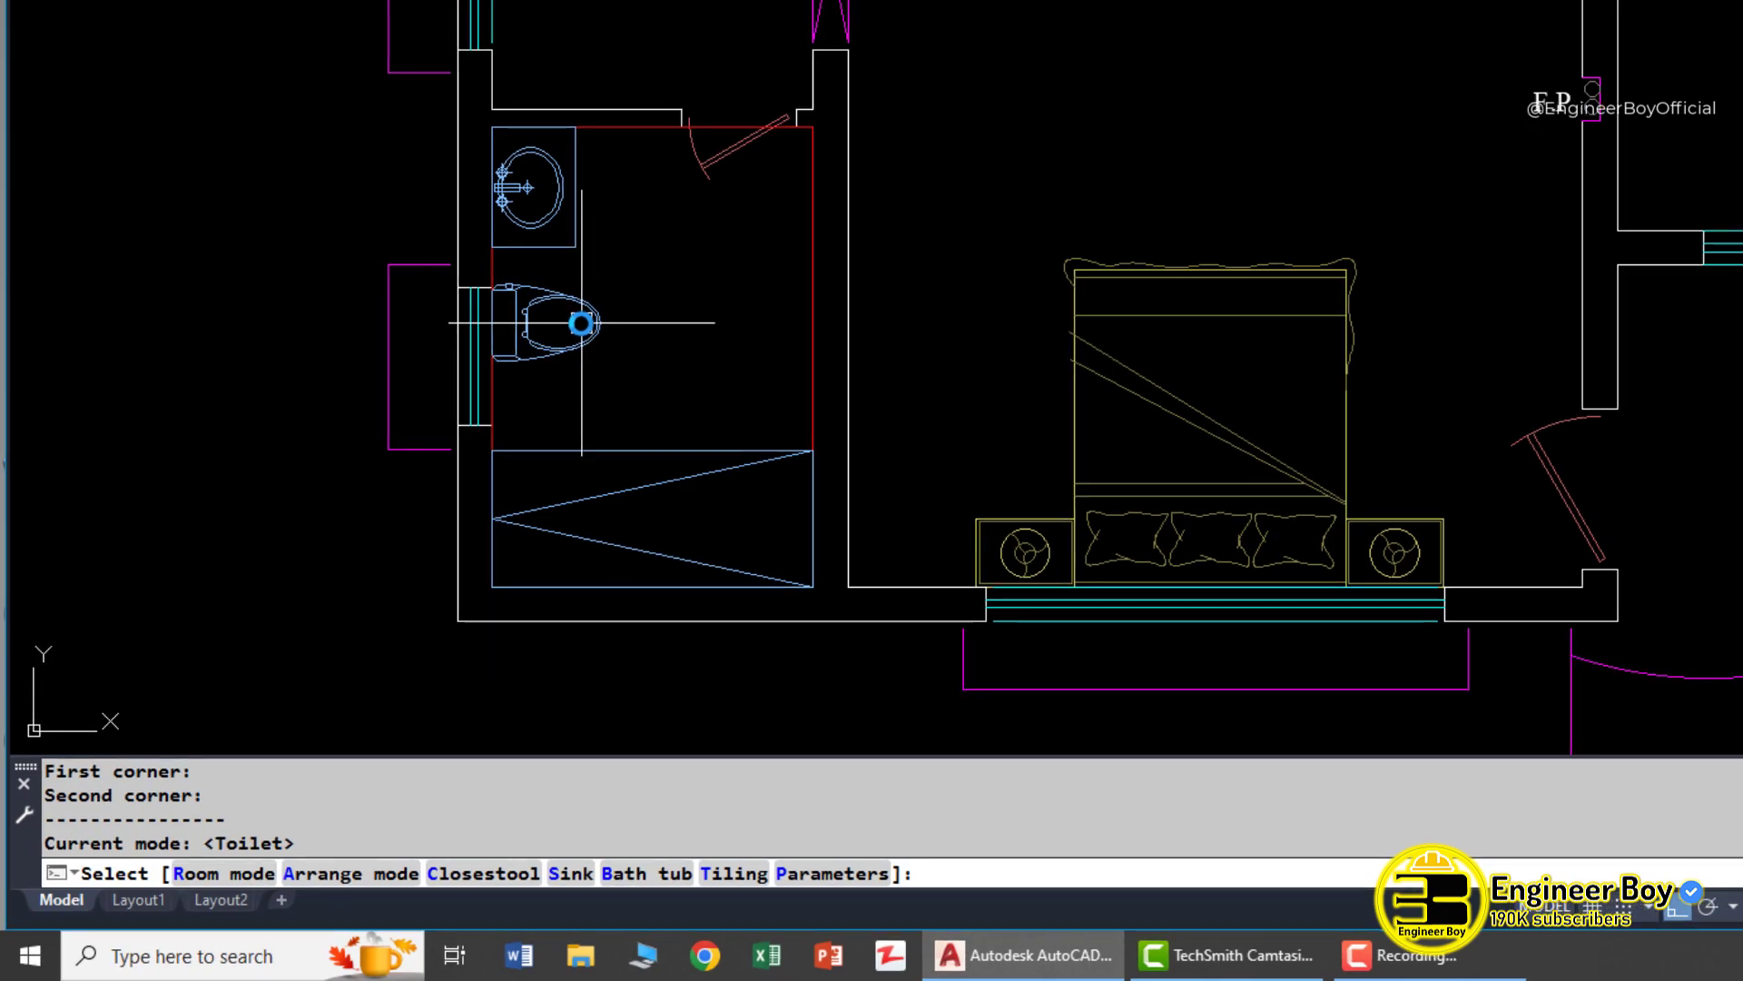
left_click(581, 323)
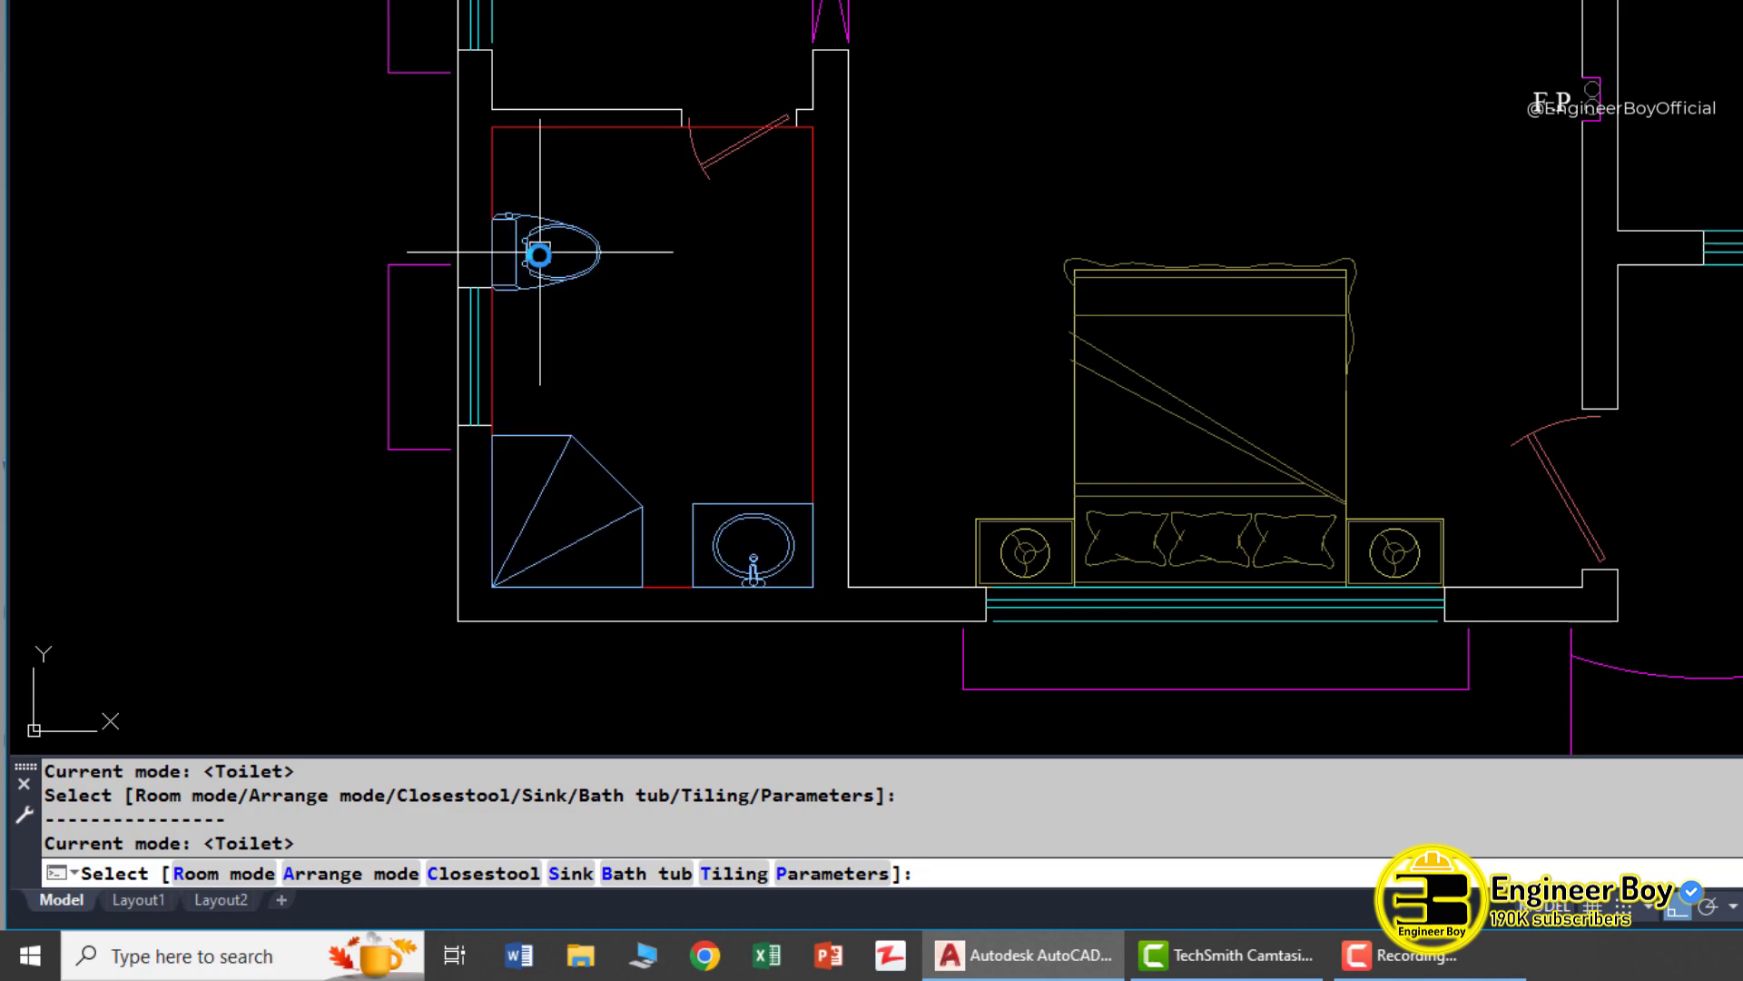
Skip the tiling step, then try moving the toilet fixture by its grip and cancel
key("Return")
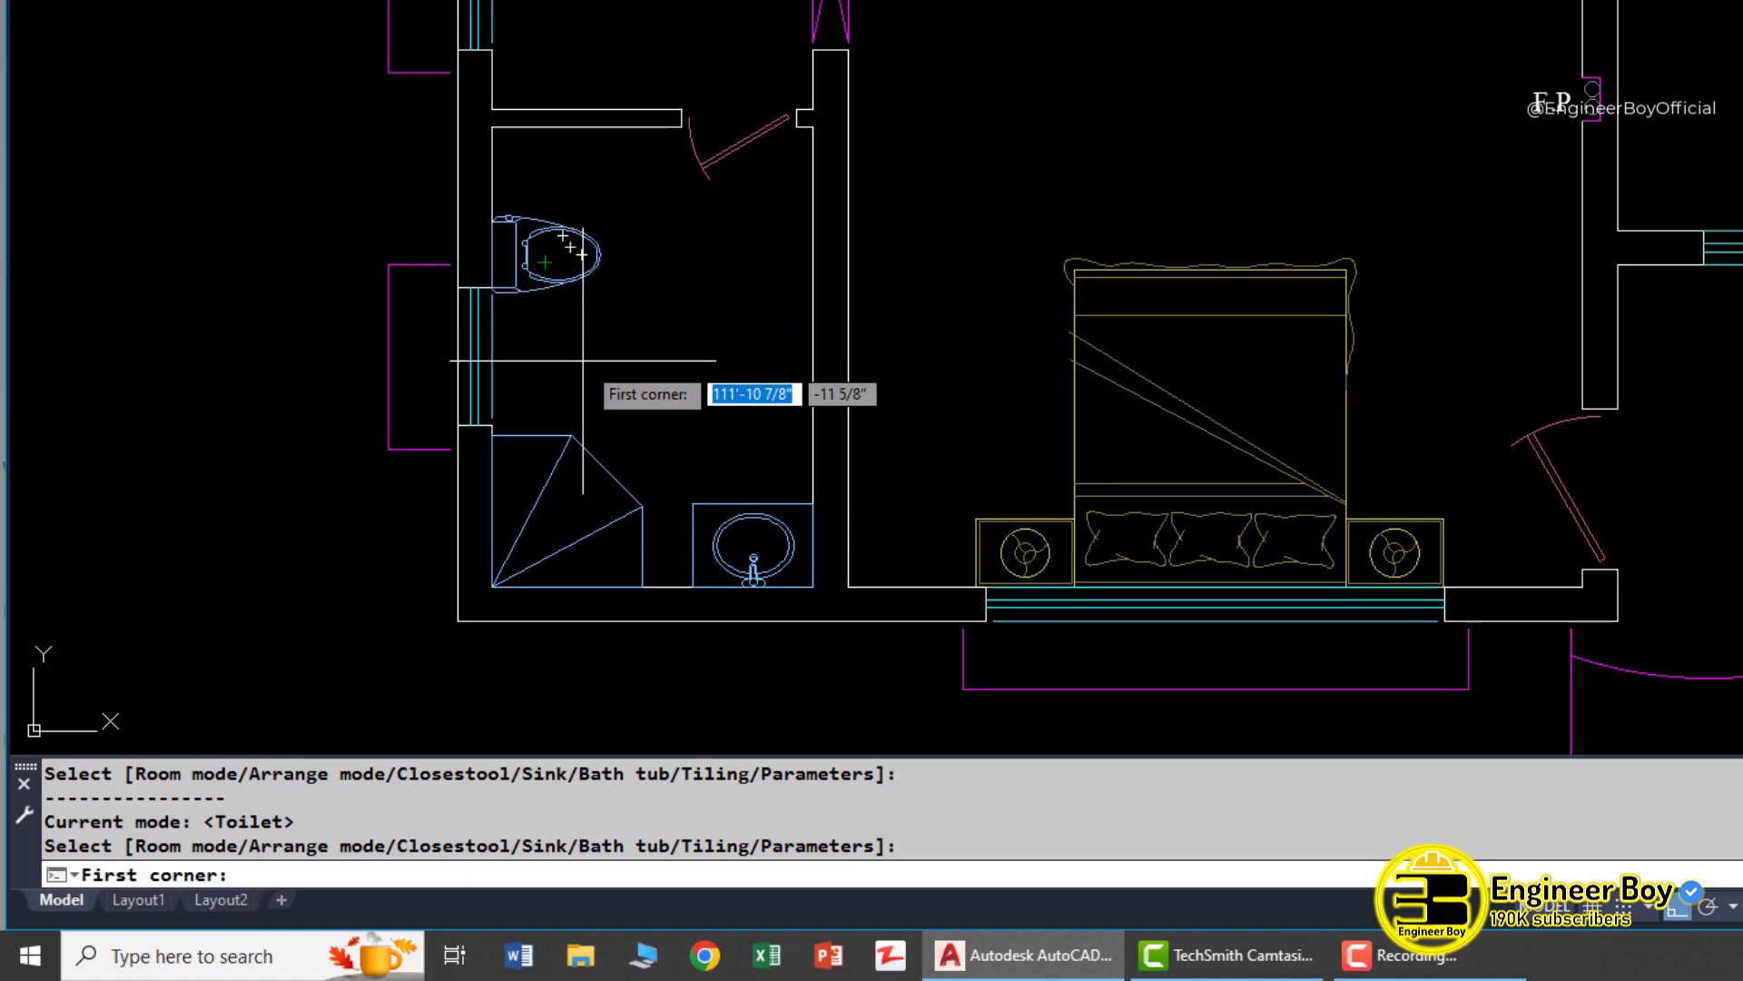
key("Escape")
key("Escape")
scroll(563, 253, "up", 4)
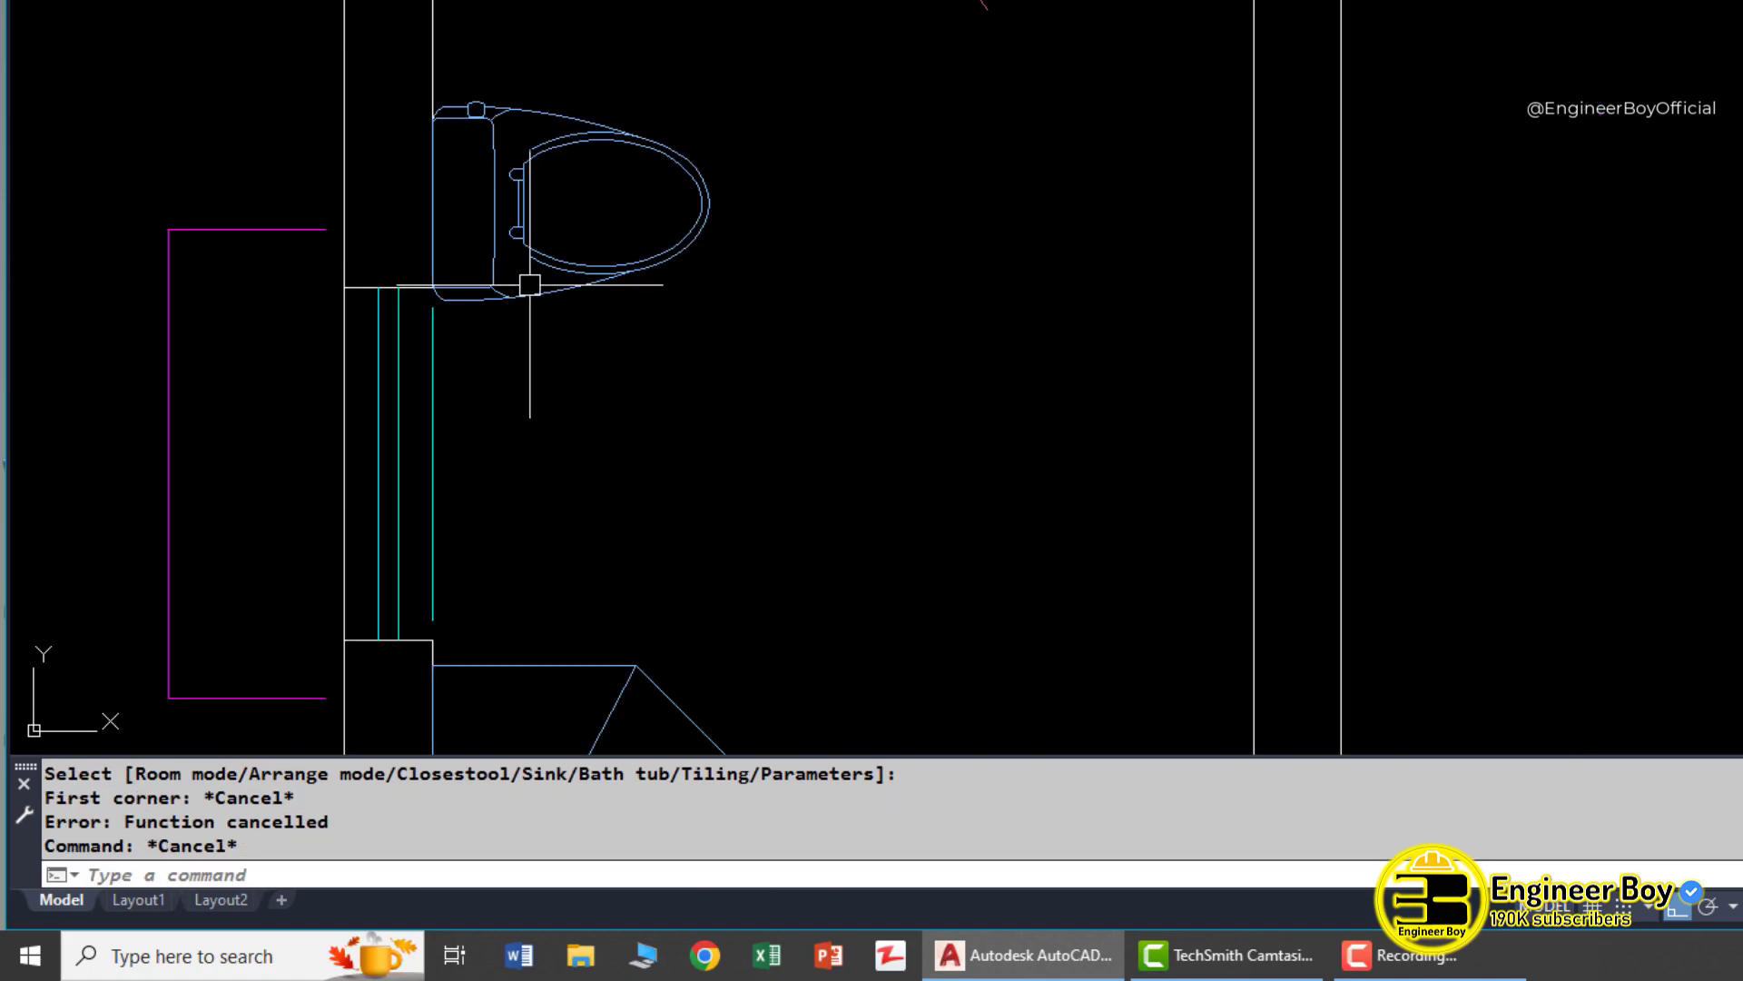
left_click(531, 242)
left_click(432, 203)
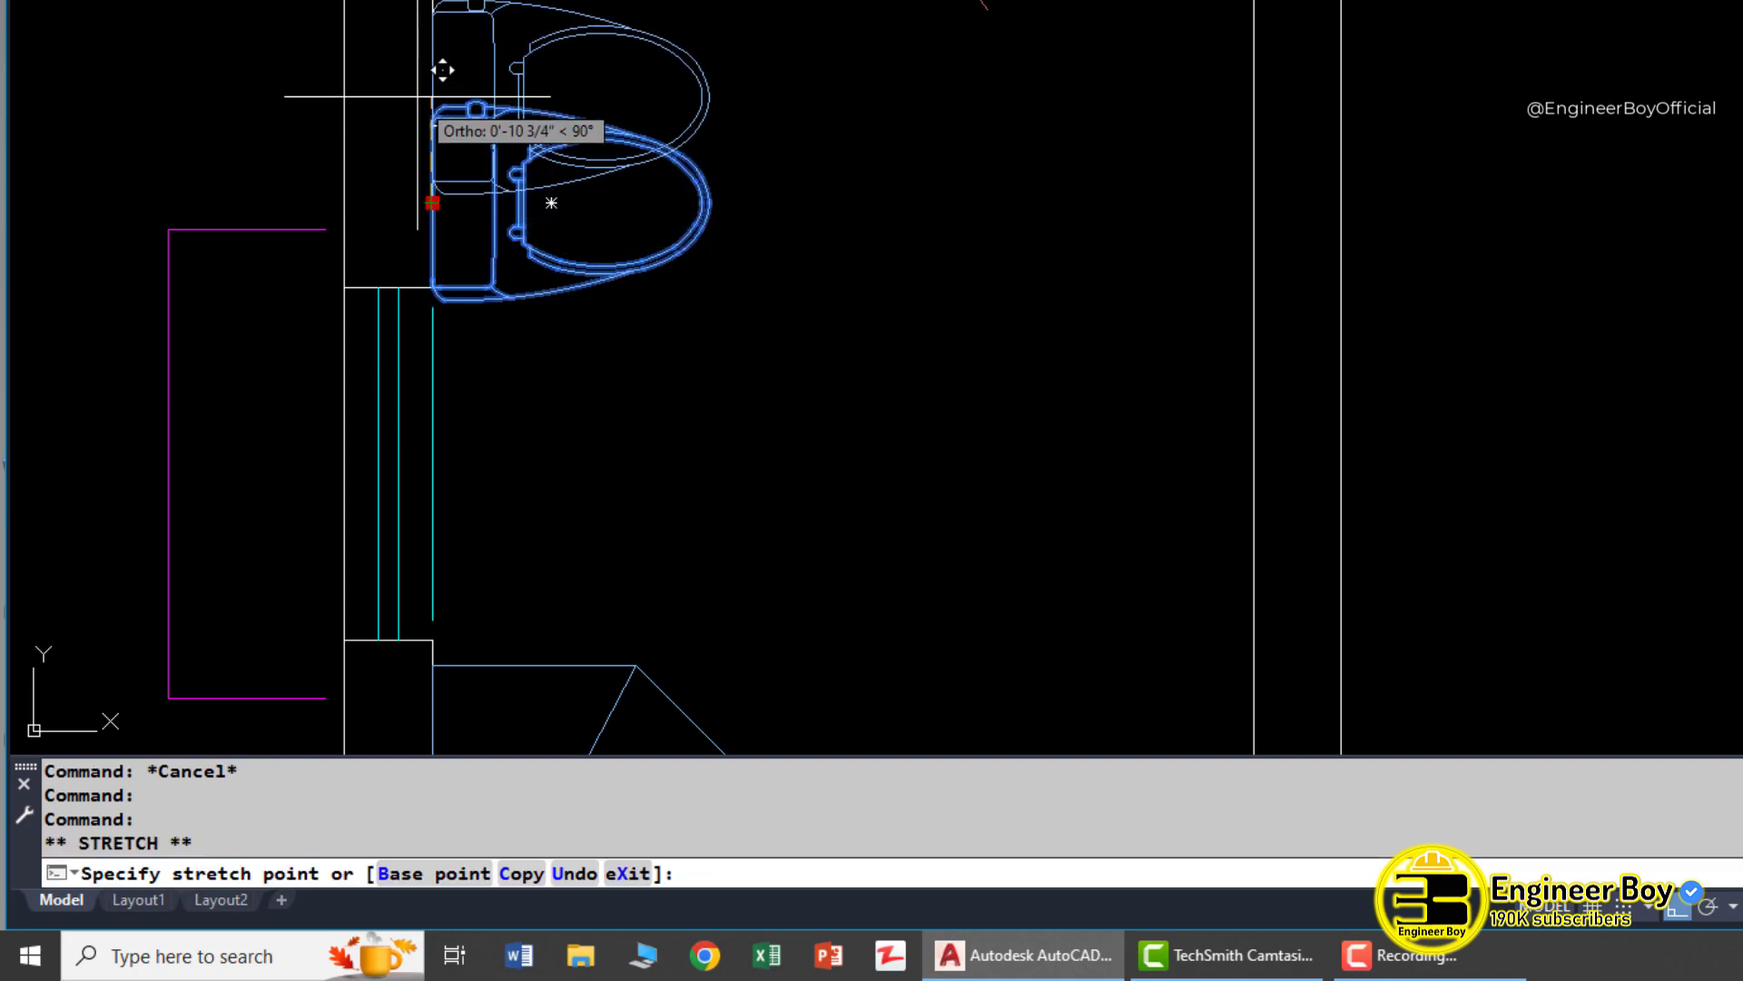
key("Escape")
Erase the duplicate WC bowl outline and zoom to the two unfurnished small rooms
left_click(603, 274)
left_click(635, 307)
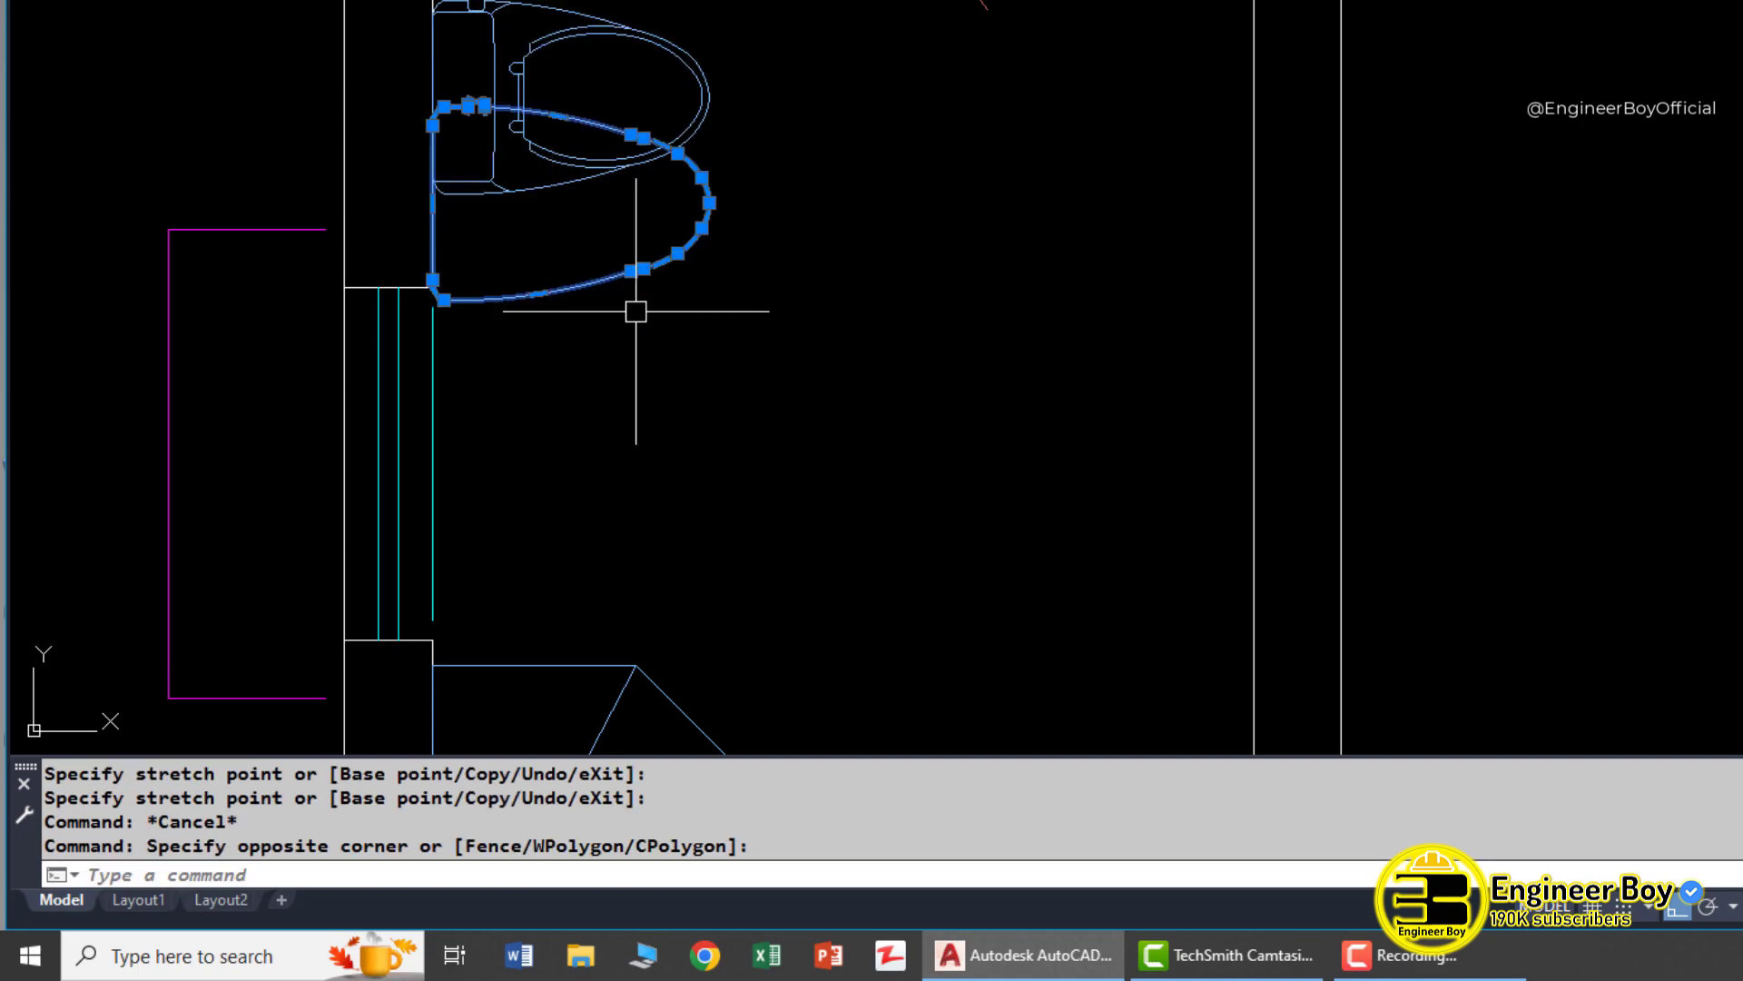
type("E")
key("Return")
scroll(690, 332, "down", 4)
key("Escape")
scroll(782, 395, "up", 2)
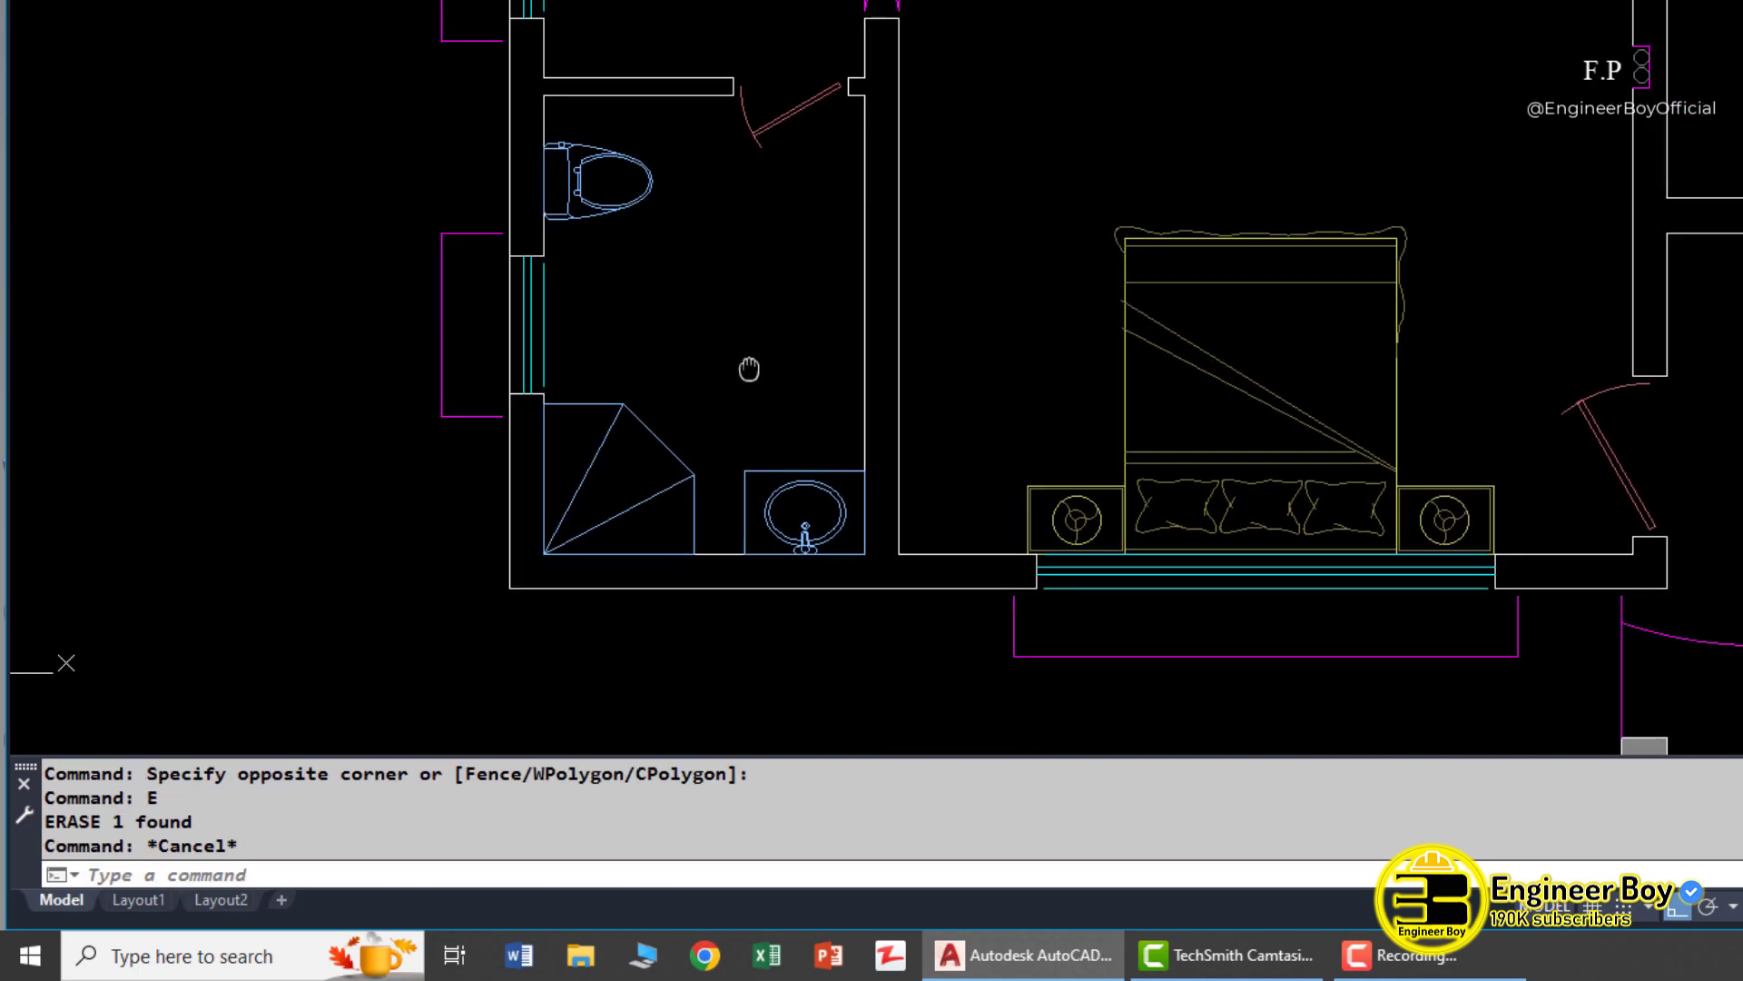
scroll(700, 237, "down", 5)
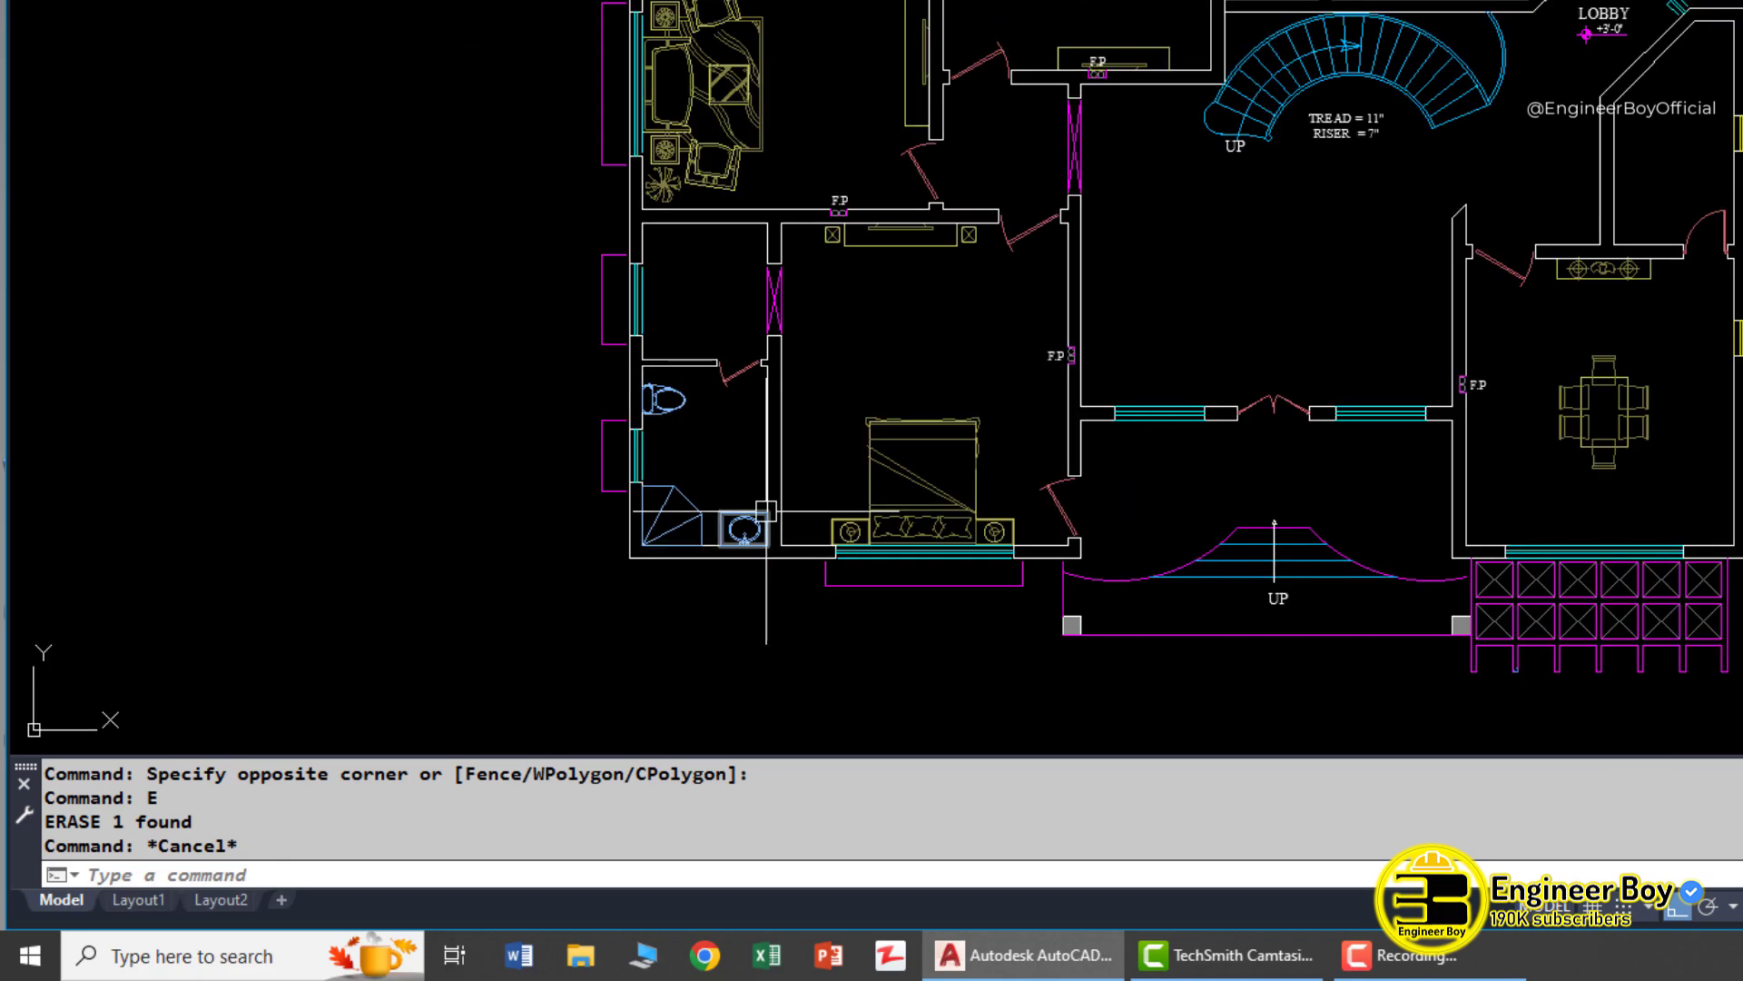
scroll(700, 237, "up", 6)
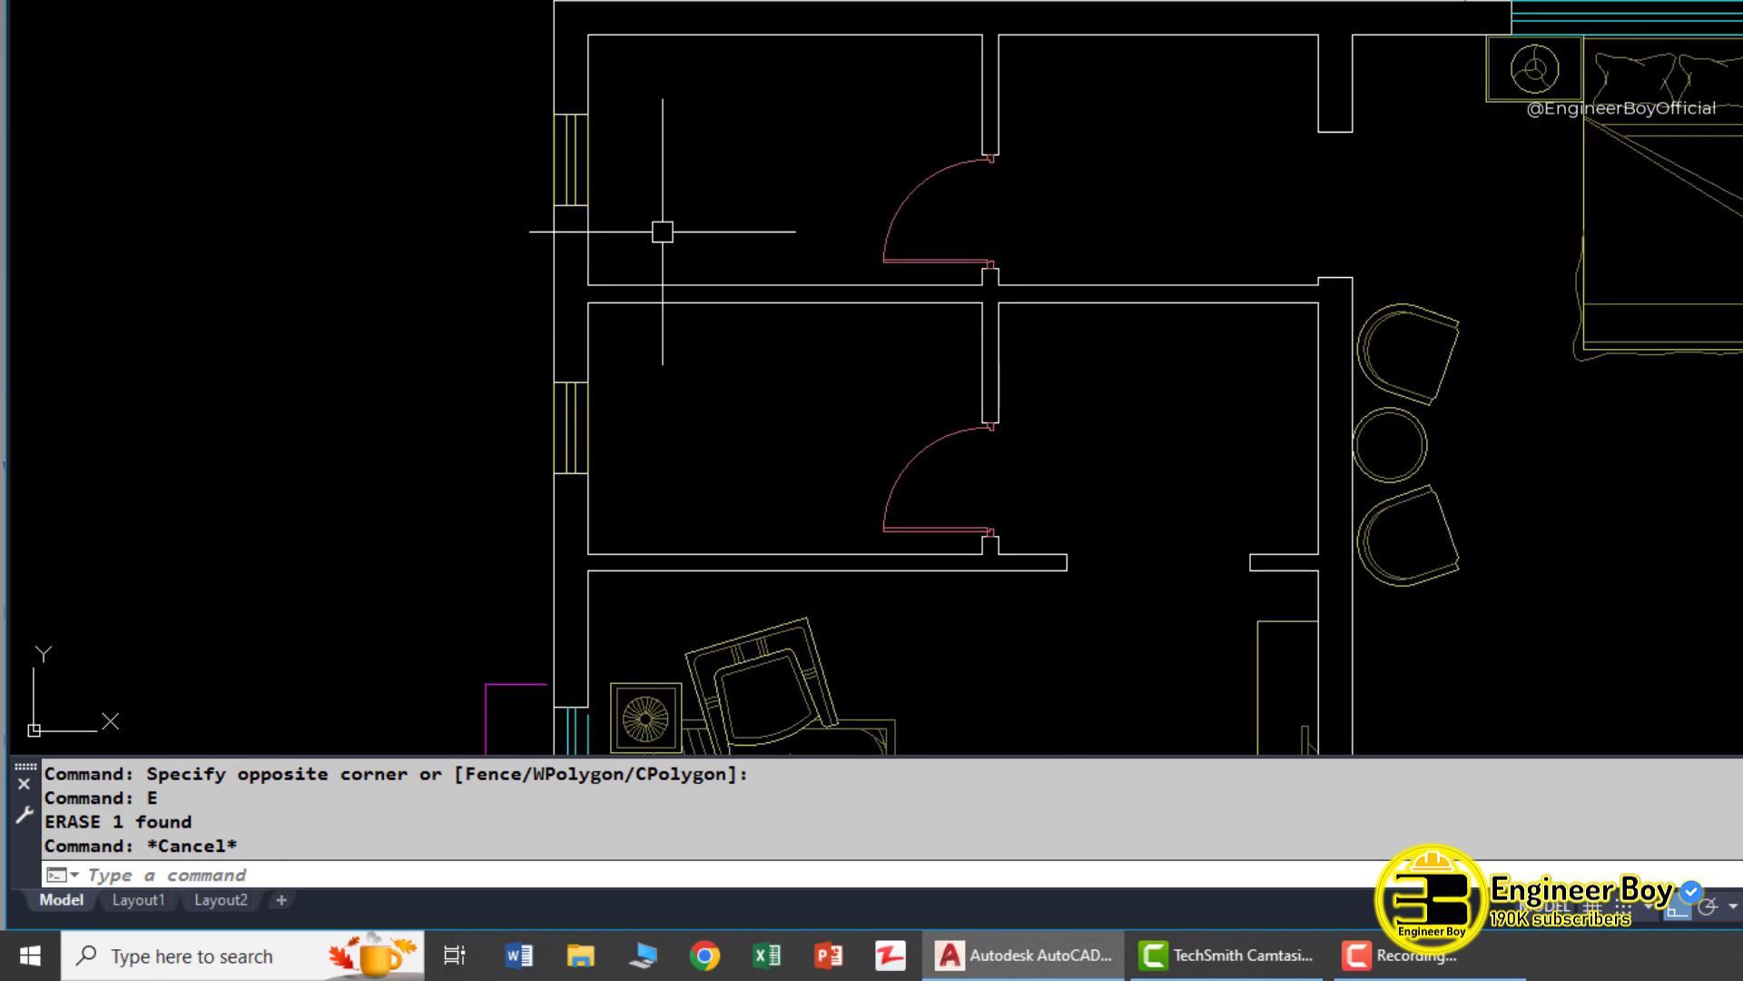
Furnish the upper small room with the corner shower, WC and washbasin toilet arrangement
key("Return")
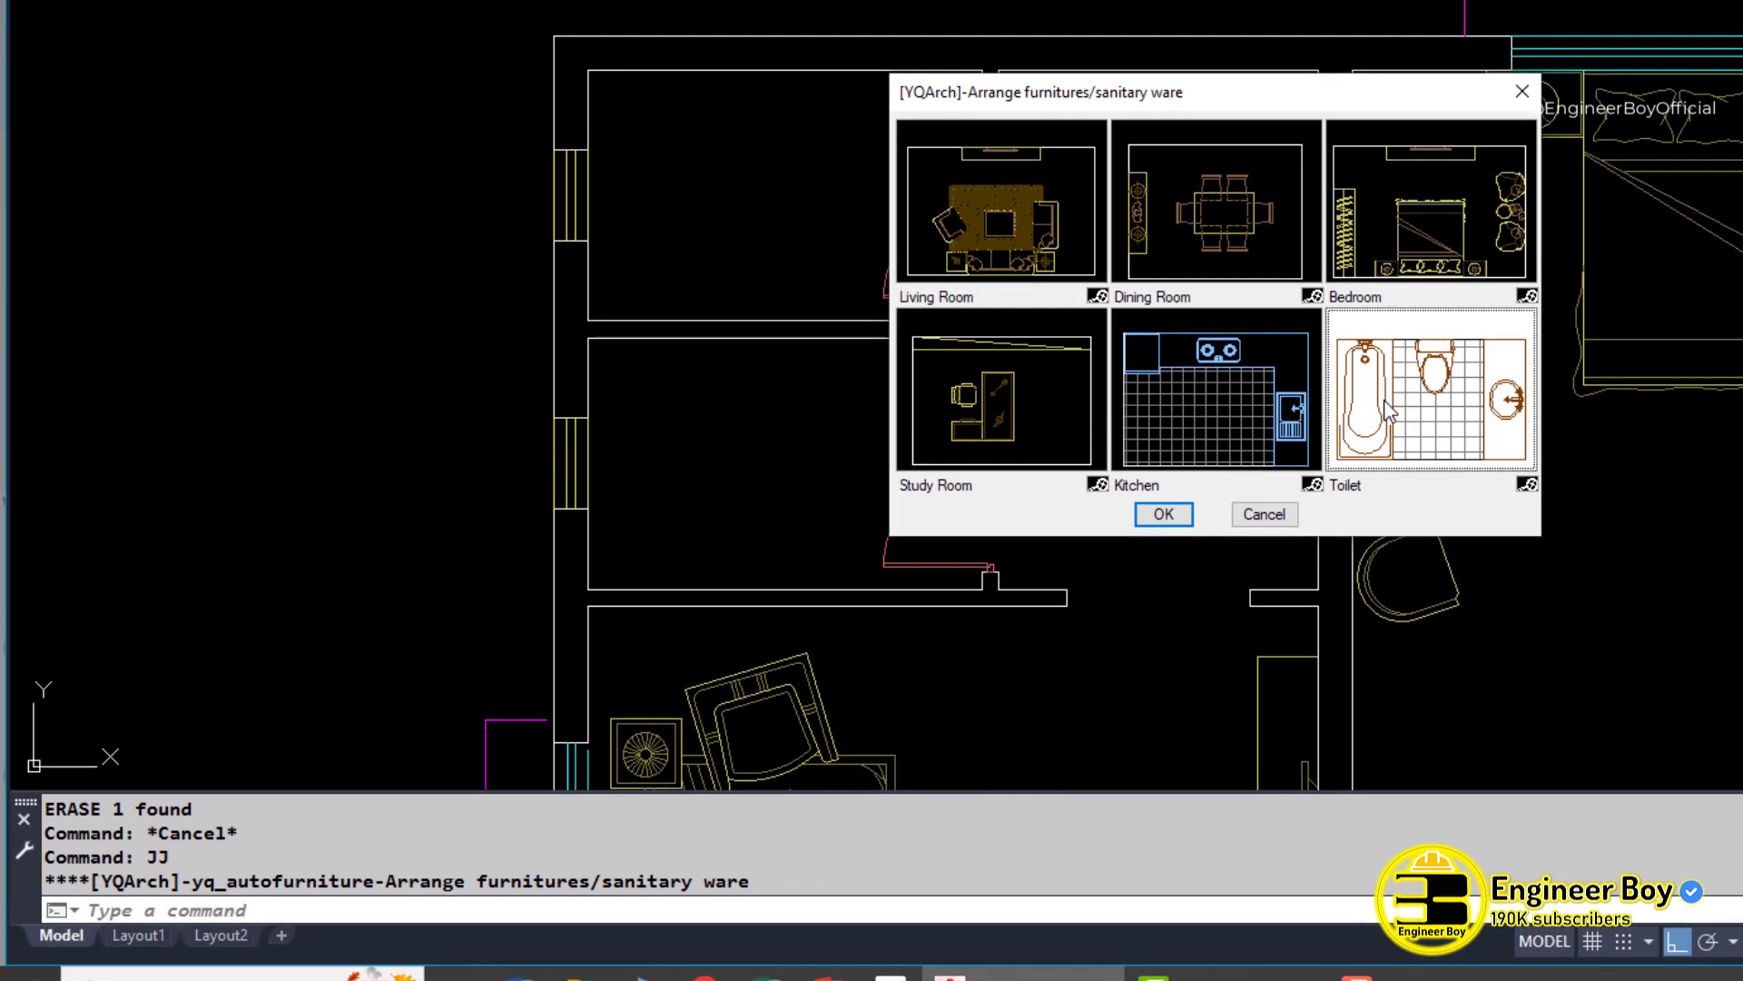
left_click(1302, 389)
left_click(588, 74)
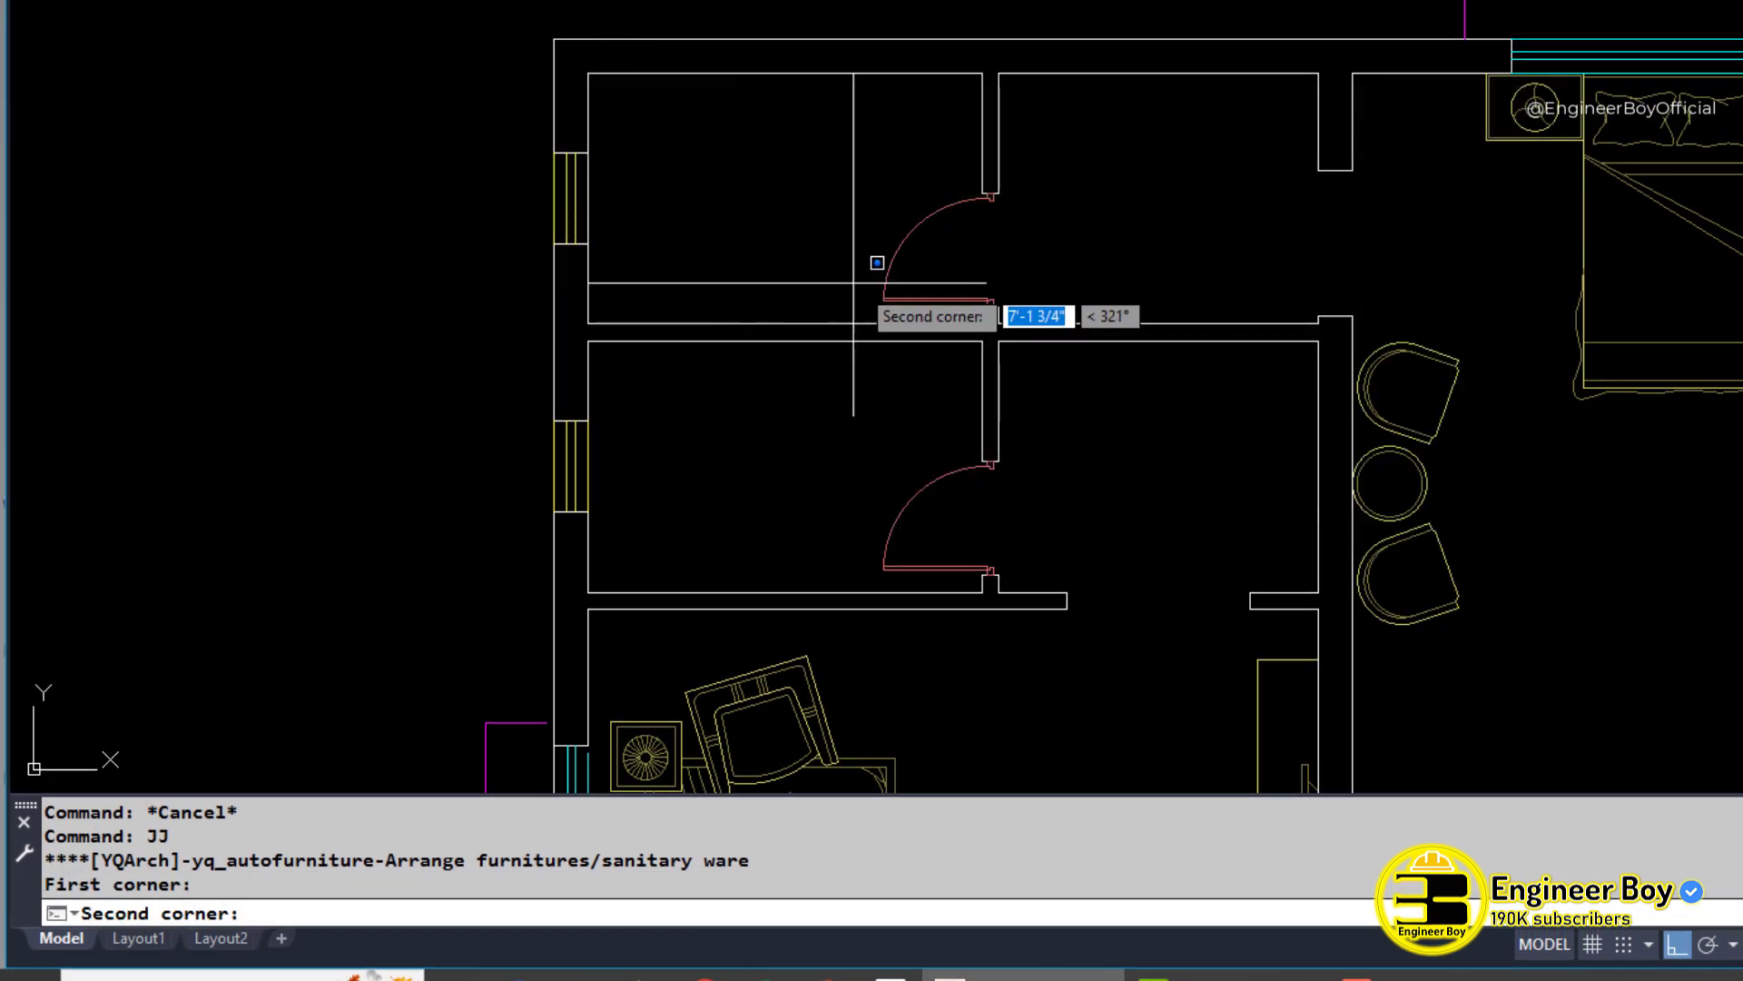
left_click(983, 311)
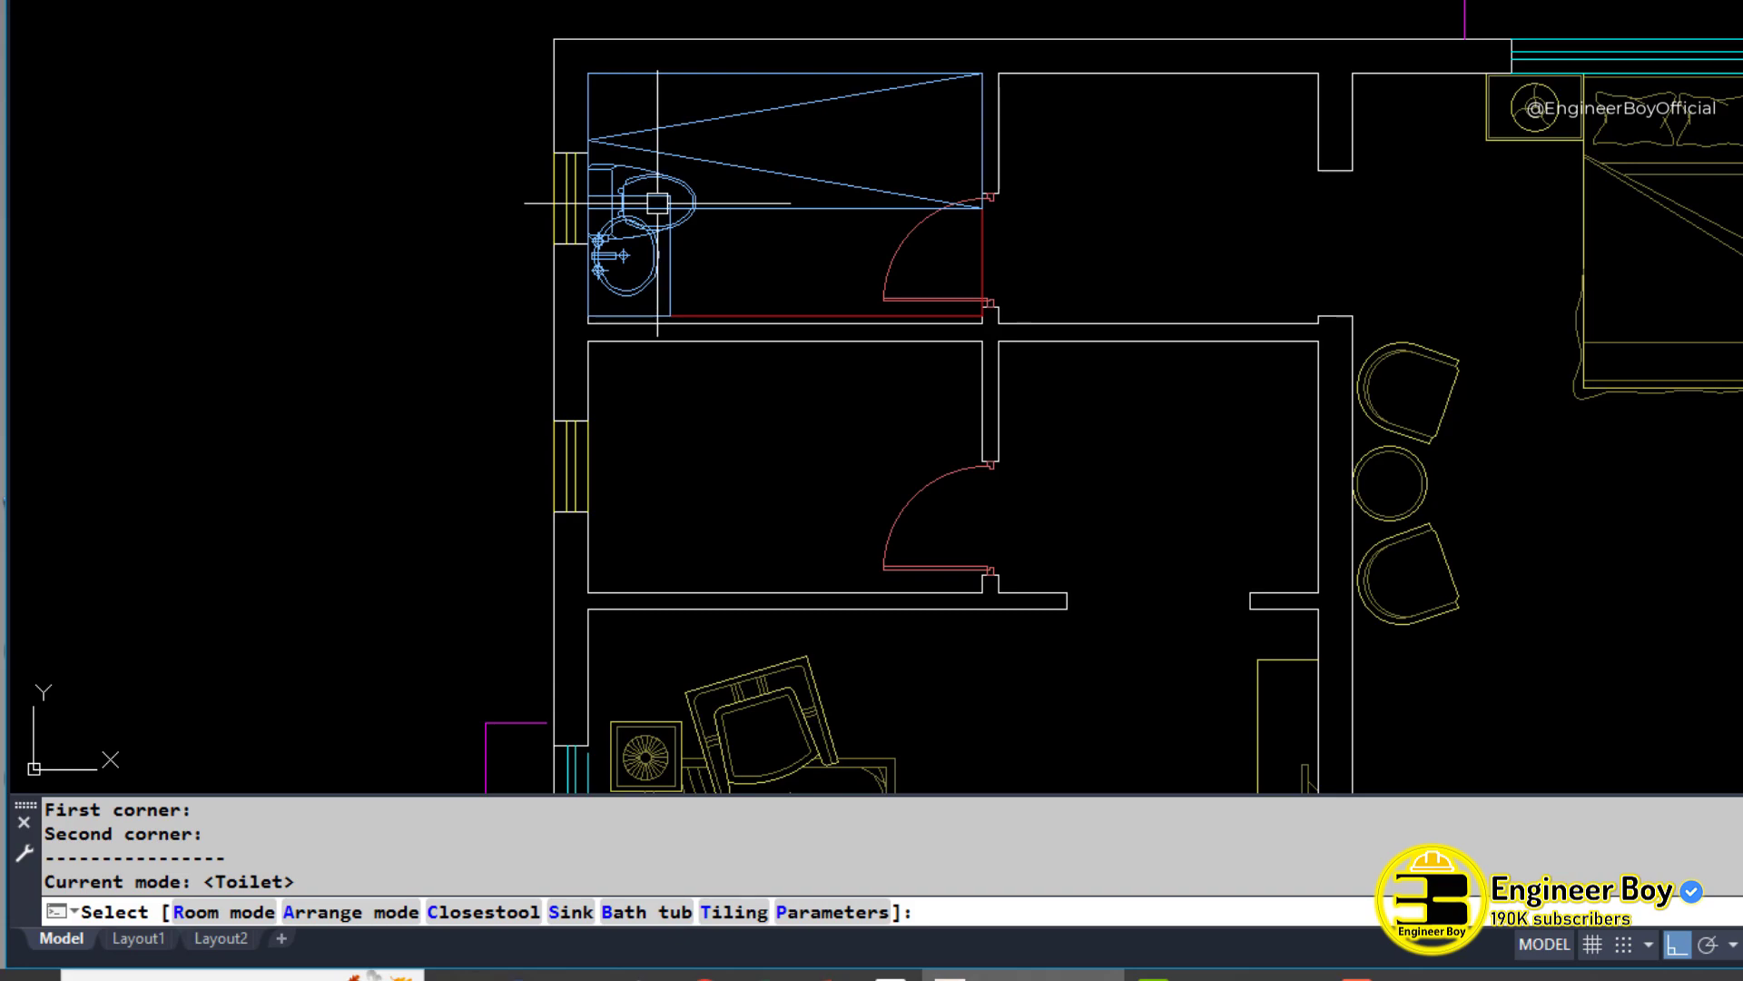
left_click(658, 204)
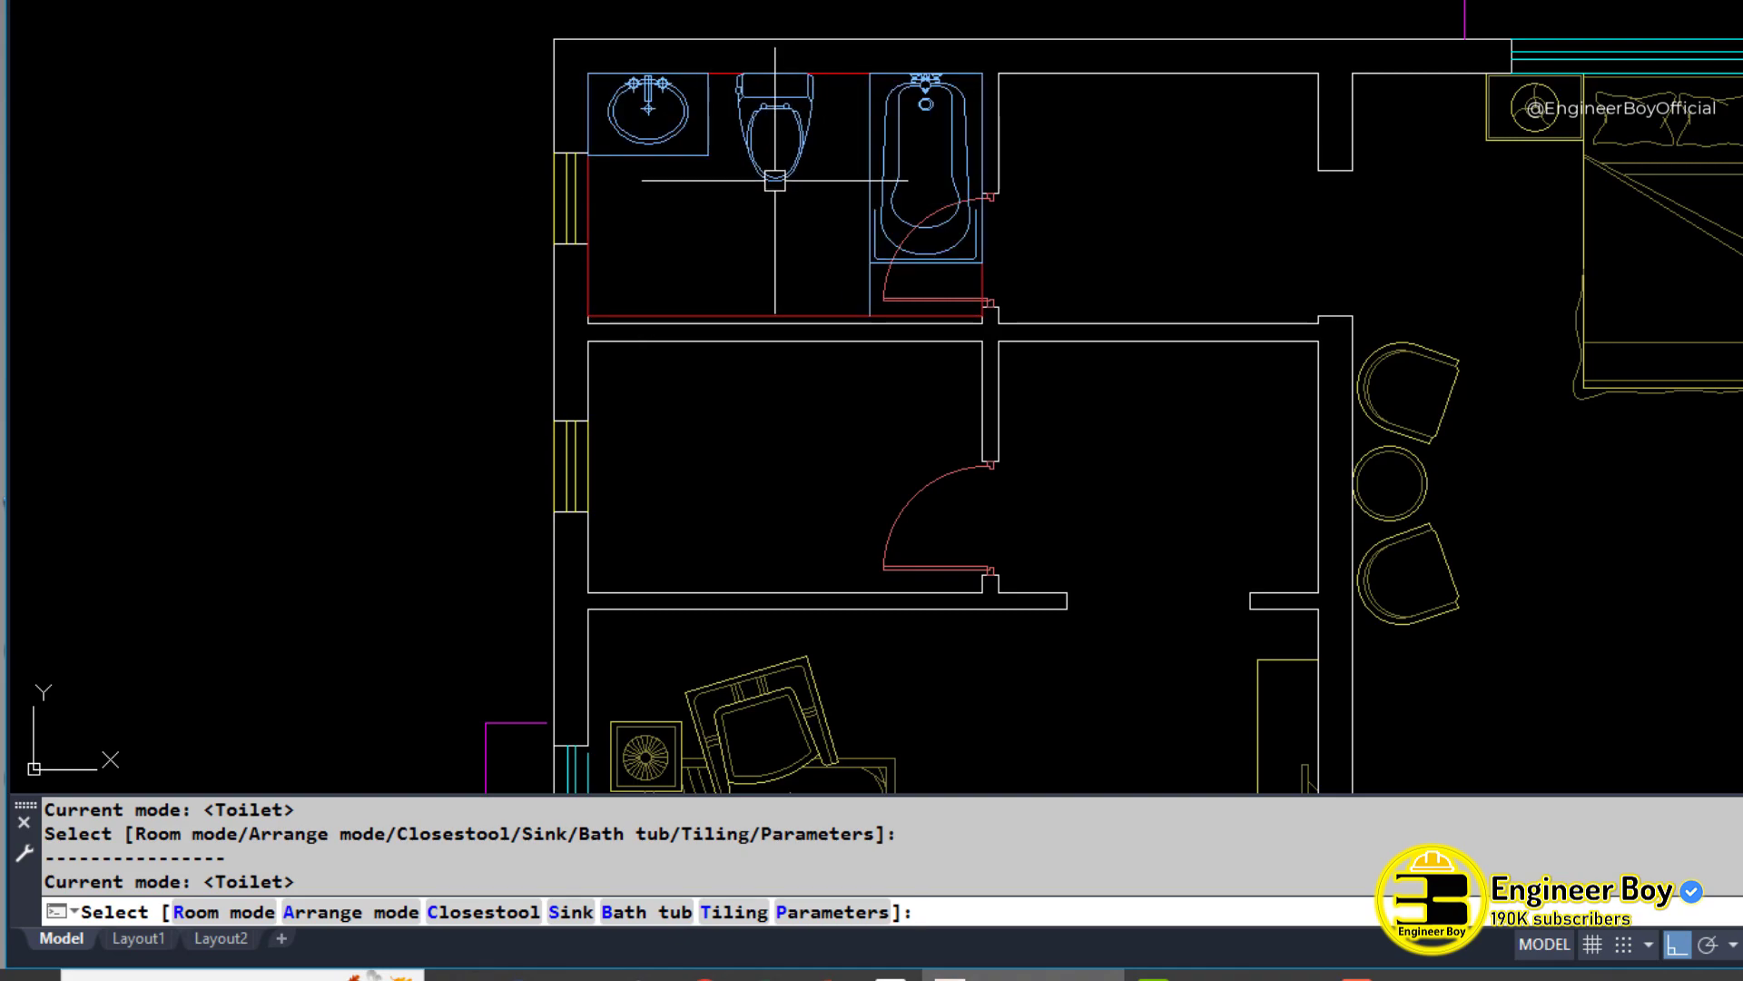
left_click(627, 263)
Exit the arranger and pan the floor plan downward
key("Escape")
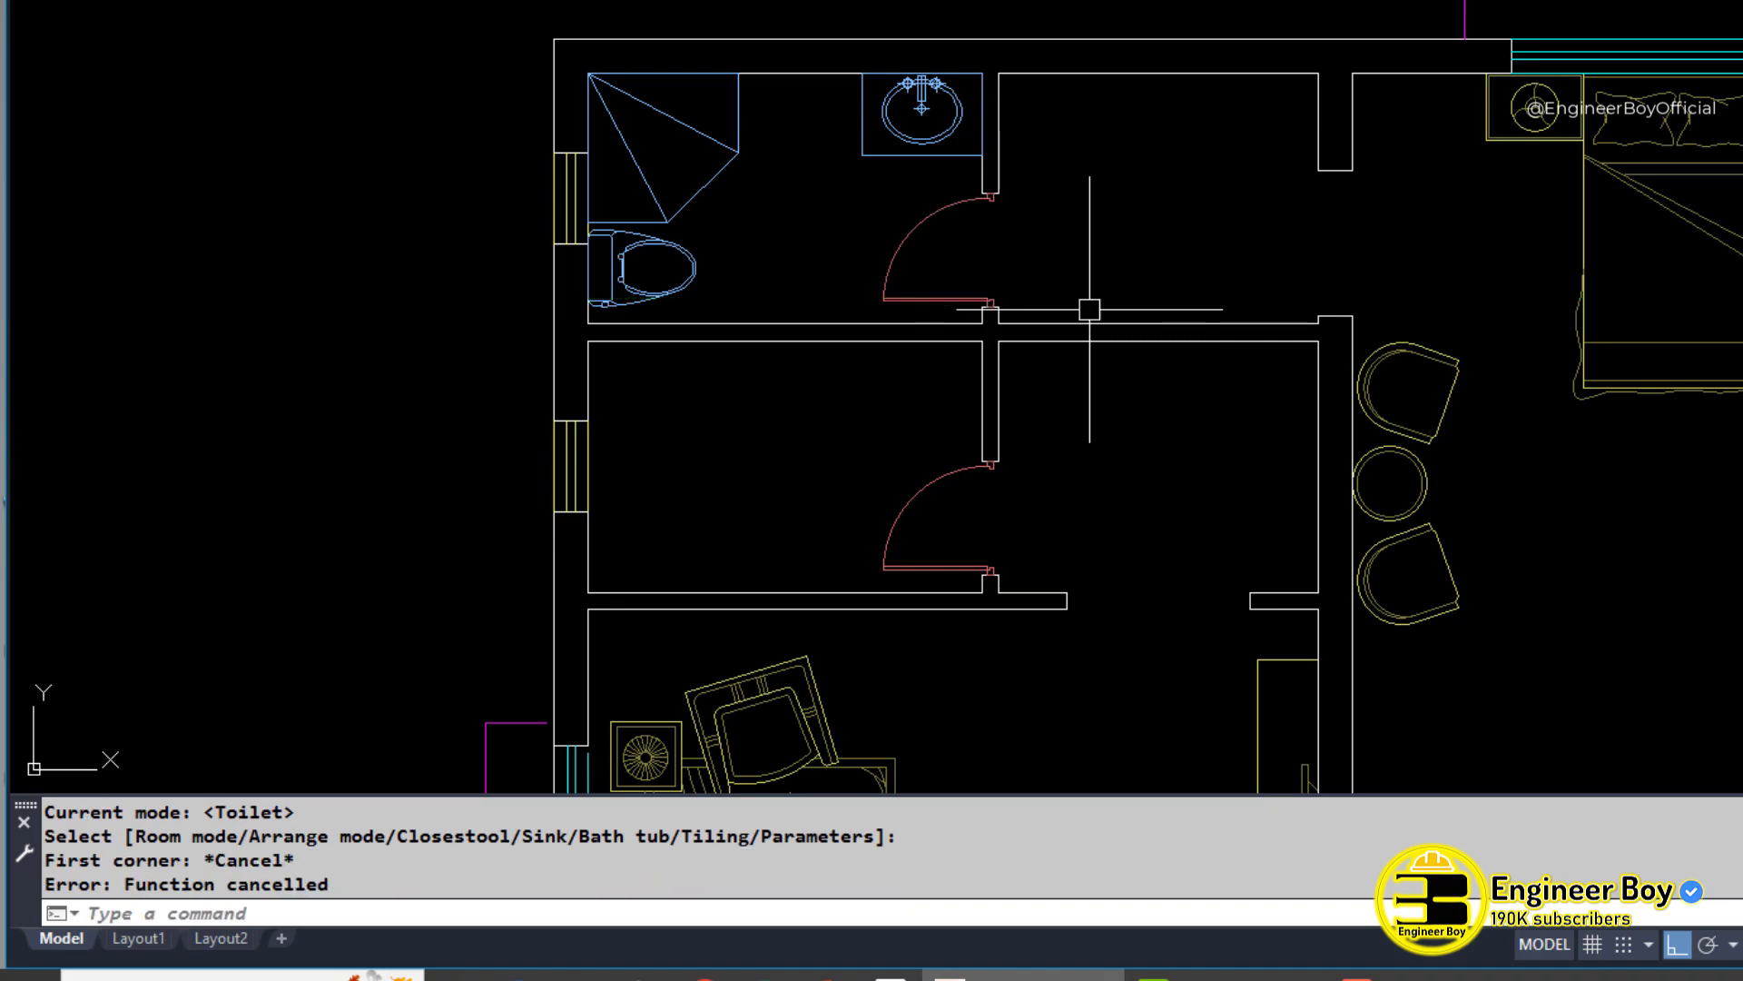
key("Escape")
scroll(1090, 310, "down", 5)
scroll(908, 291, "up", 2)
scroll(890, 273, "down", 3)
scroll(871, 264, "up", 3)
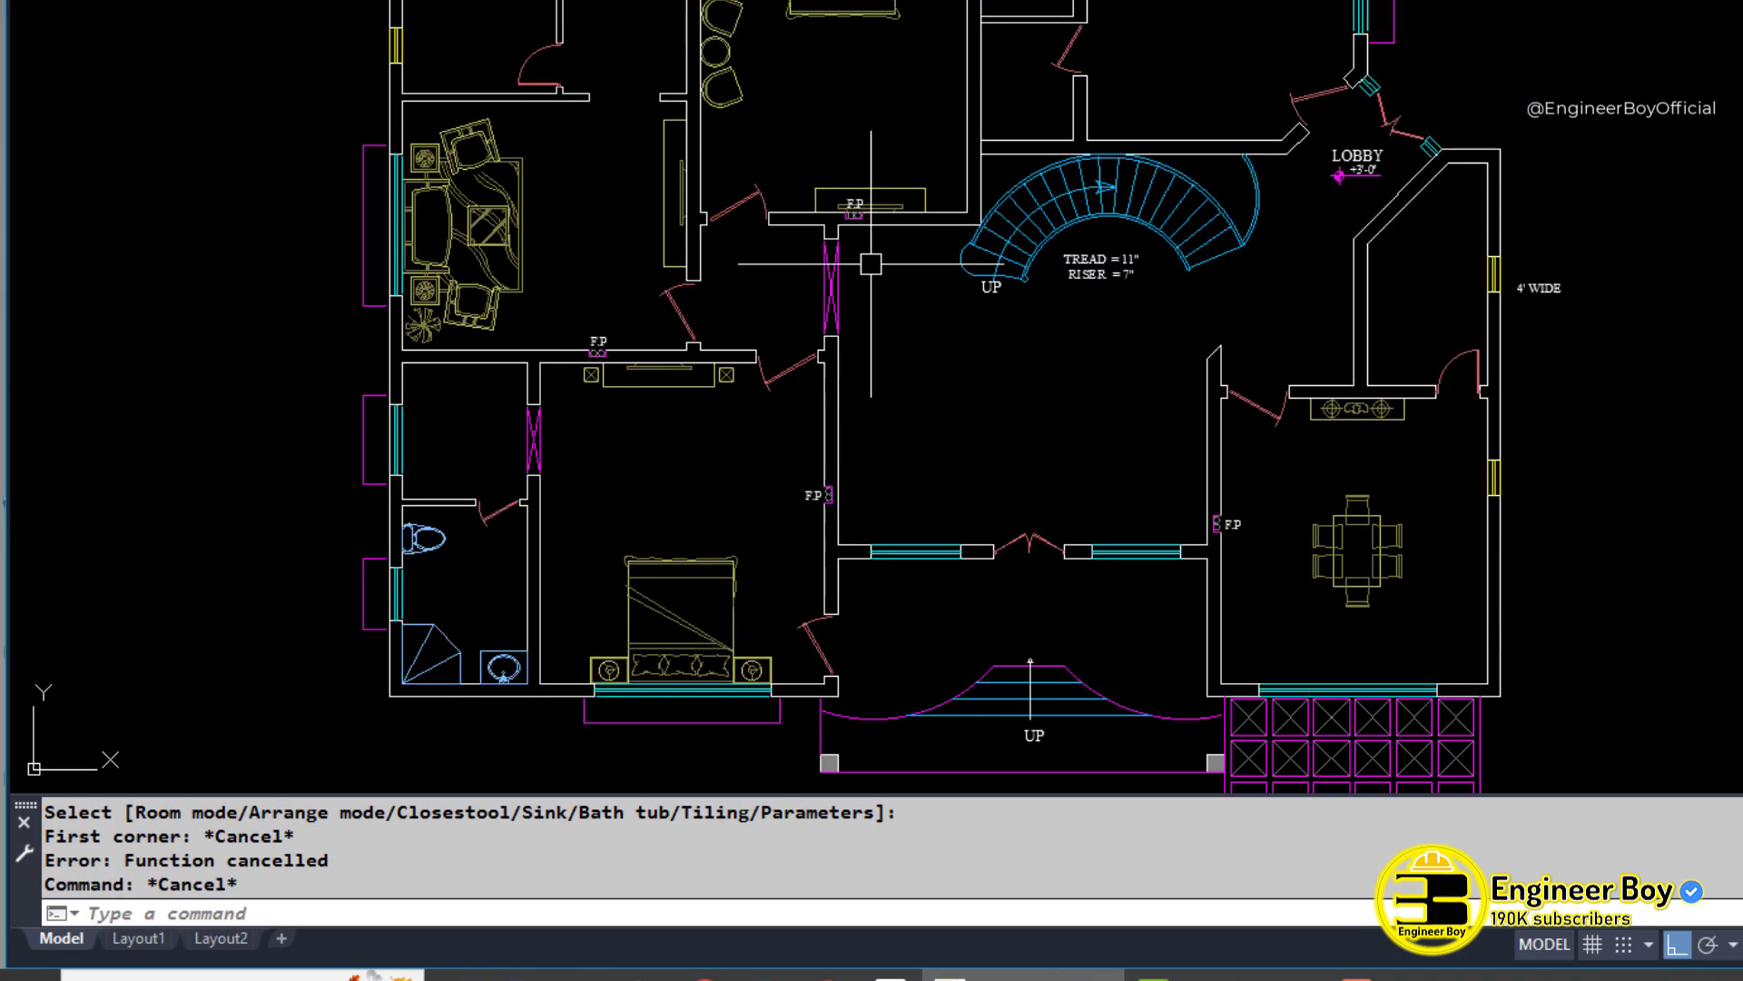
middle_click_drag(871, 264, 862, 324)
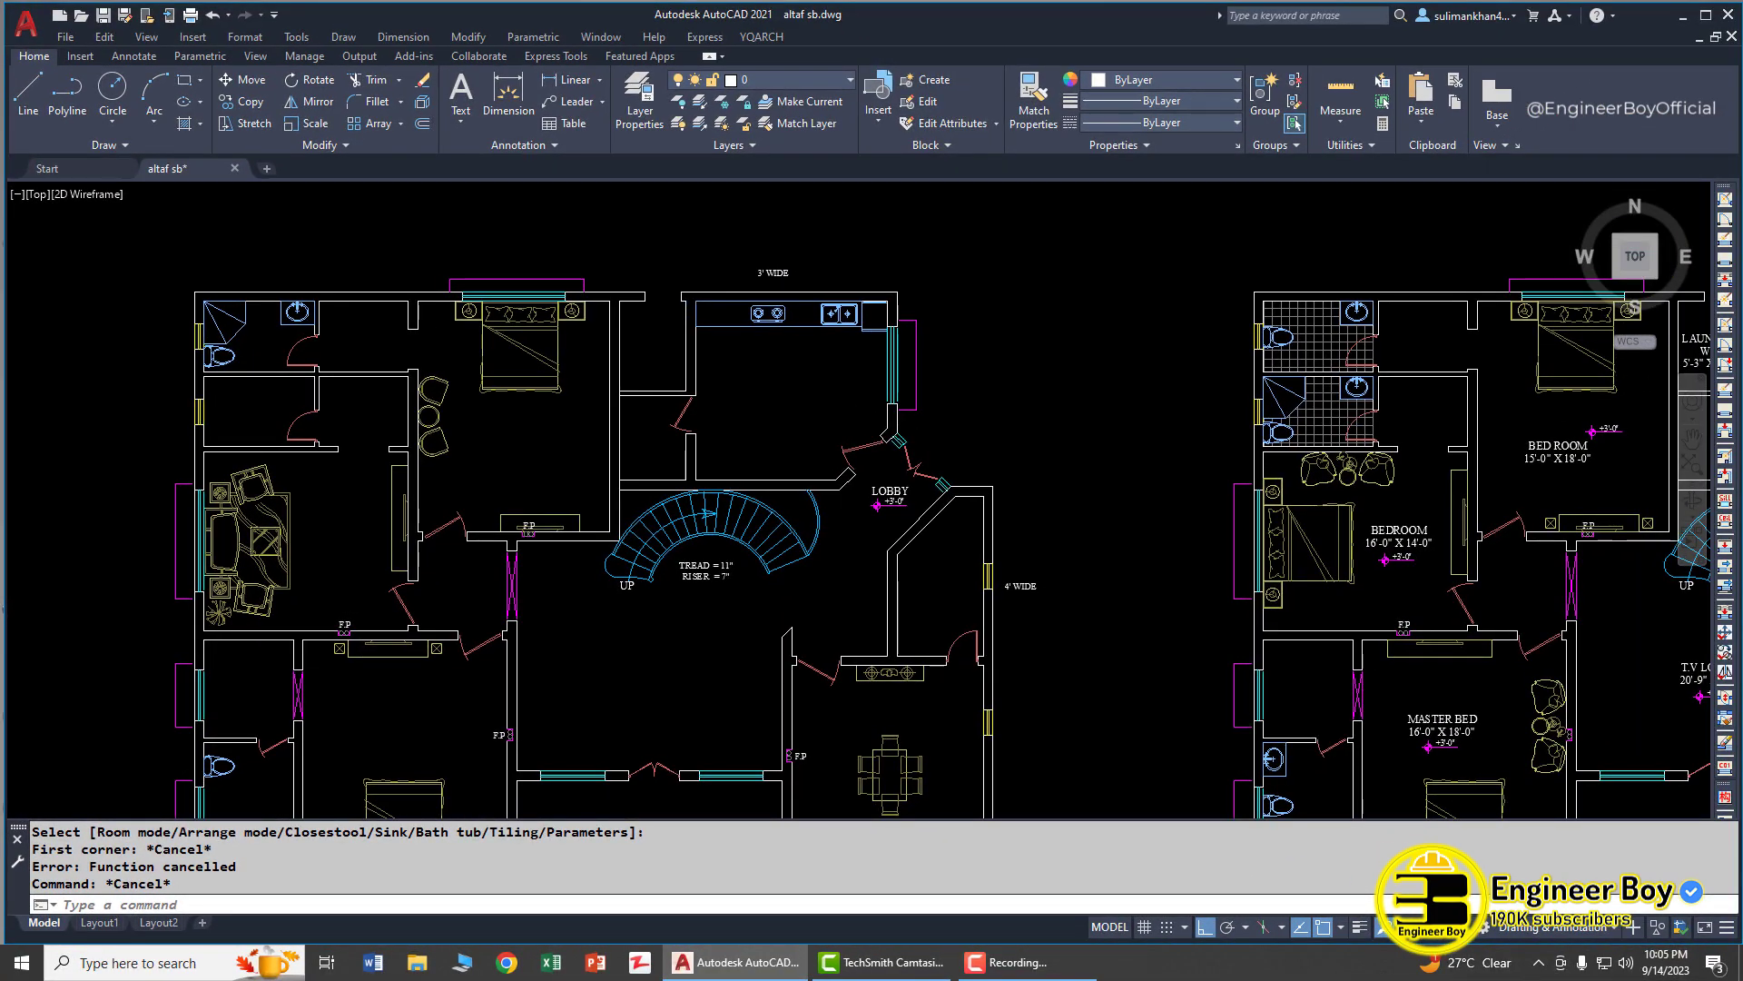
scroll(781, 387, "down", 3)
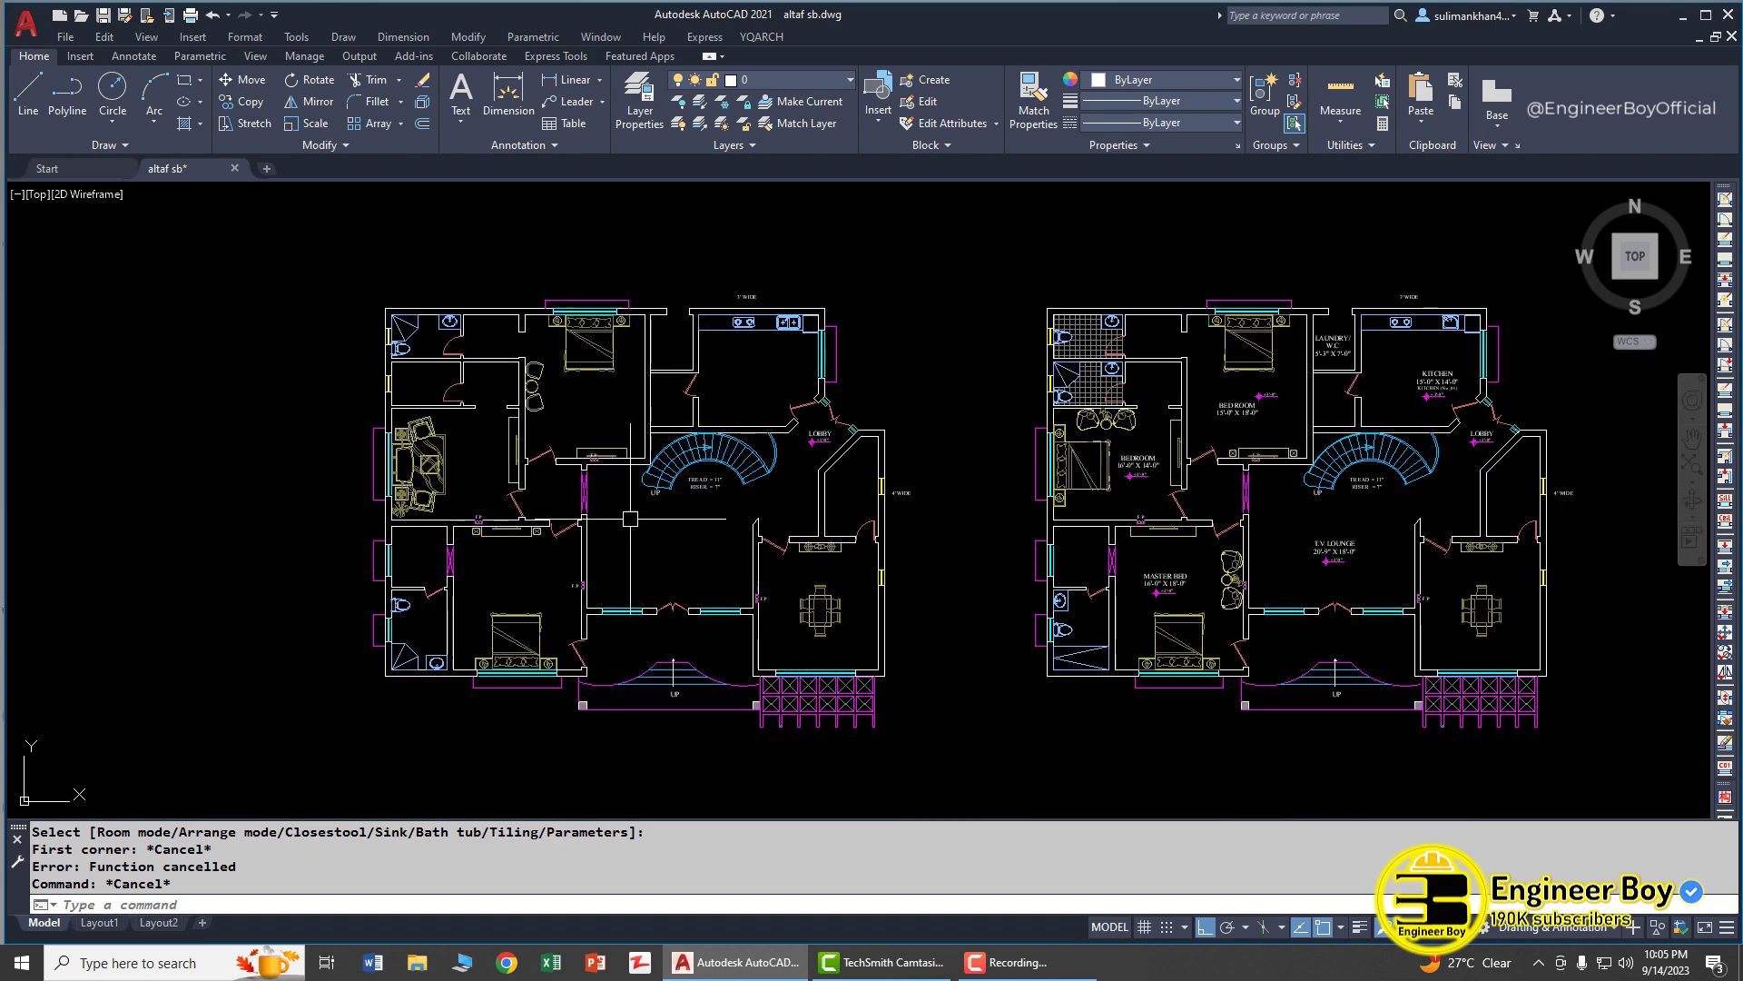
scroll(672, 530, "up", 3)
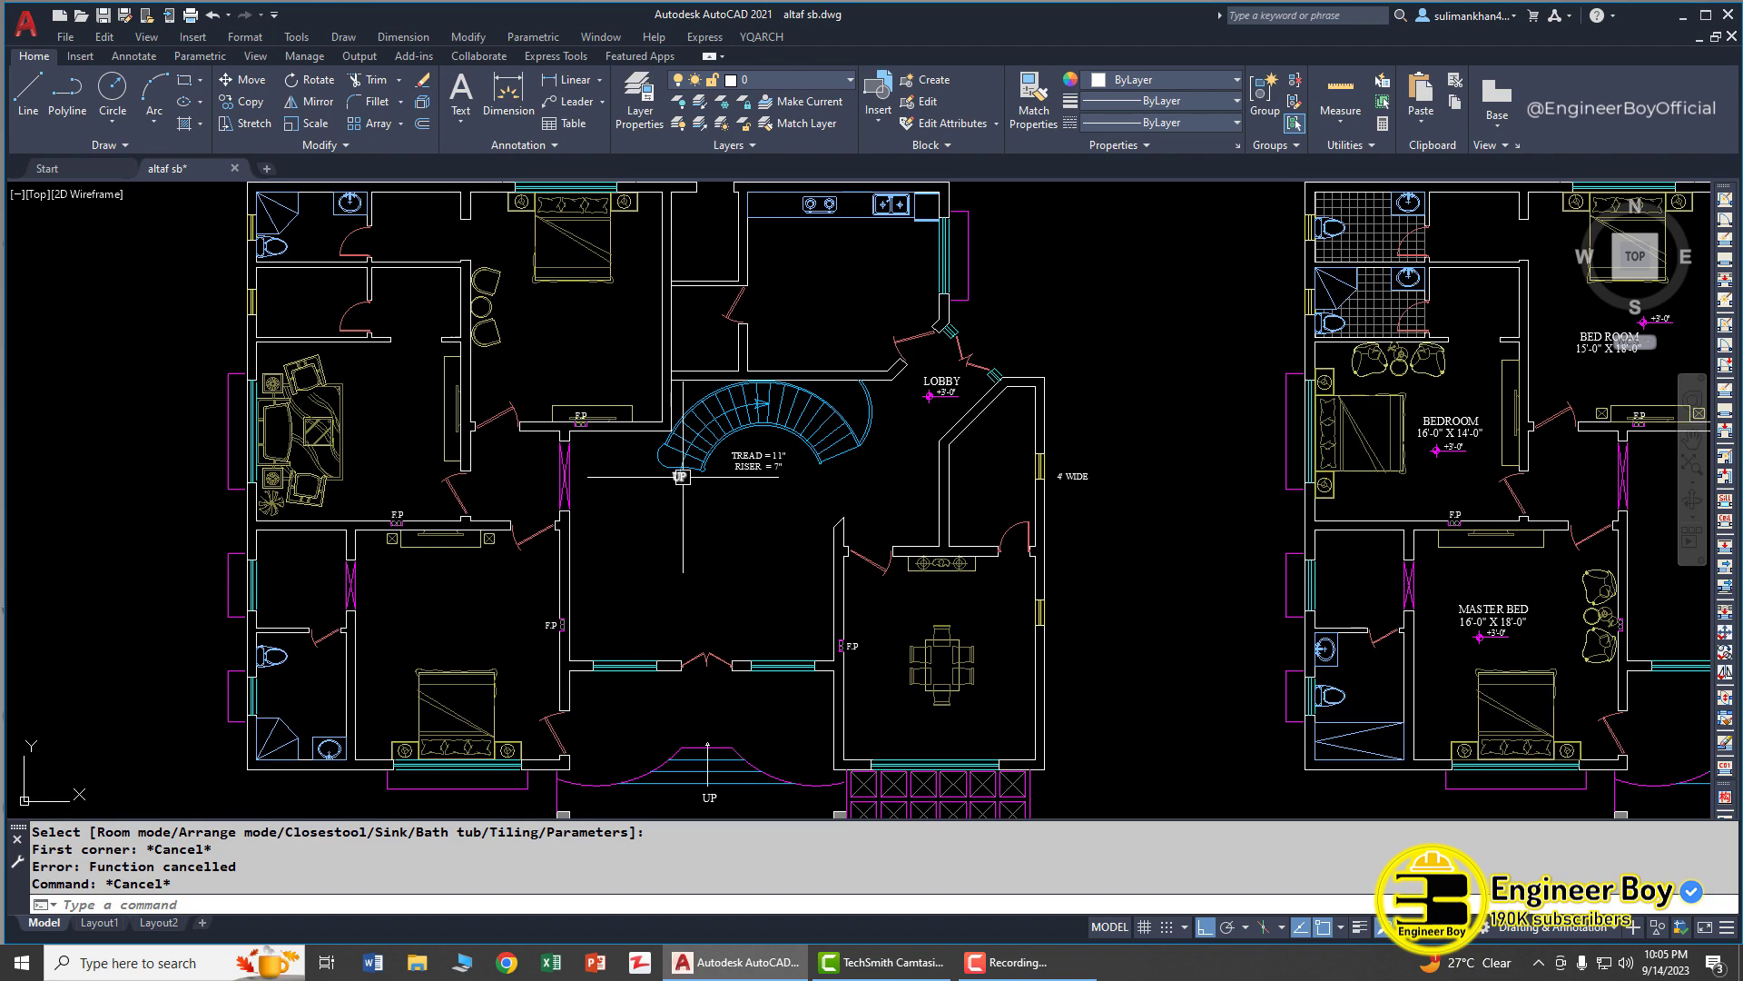
Pan and zoom to centre both furnished floor plans side by side
middle_click_drag(773, 432, 592, 488)
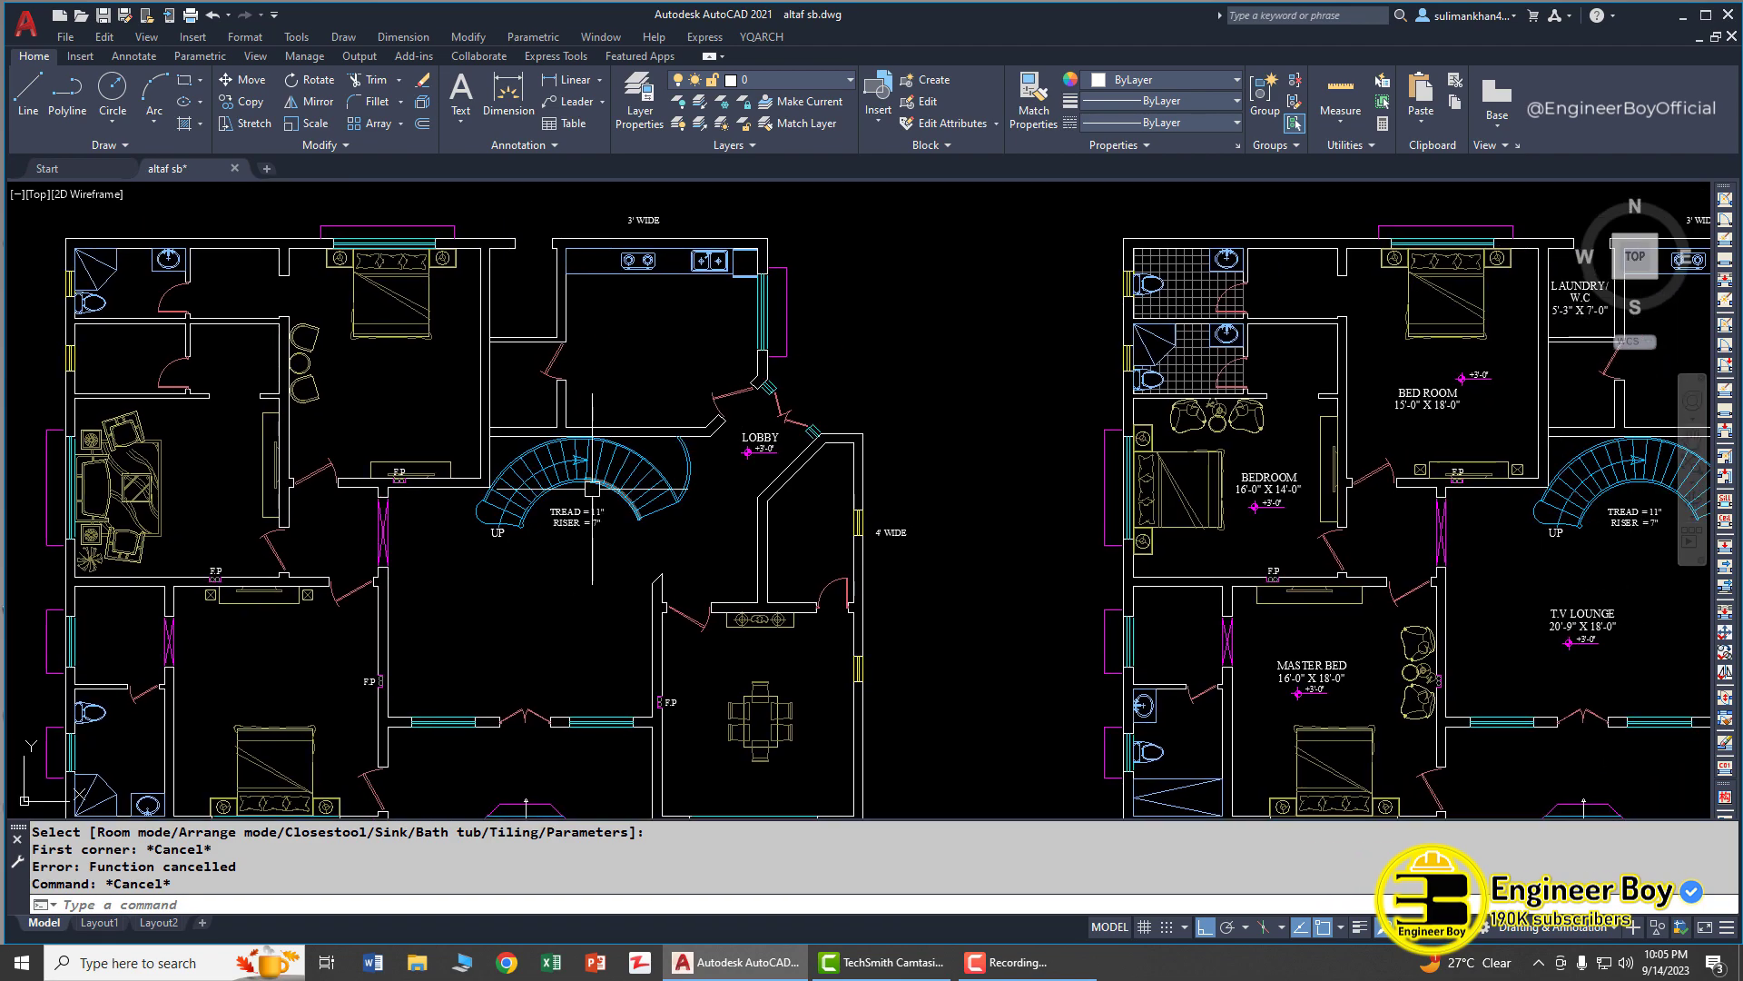
scroll(592, 489, "down", 4)
scroll(599, 504, "up", 2)
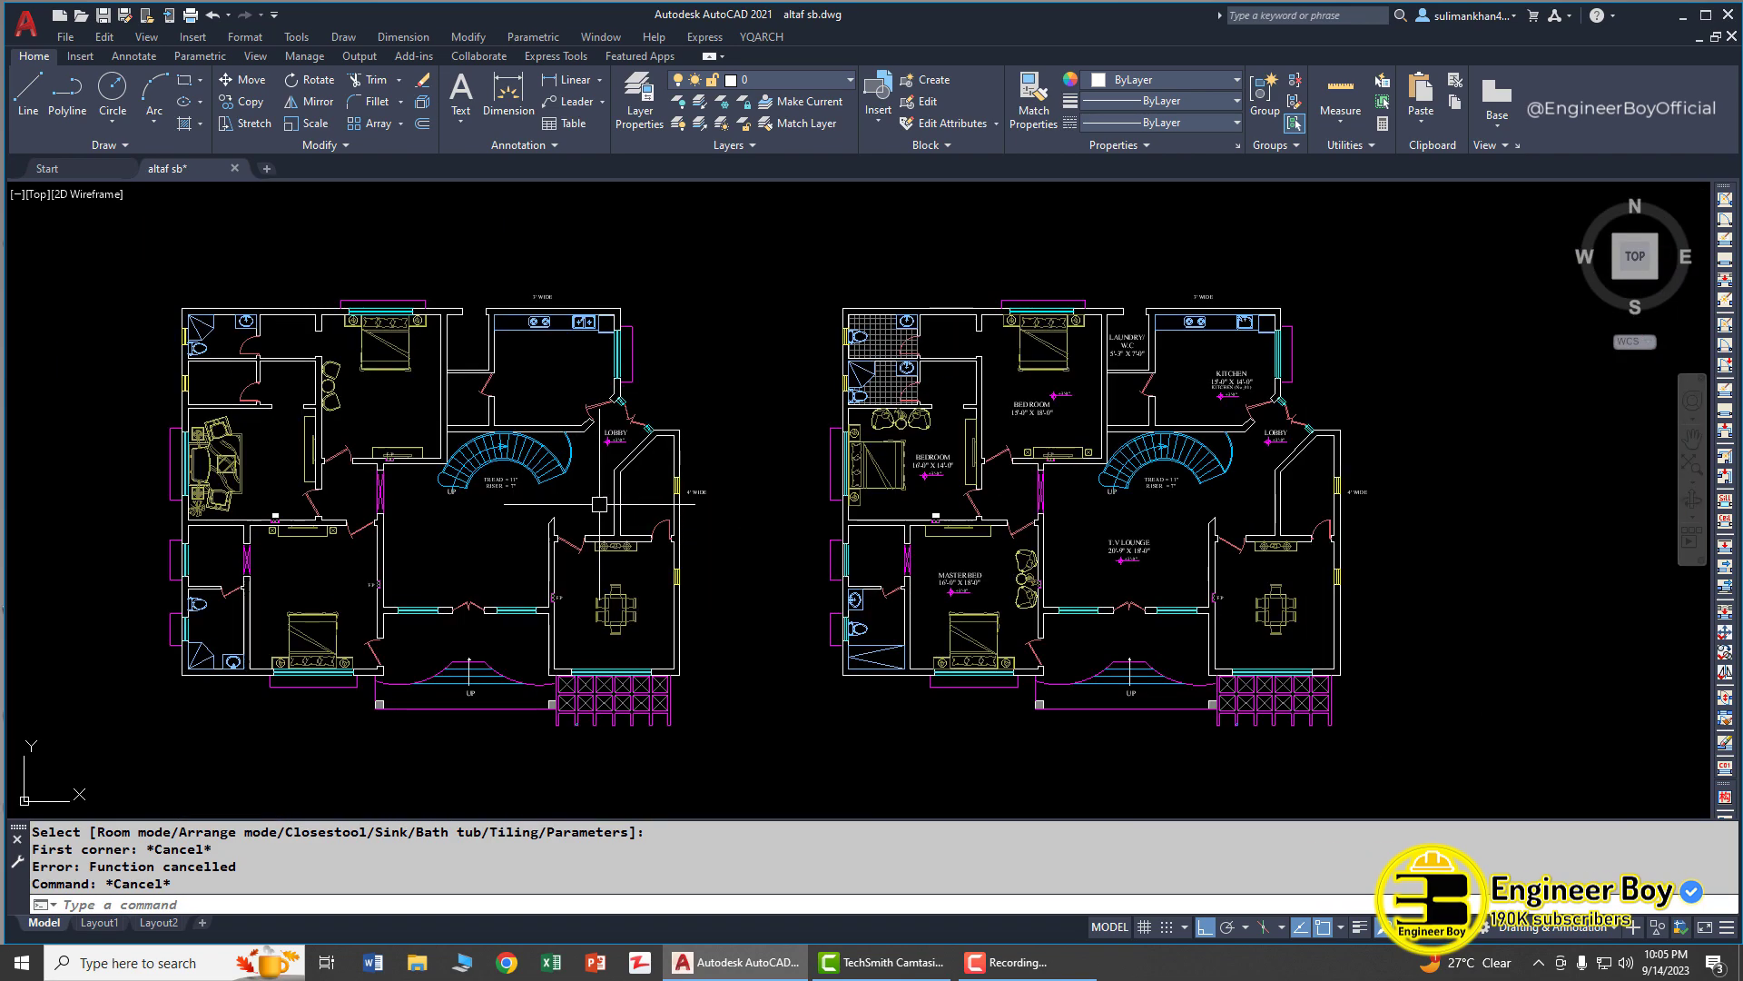
middle_click_drag(602, 506, 635, 484)
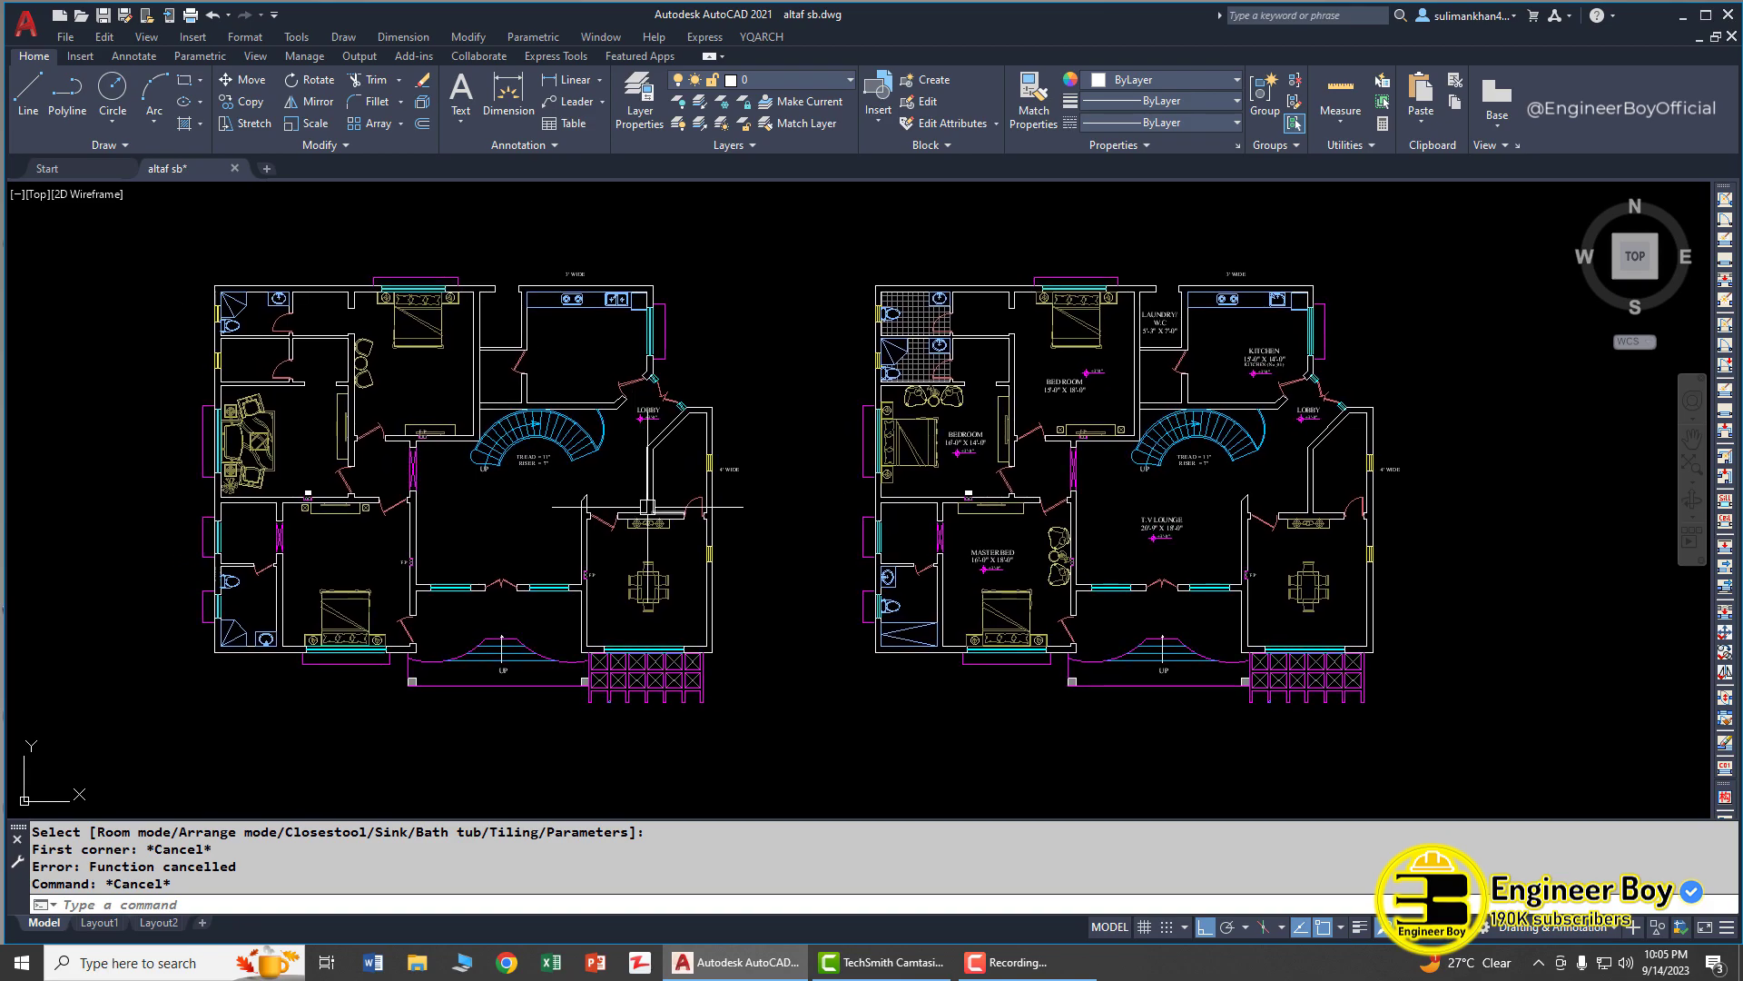
key("Return")
scroll(508, 427, "up", 3)
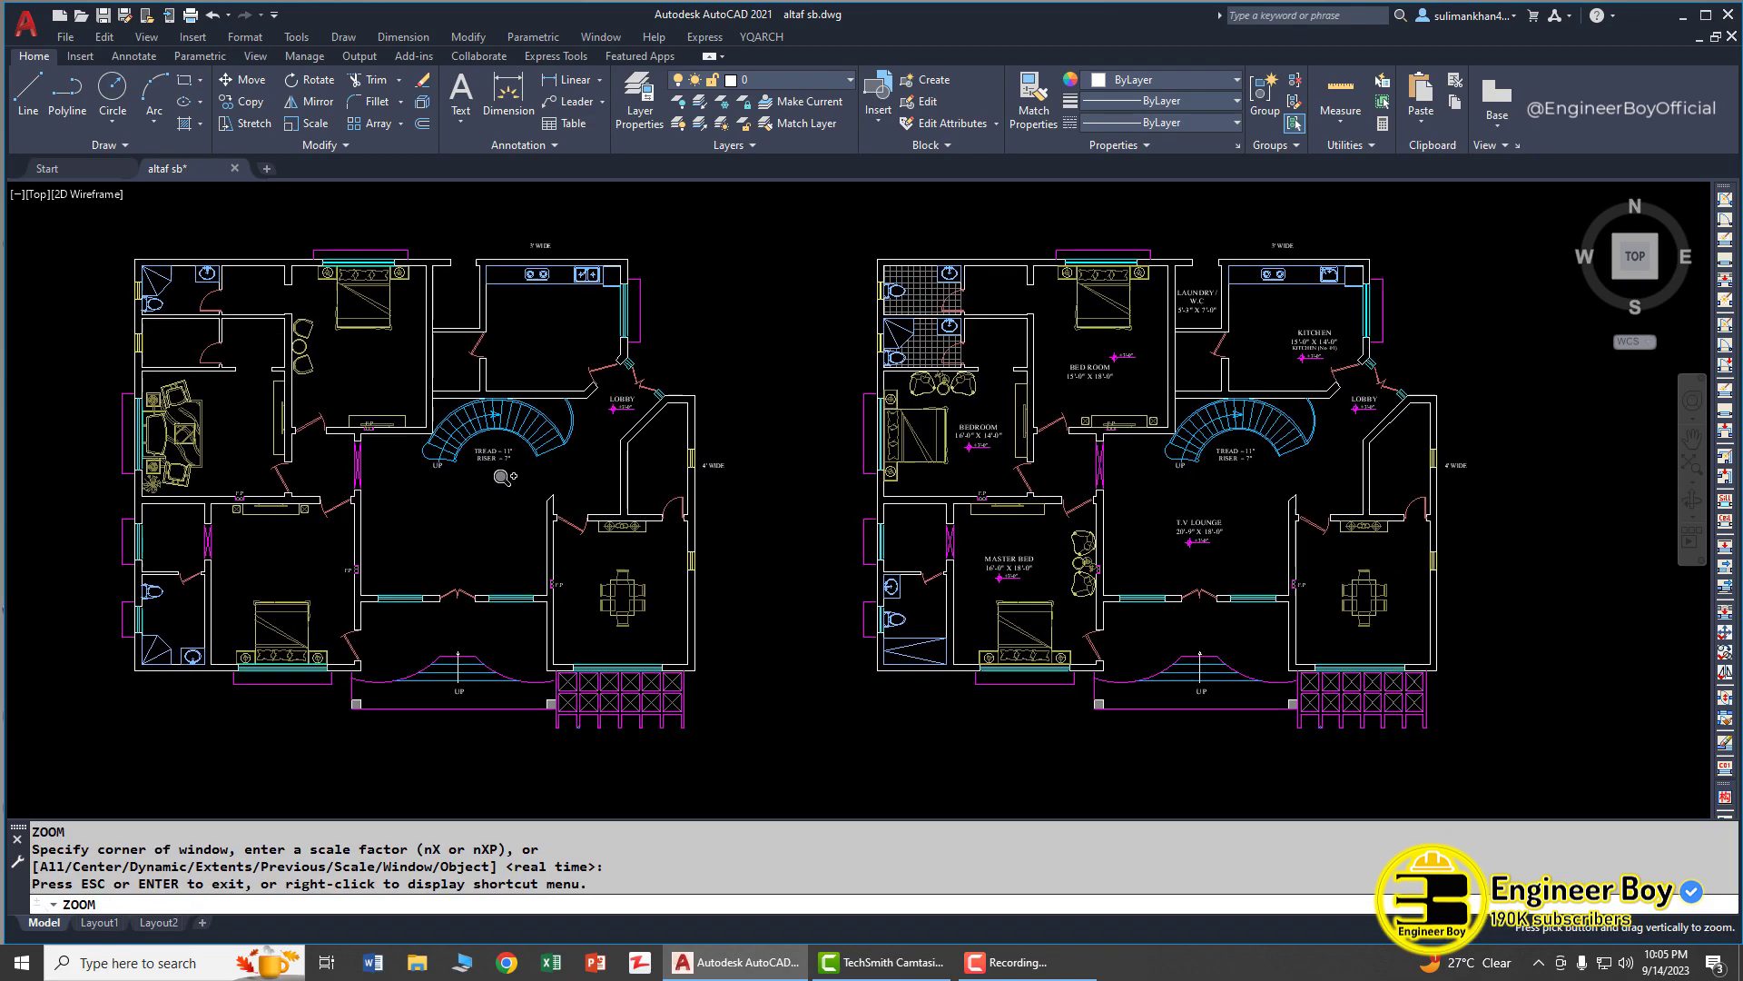